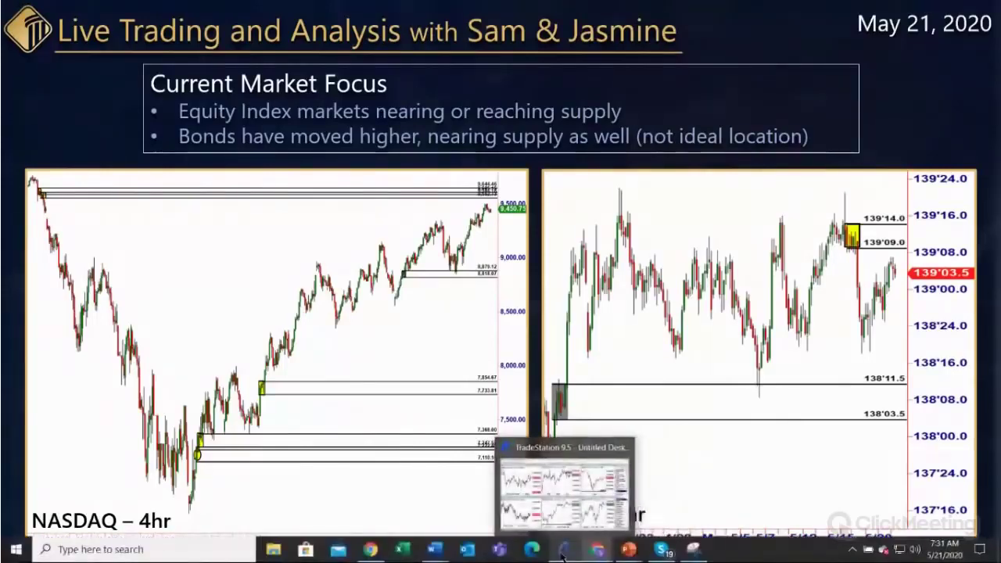
left_click(563, 550)
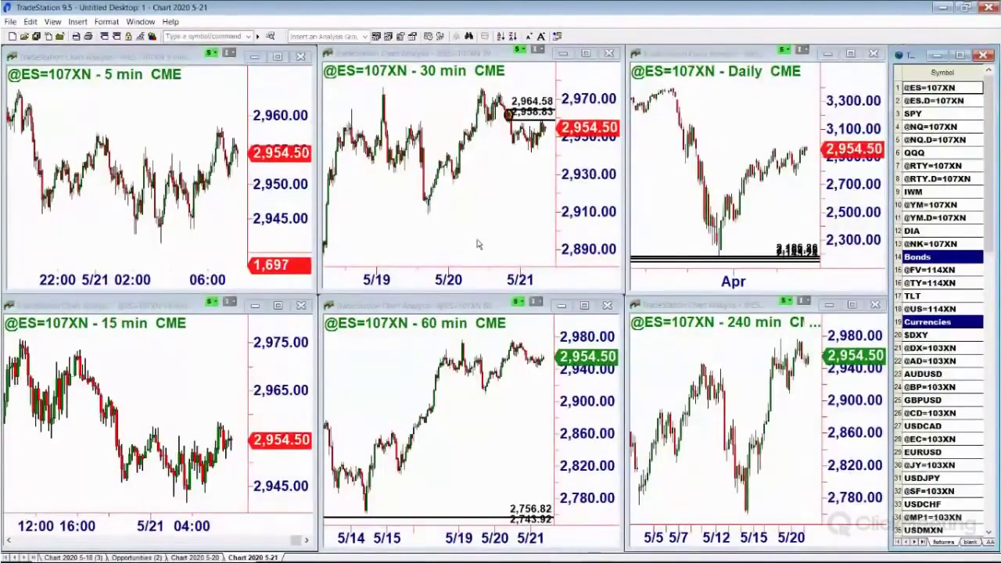
left_click(586, 306)
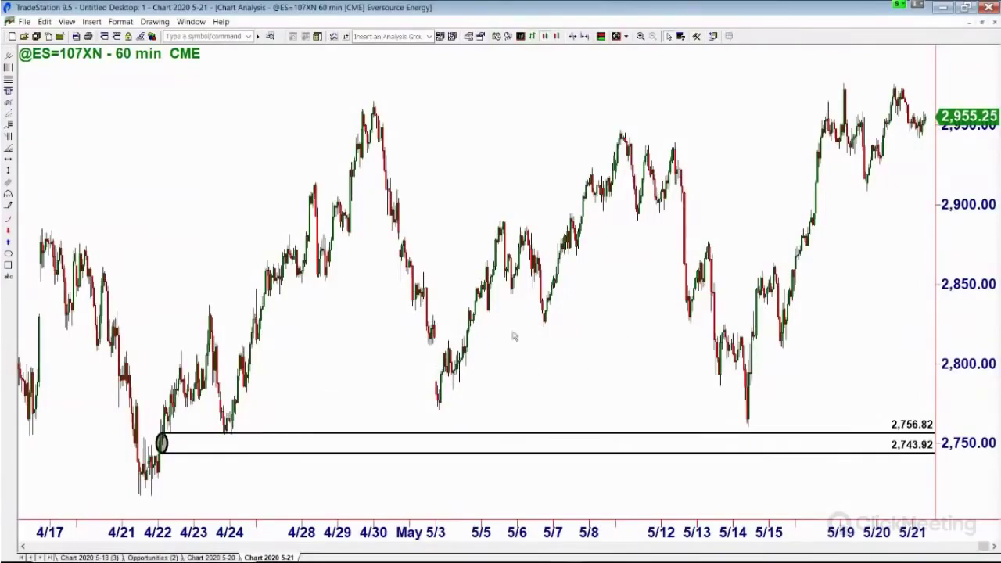
scroll(660, 265, "down", 3)
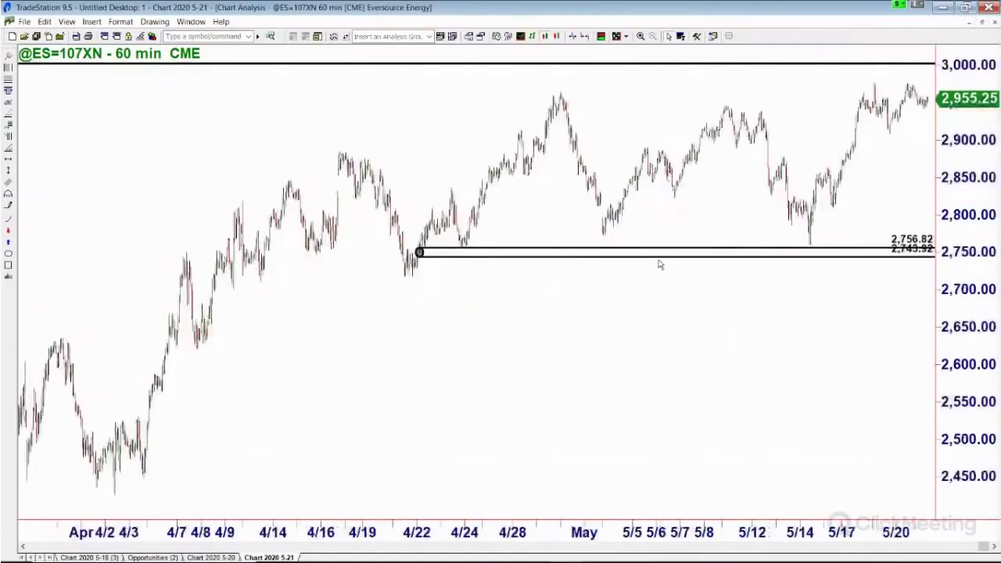
scroll(660, 264, "down", 3)
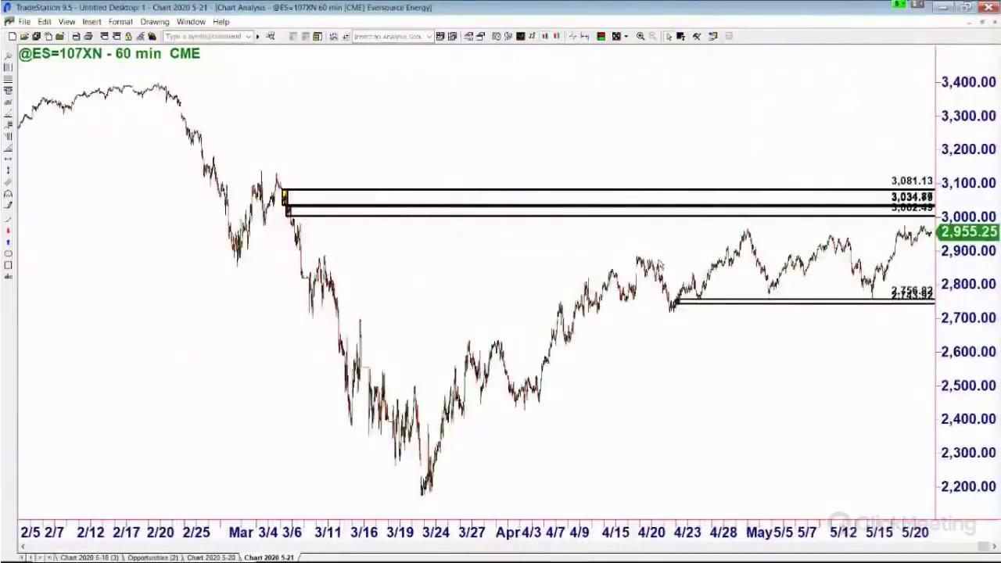
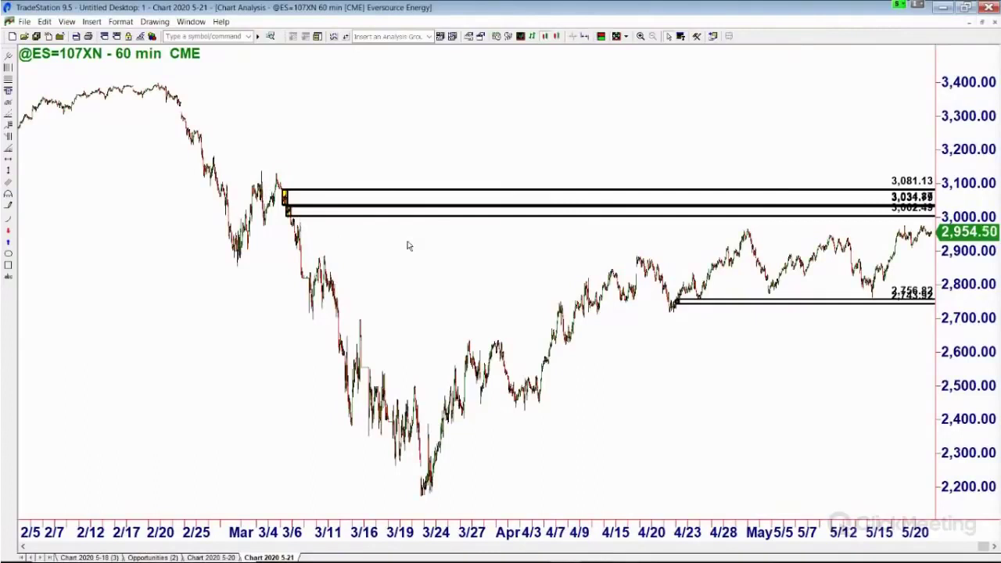
scroll(407, 245, "up", 3)
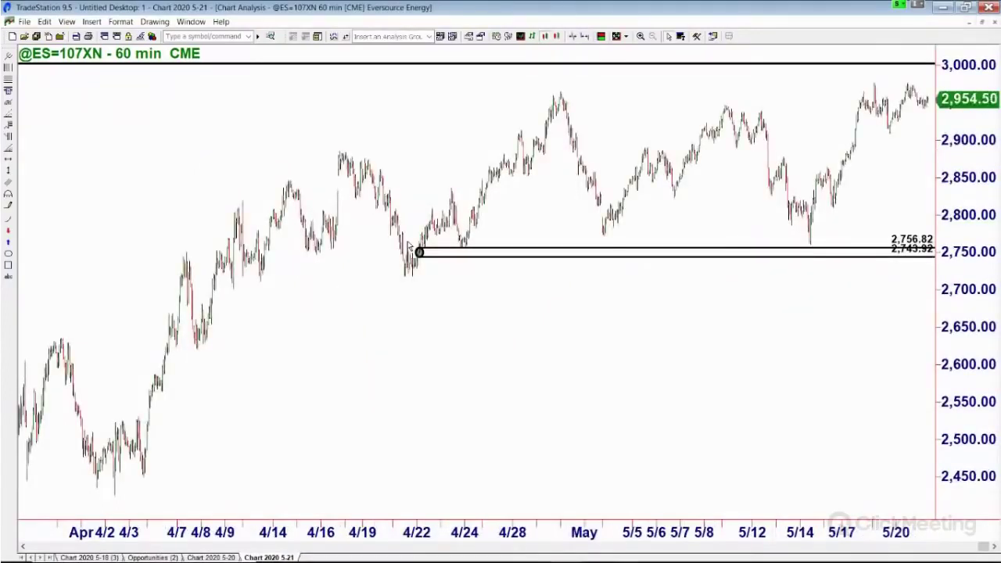
scroll(407, 246, "up", 3)
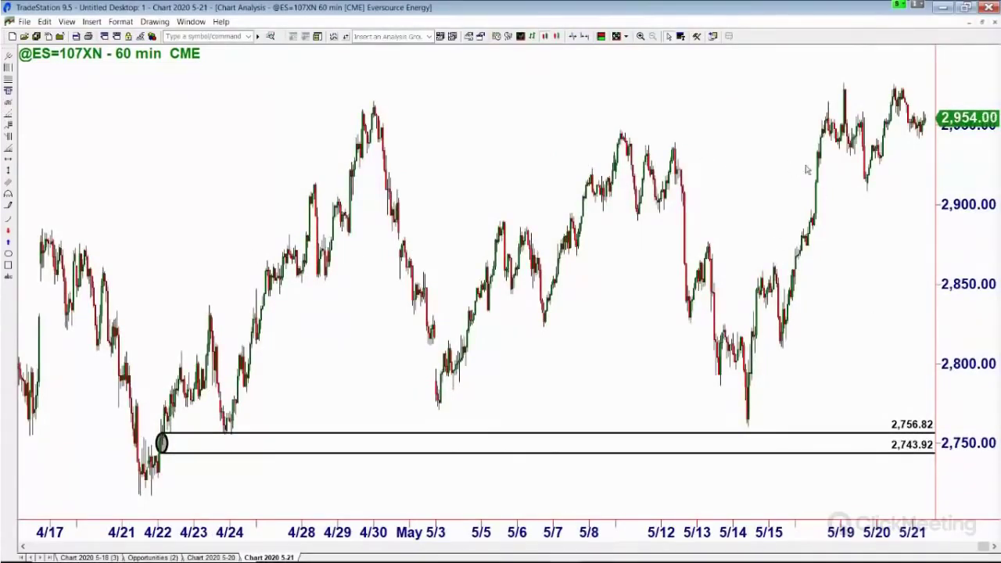
mouse_move(884, 196)
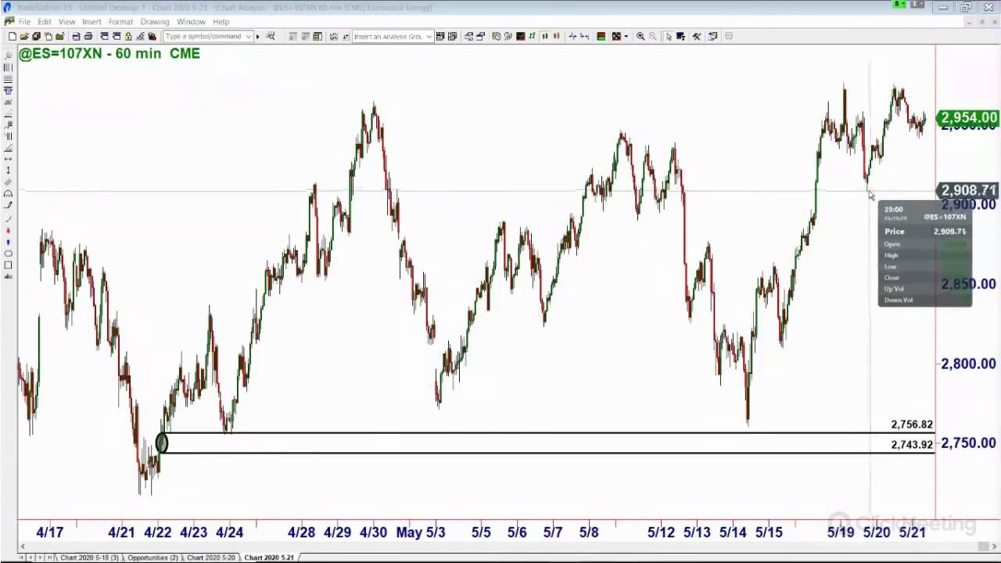
left_click(872, 196)
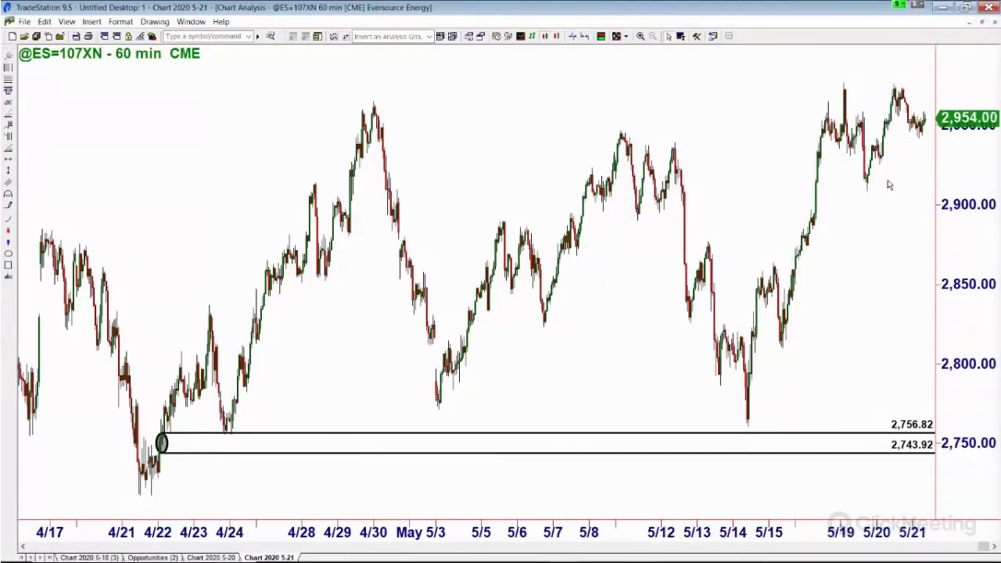
left_click(984, 24)
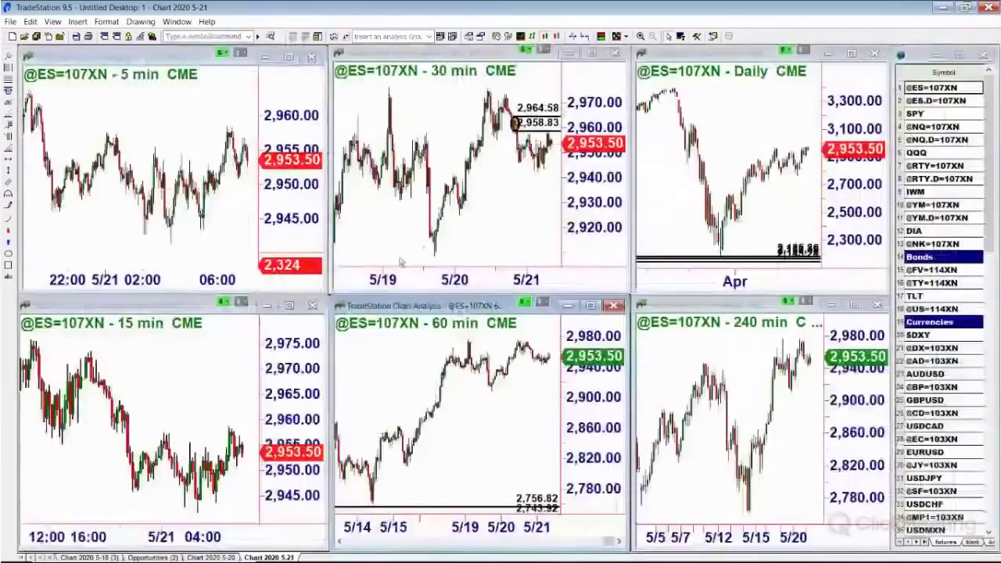
left_click(289, 306)
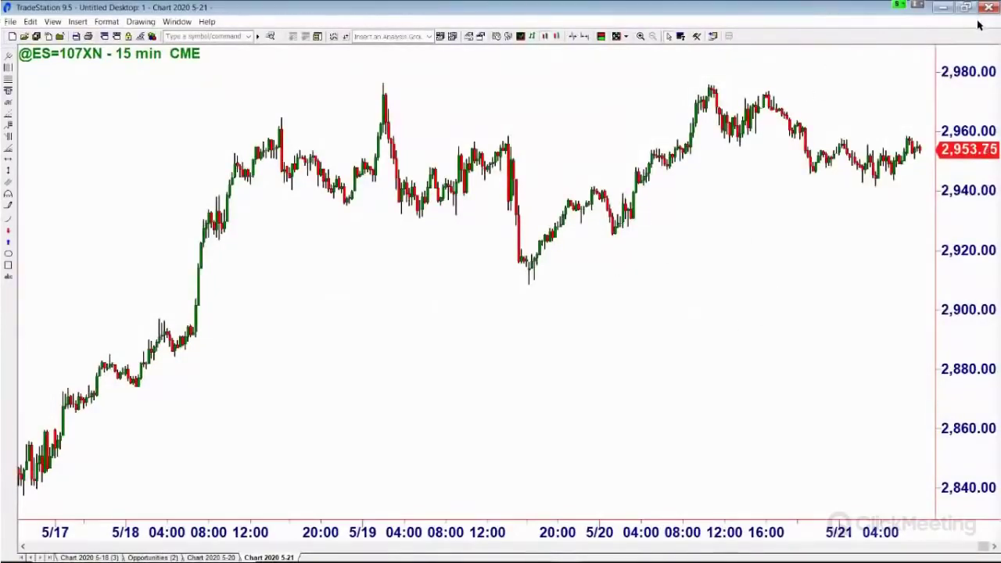
left_click(981, 24)
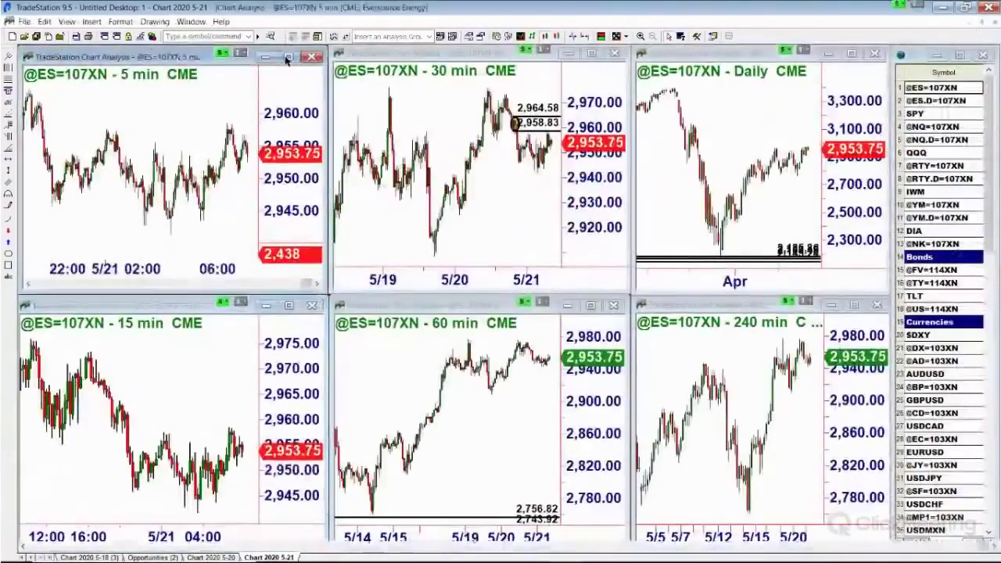
left_click(288, 58)
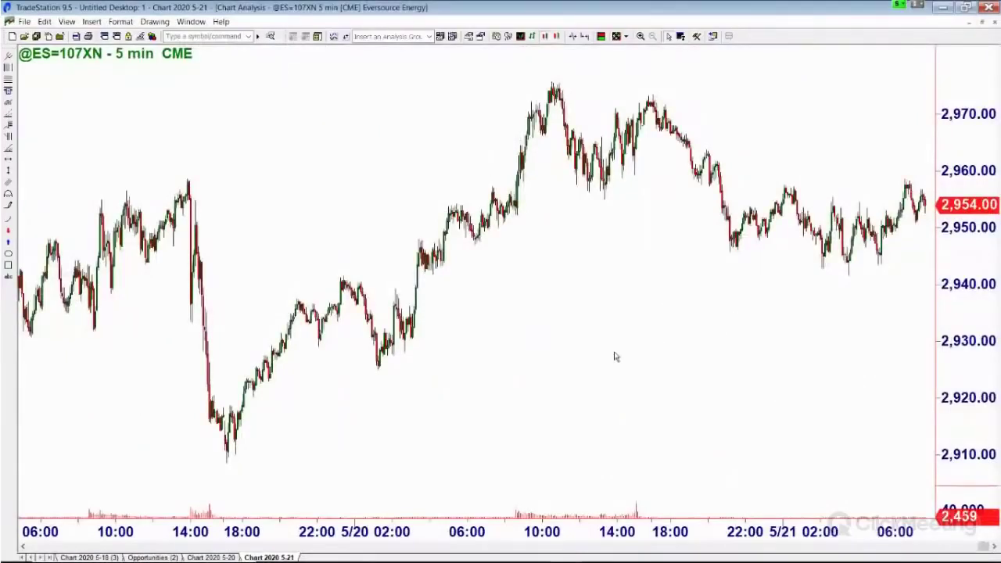
left_click(509, 37)
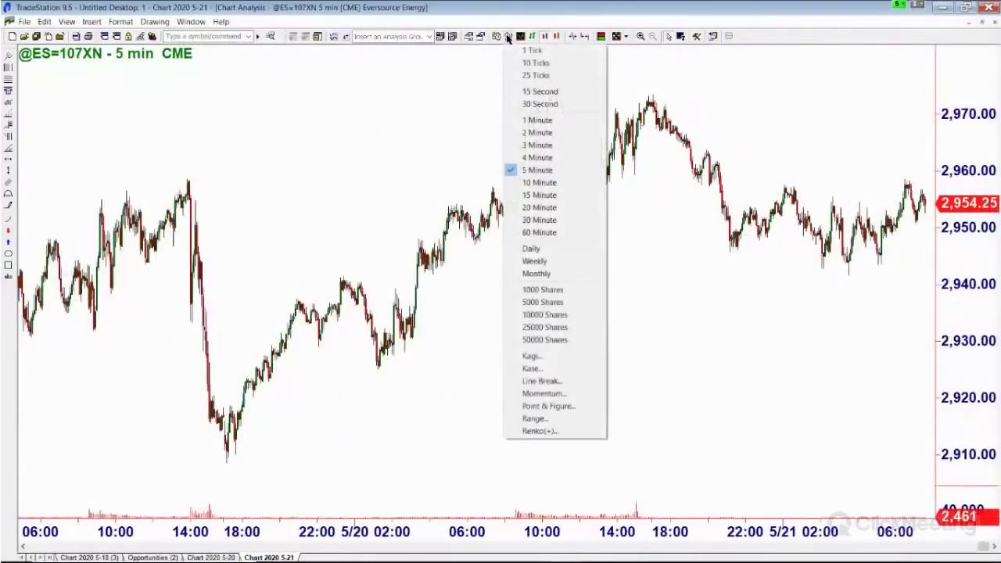
left_click(537, 187)
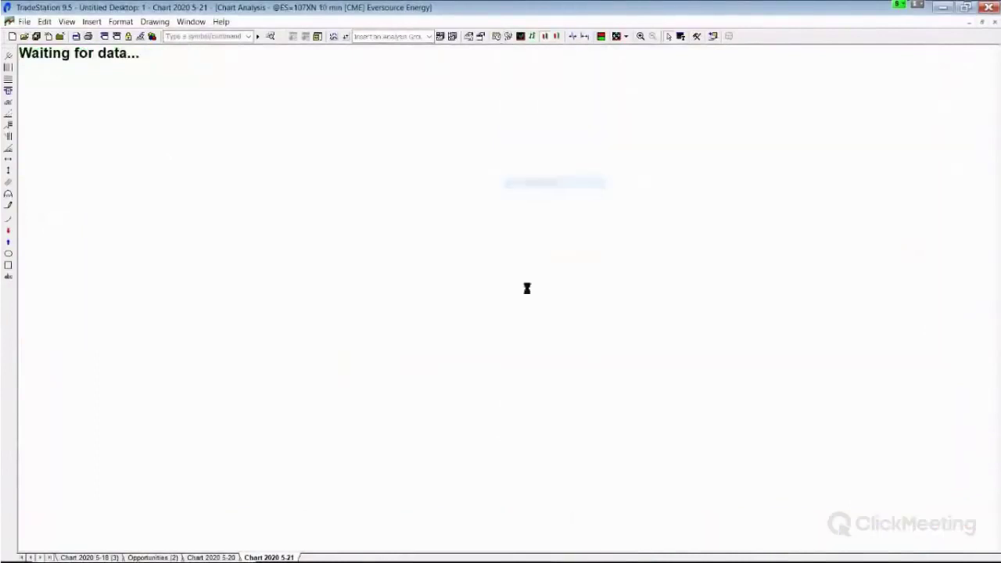
mouse_move(577, 232)
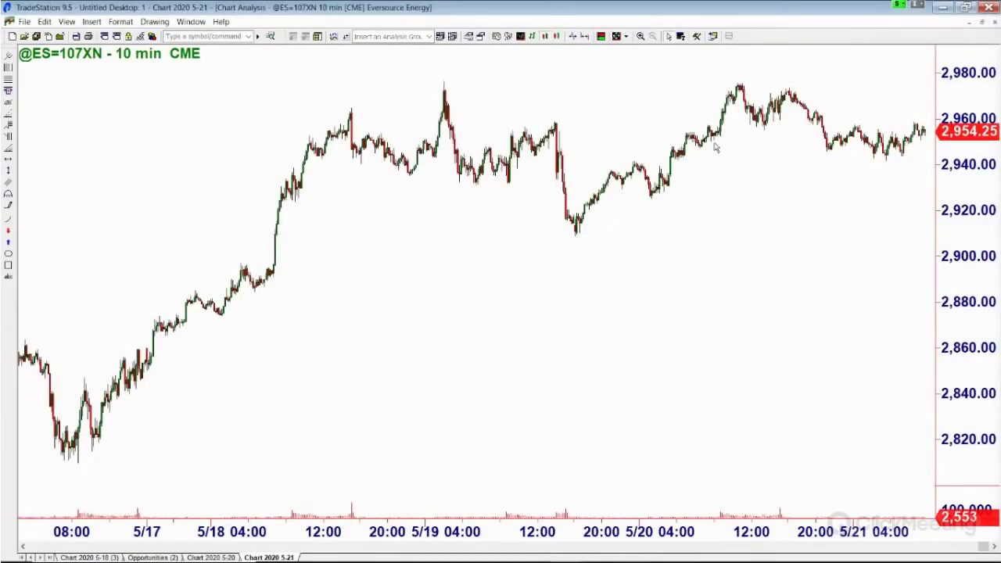
mouse_move(700, 161)
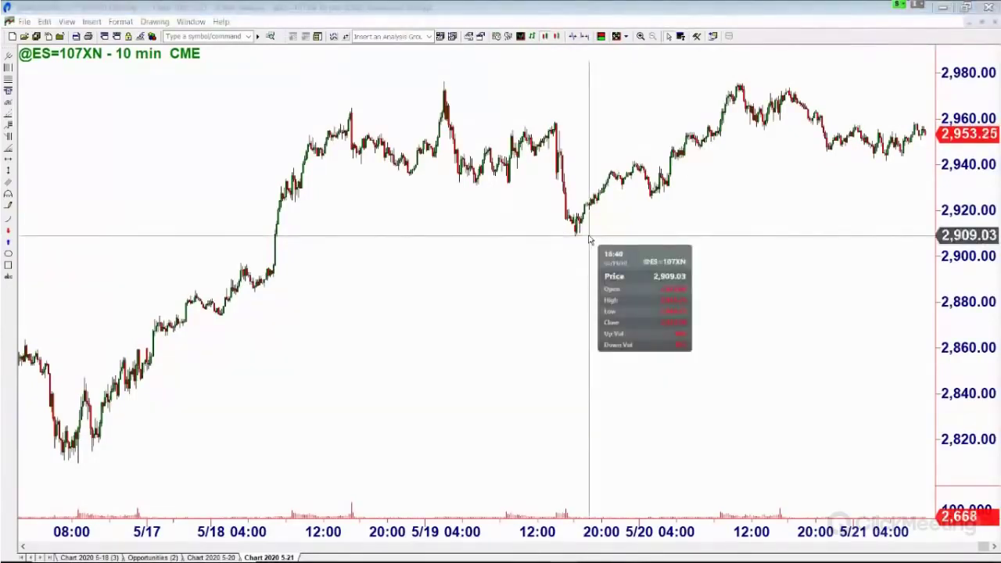
left_click(589, 239)
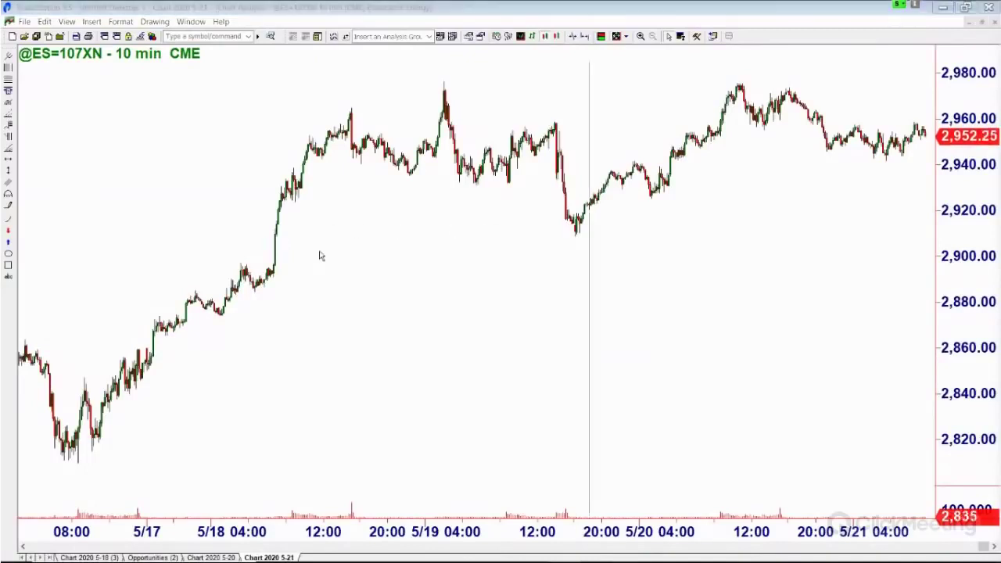
left_click(276, 283)
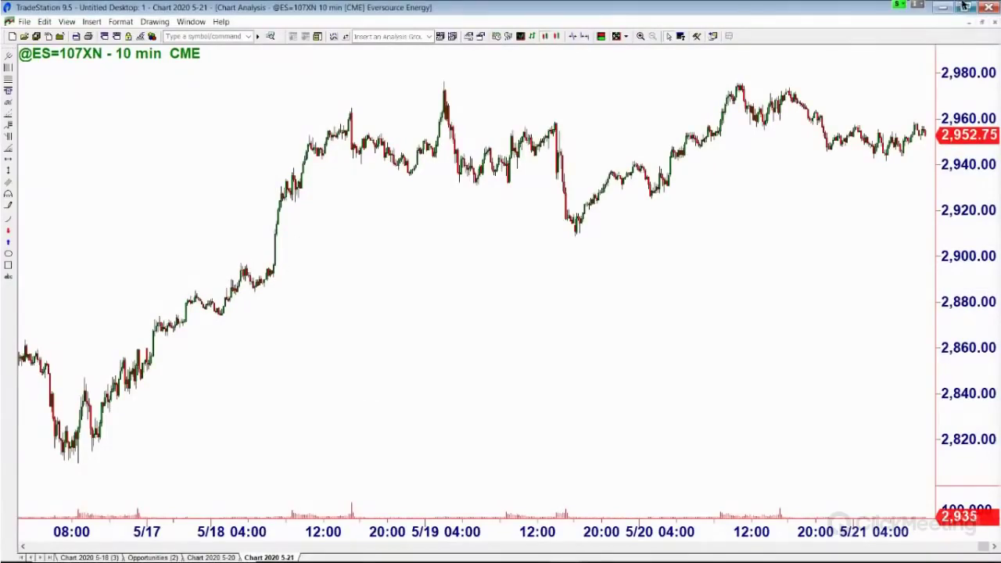
left_click(983, 25)
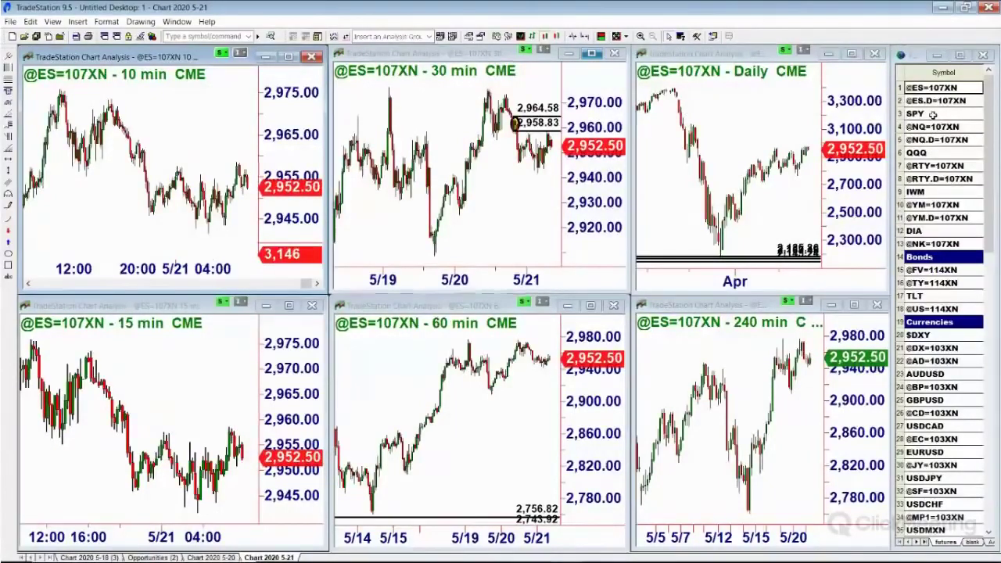
Load SPY into the linked charts and examine the March supply zone on its enlarged 60-minute chart
left_click(933, 115)
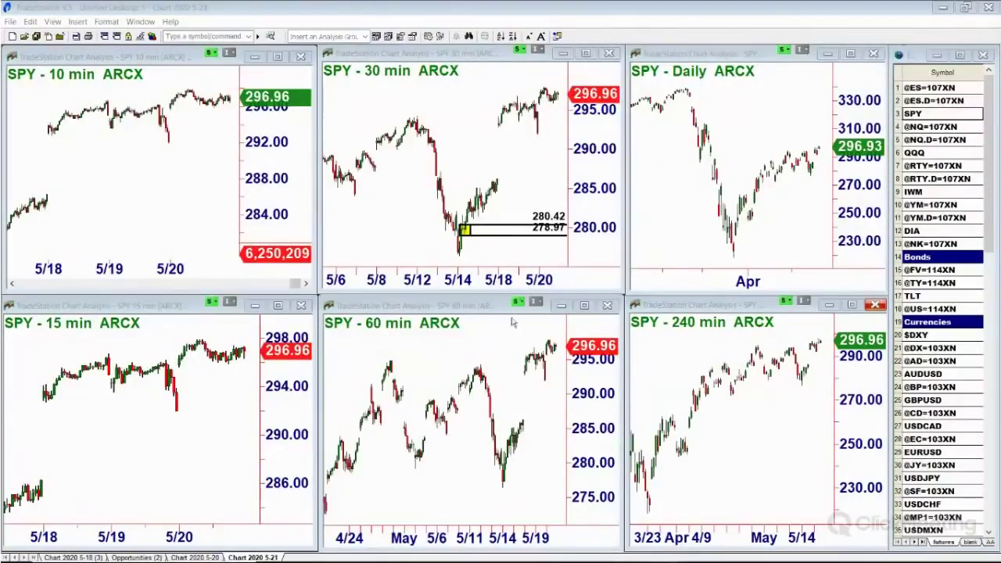
left_click(586, 307)
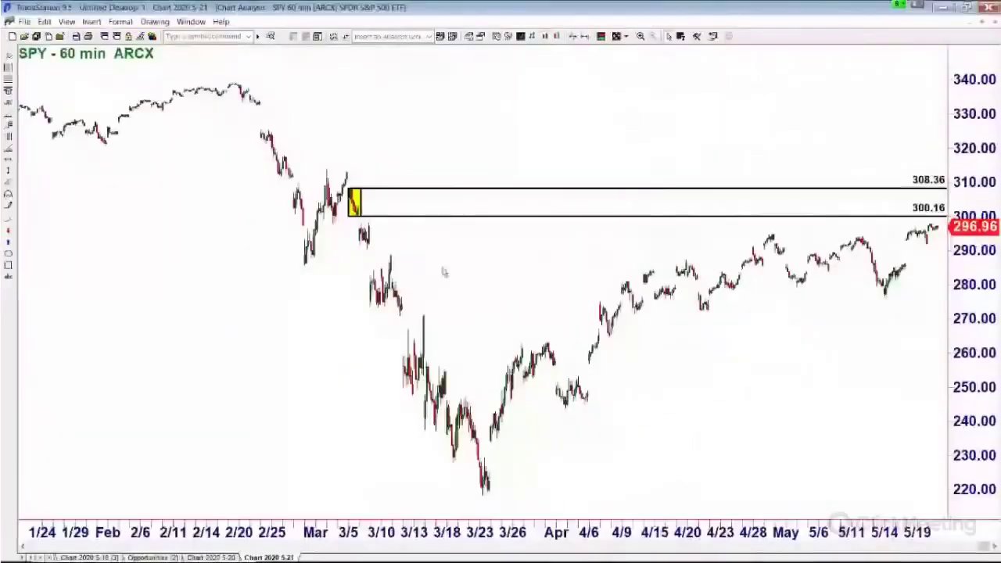
left_click(984, 27)
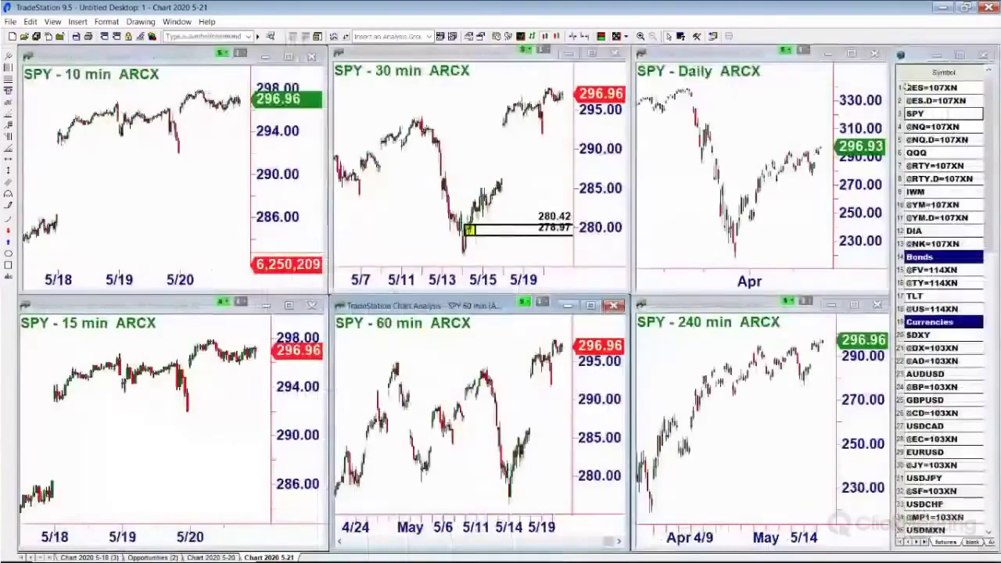
left_click(917, 88)
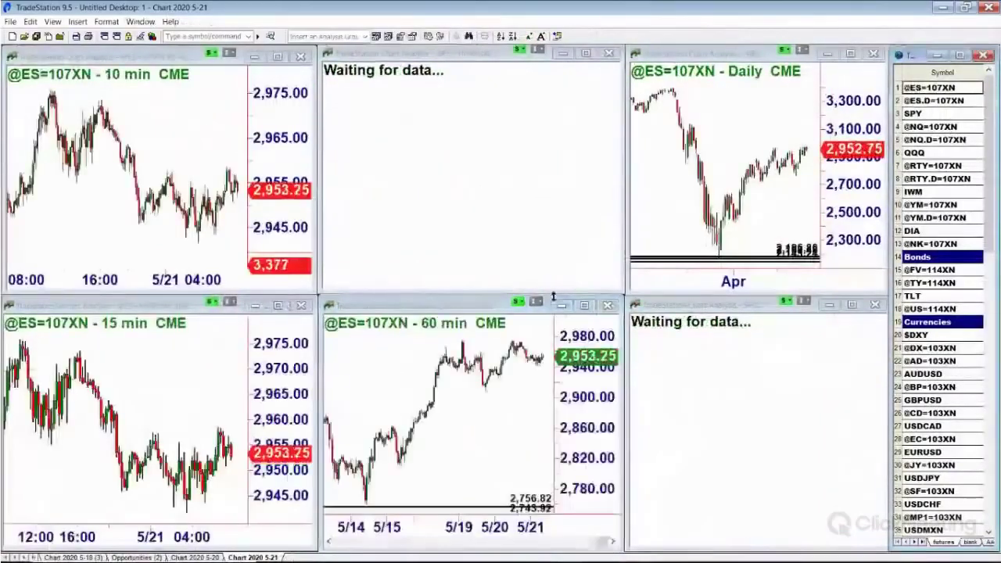
left_click(584, 307)
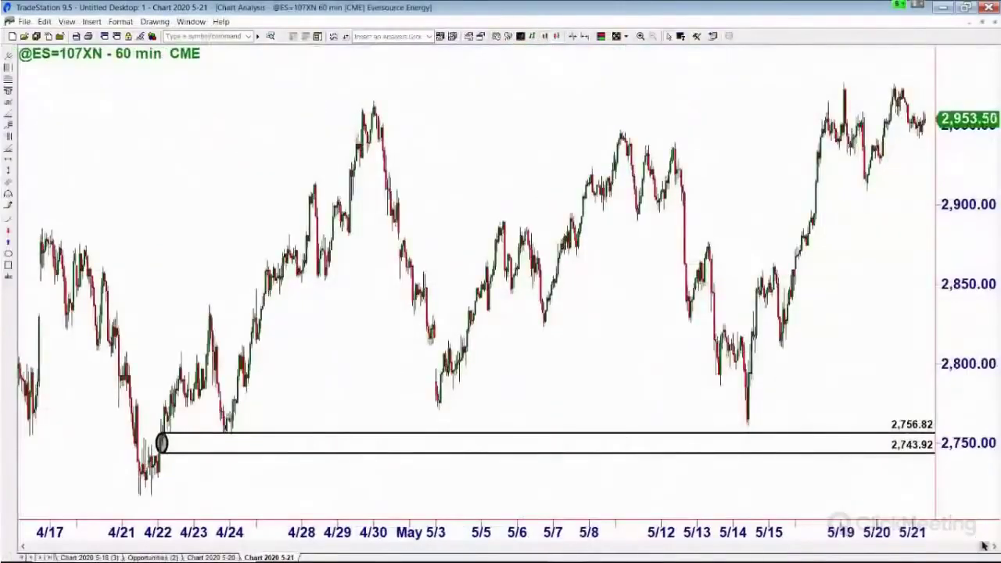
scroll(821, 259, "up", 2)
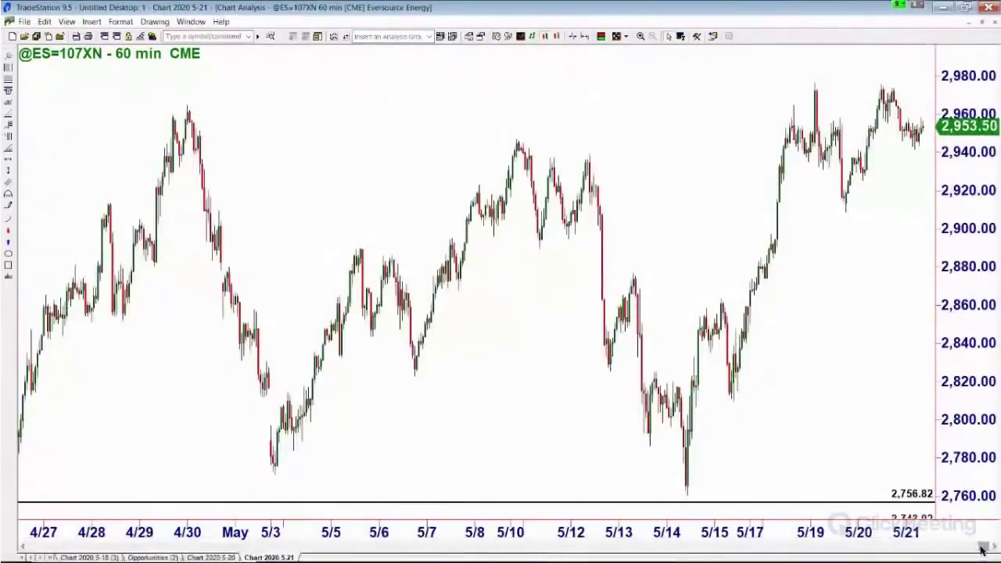
left_click_drag(975, 547, 915, 548)
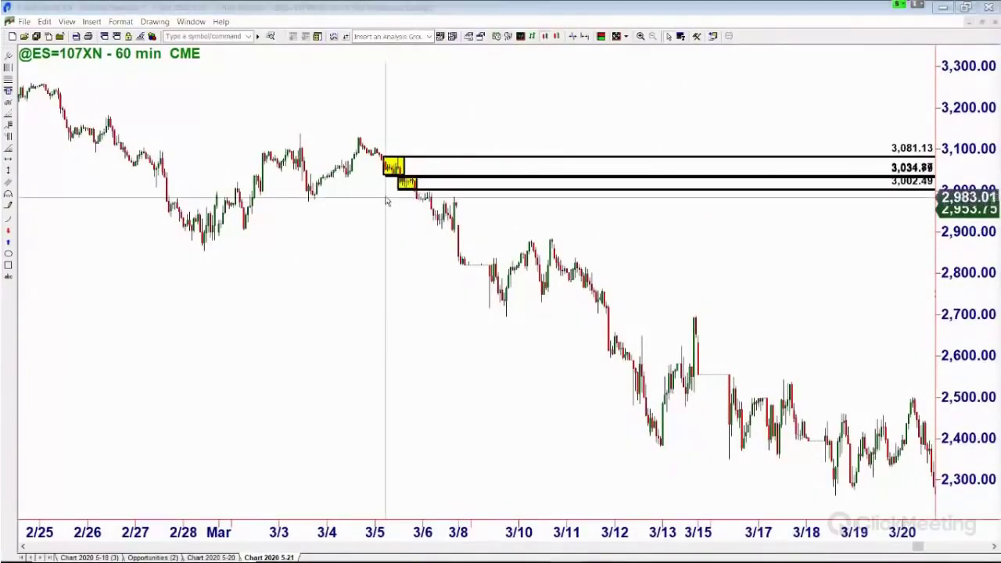
mouse_move(399, 196)
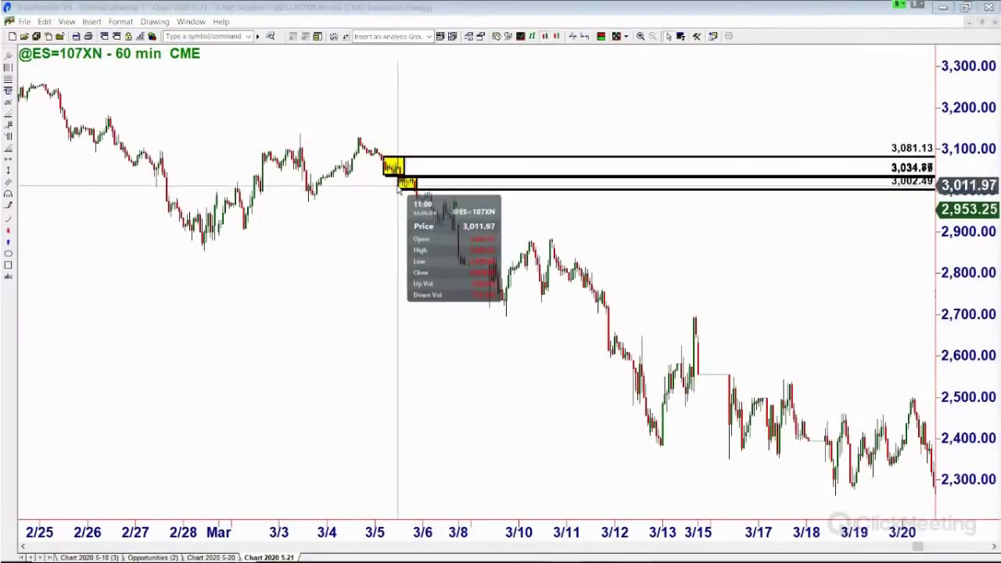
left_click(430, 159)
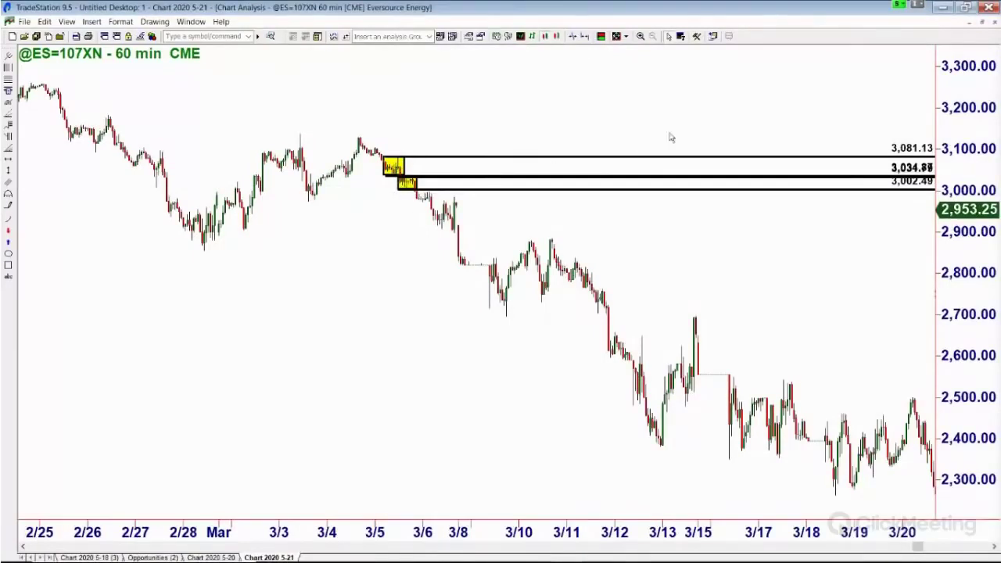
left_click(983, 24)
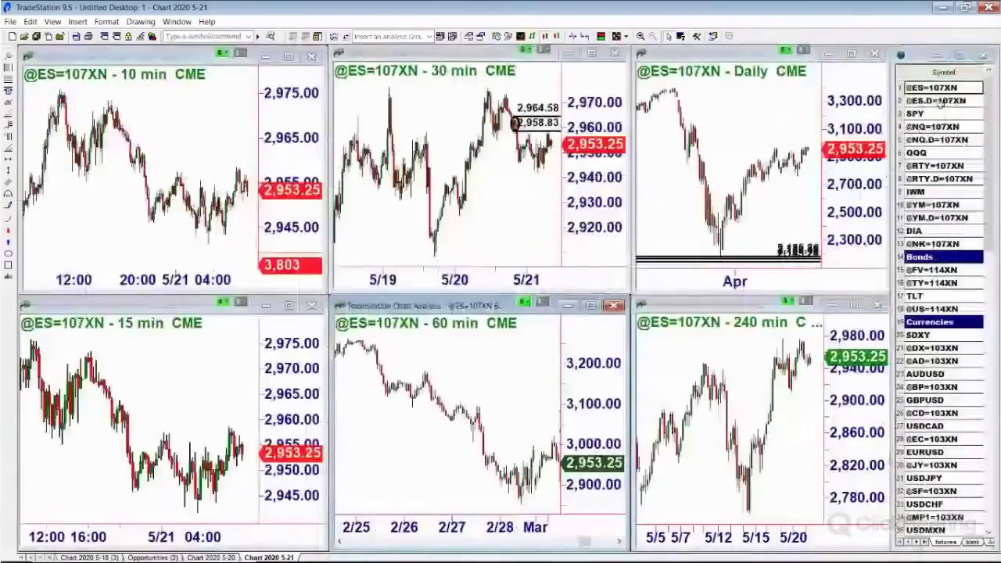
On SPY's 60-minute chart, raise the March supply zone's lower line to 303.46 and shrink the yellow rectangle to match
left_click(942, 113)
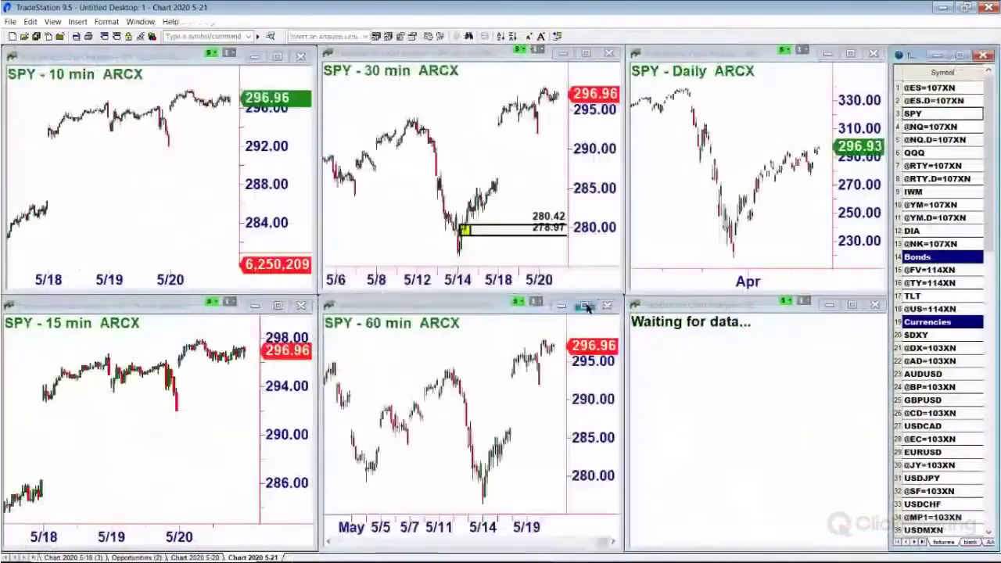
left_click(586, 306)
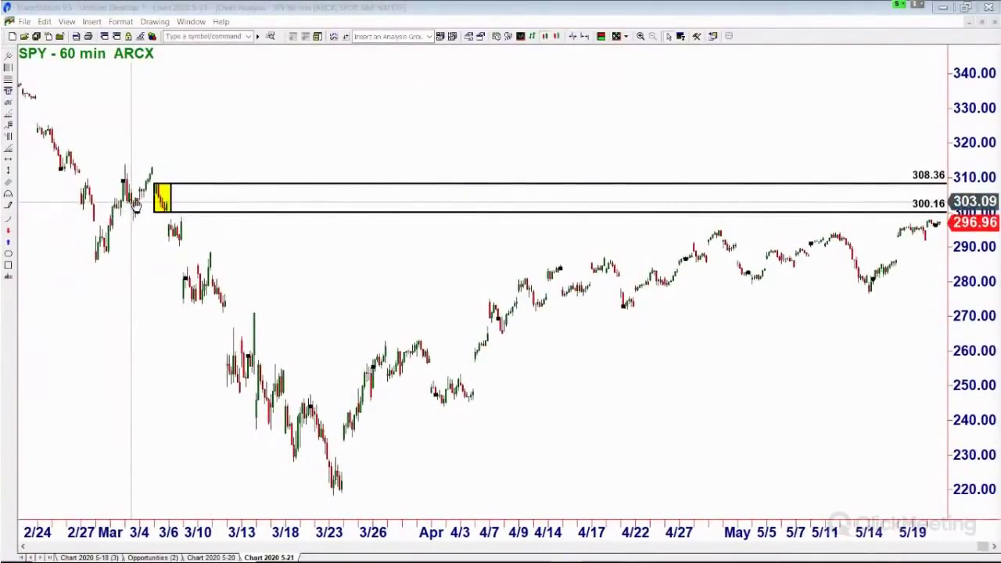
left_click(145, 208)
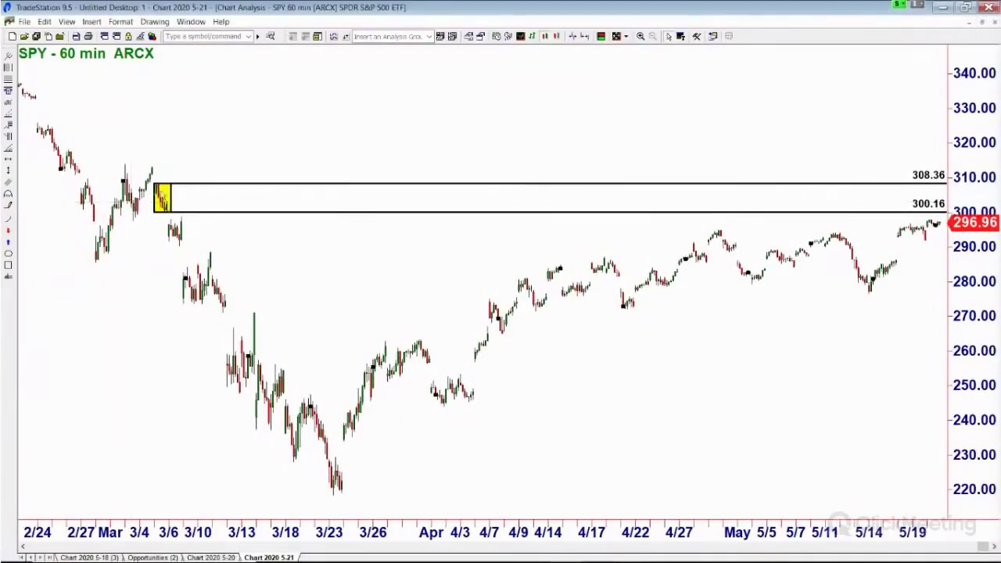
mouse_move(142, 206)
left_click_drag(157, 213, 161, 202)
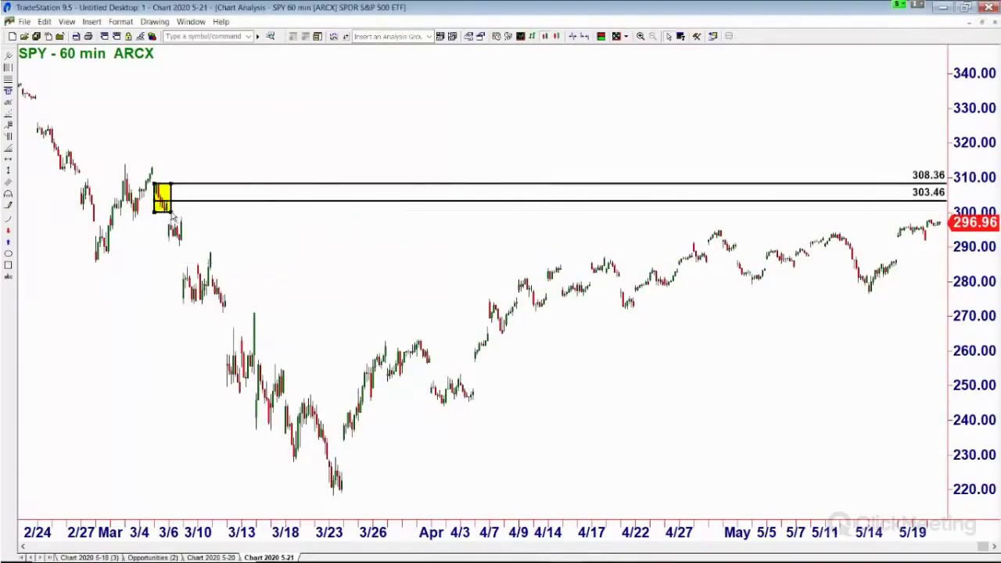
mouse_move(166, 205)
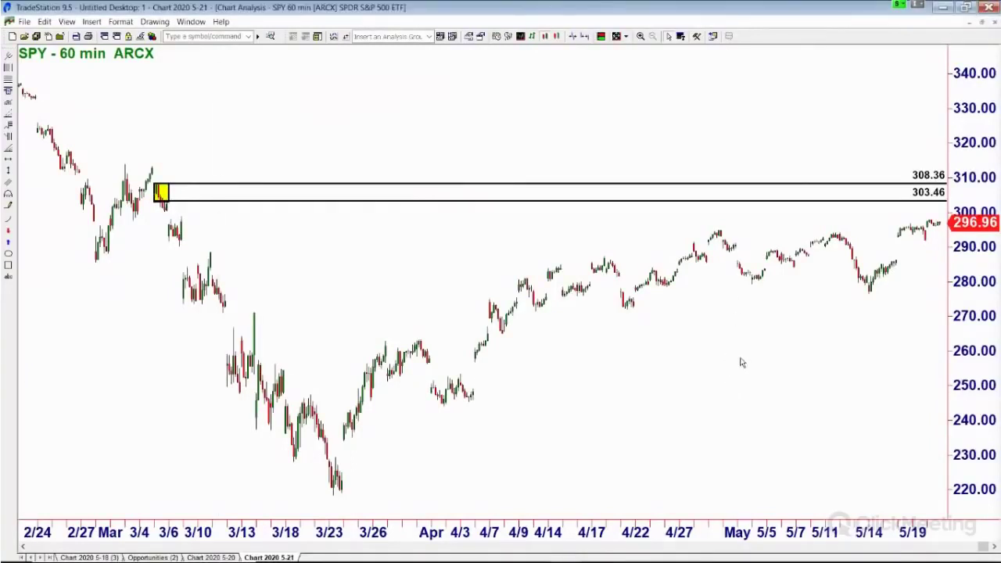
Review the adjusted March supply zone on SPY's enlarged 60-minute chart and return to the multi-chart layout
key("Down")
key("Up")
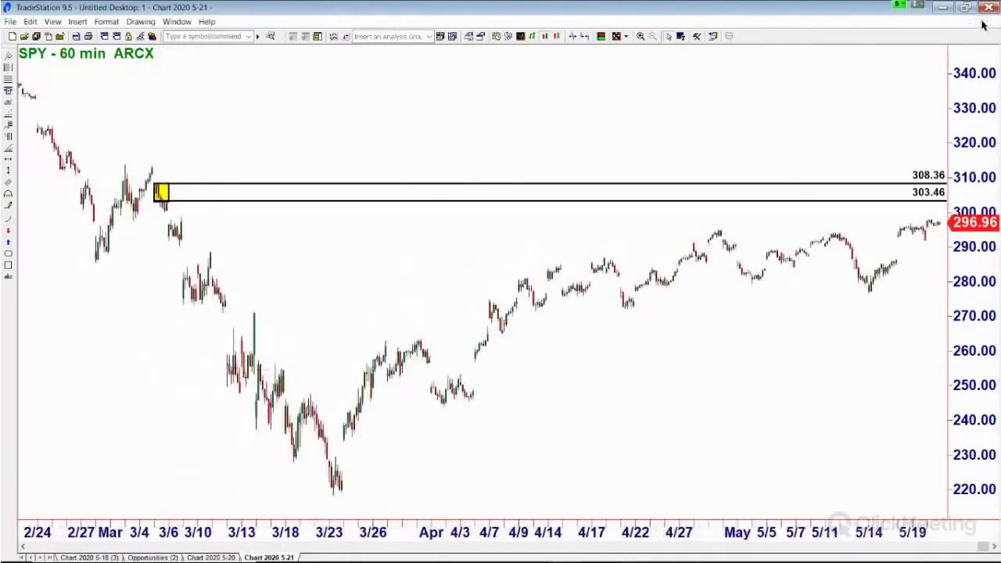
left_click(982, 21)
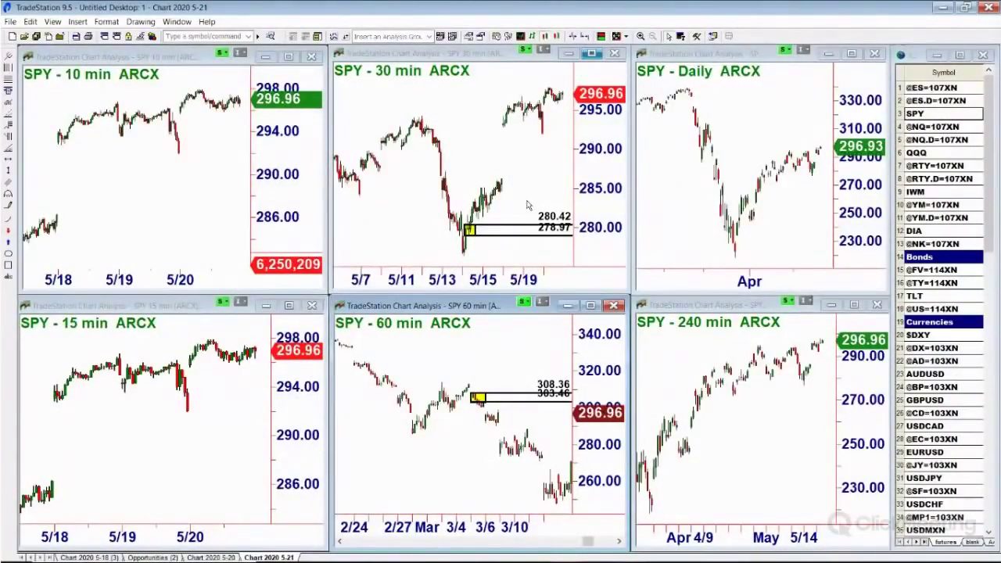
left_click(937, 126)
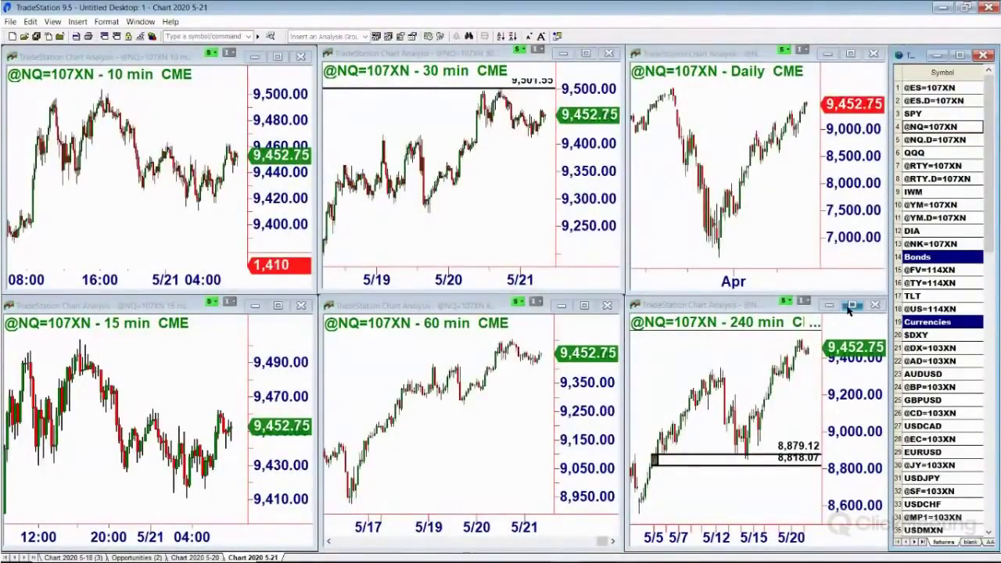
left_click(589, 54)
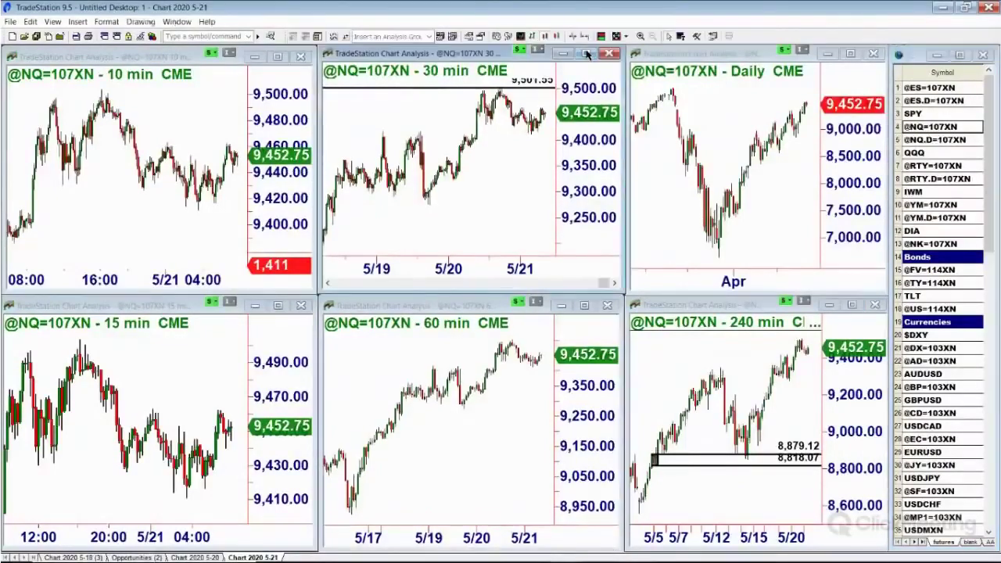
left_click(586, 53)
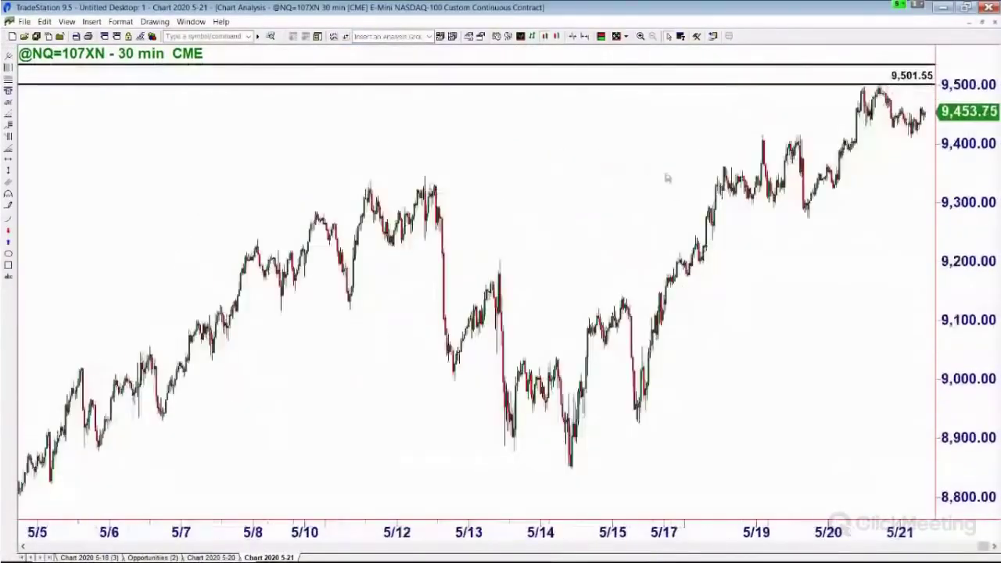
left_click(986, 23)
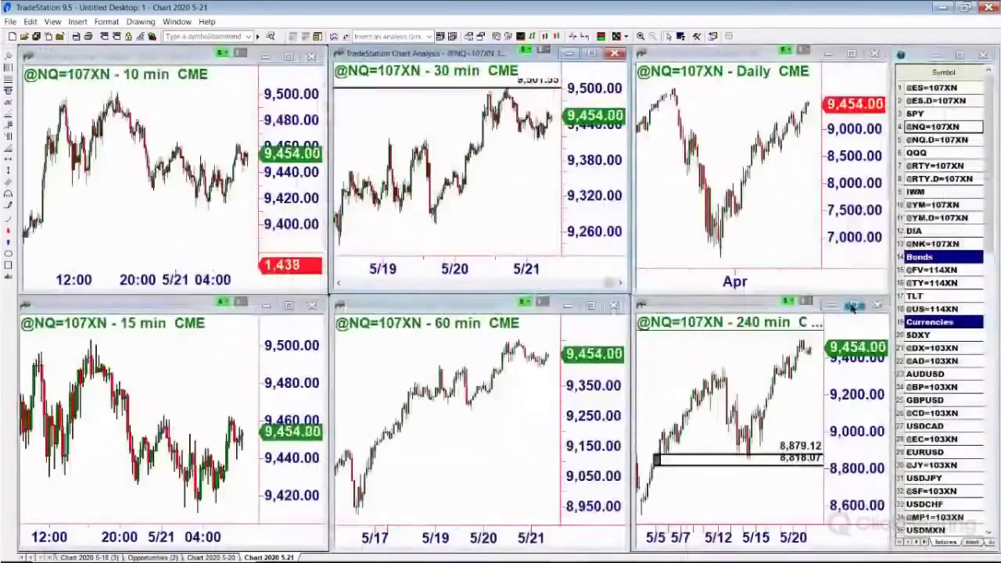
left_click(855, 306)
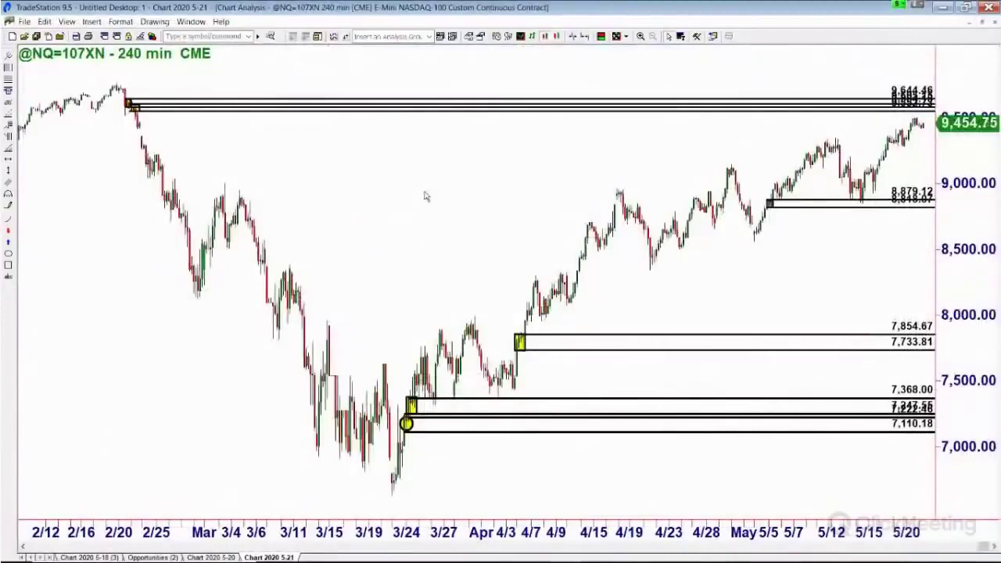
left_click(226, 126)
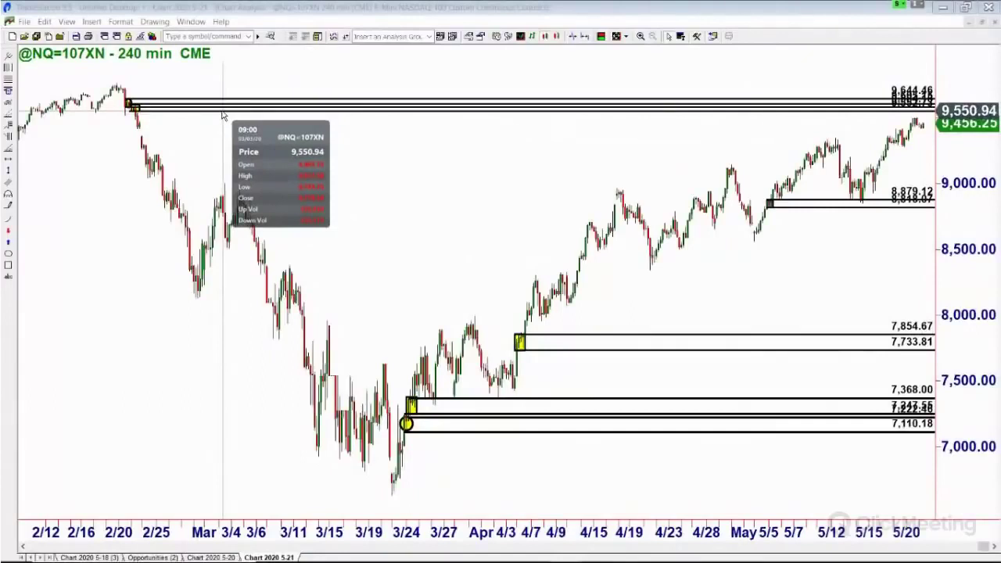
left_click(223, 115)
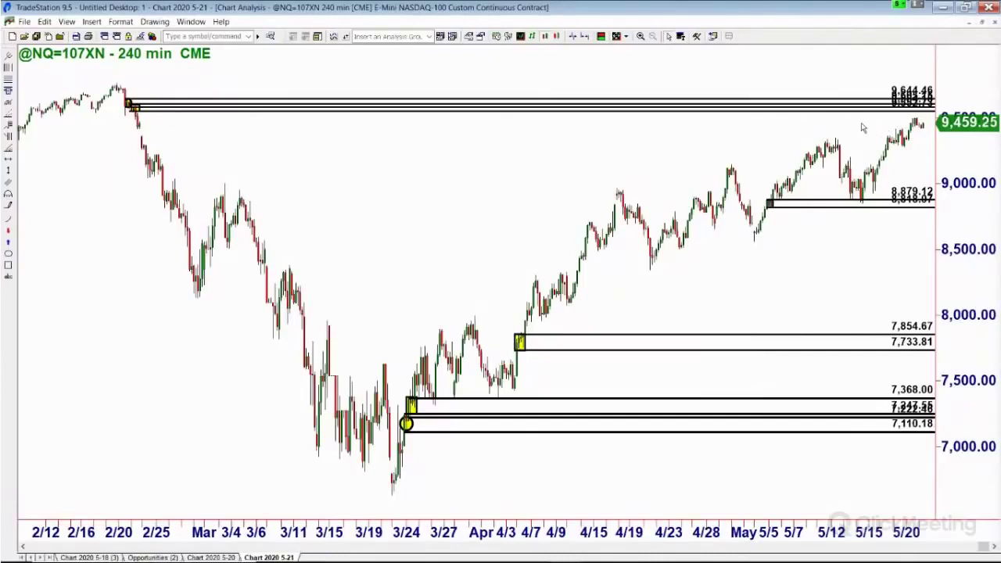
left_click(981, 24)
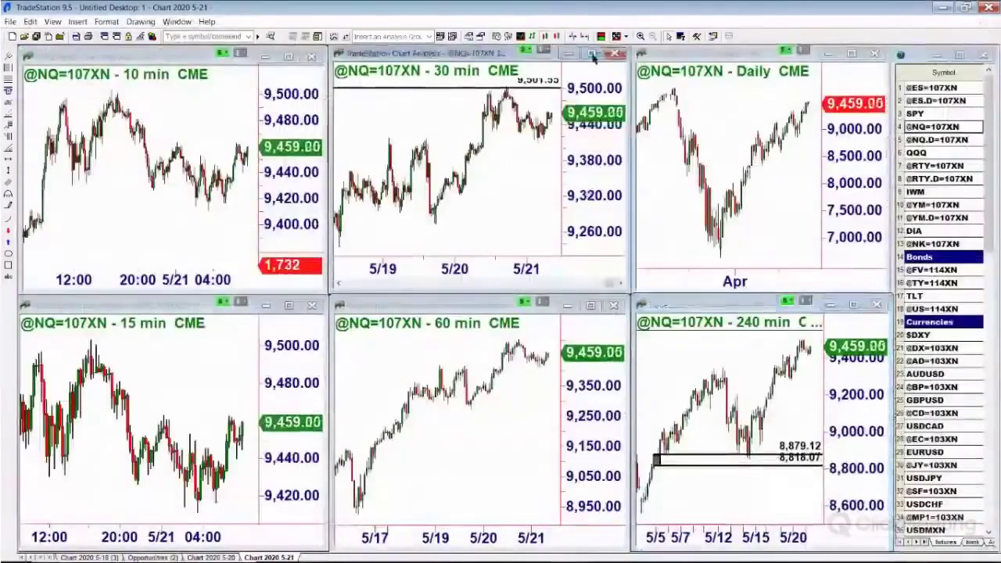
left_click(592, 53)
left_click_drag(981, 548, 796, 546)
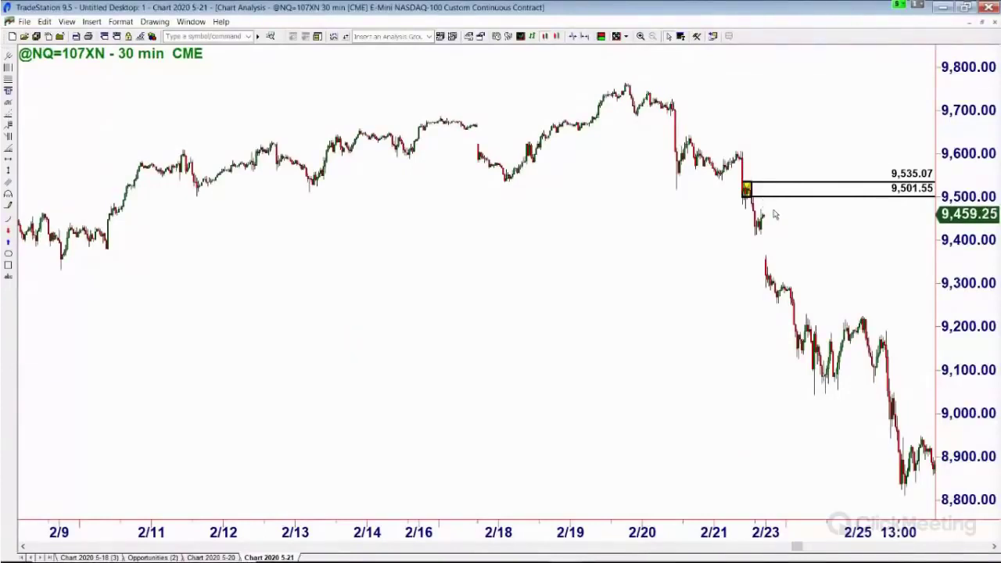
key("End")
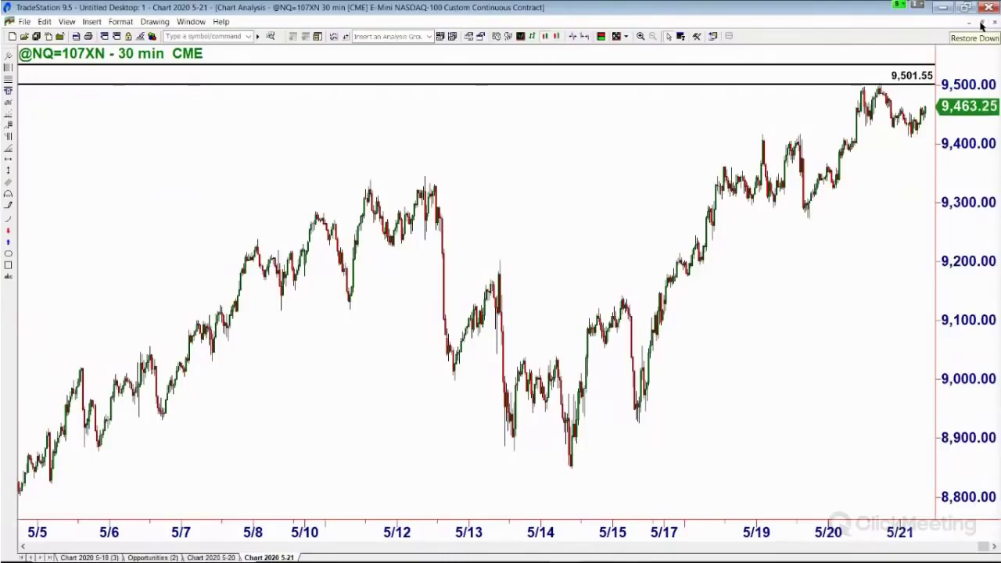
left_click(983, 25)
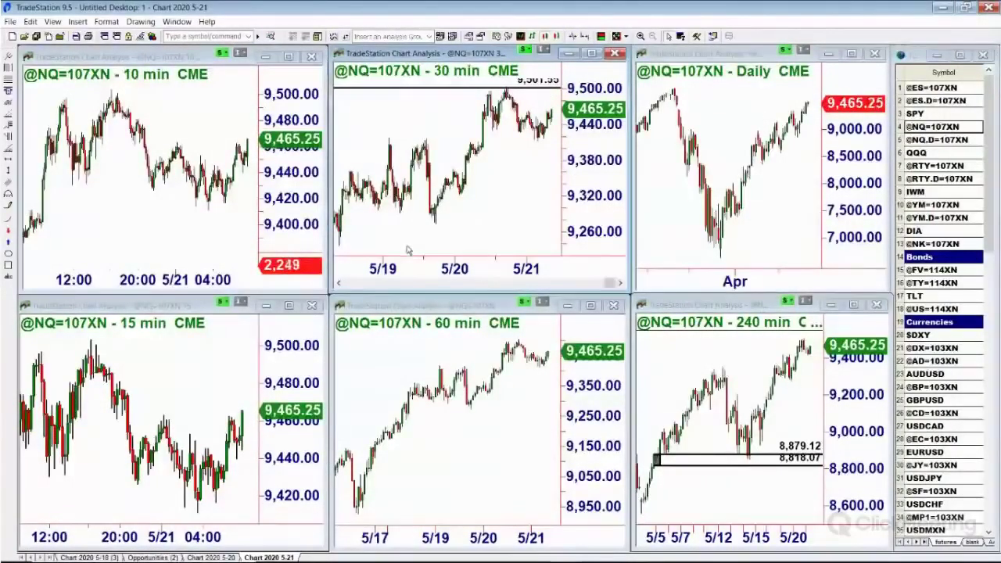
left_click(291, 306)
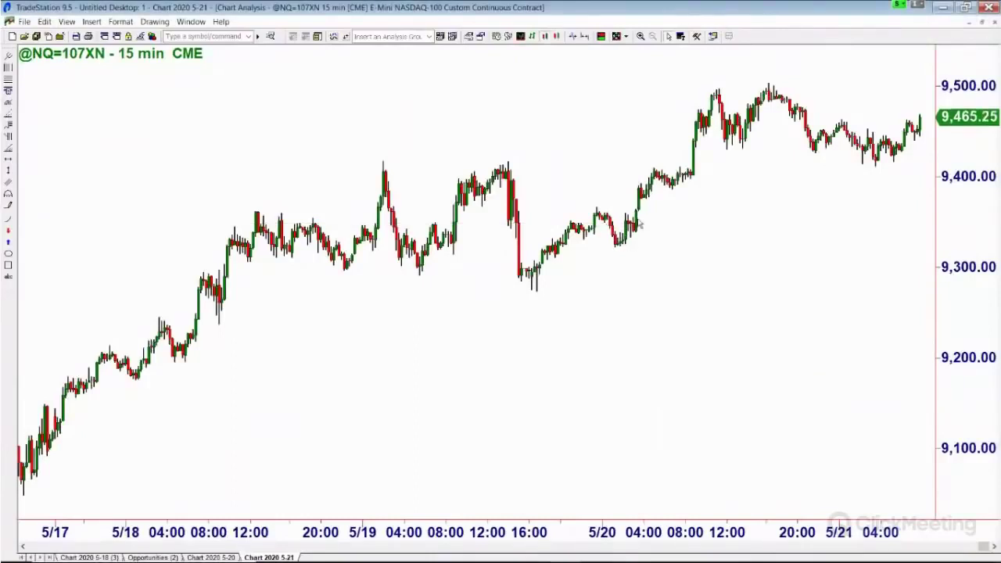
left_click(981, 26)
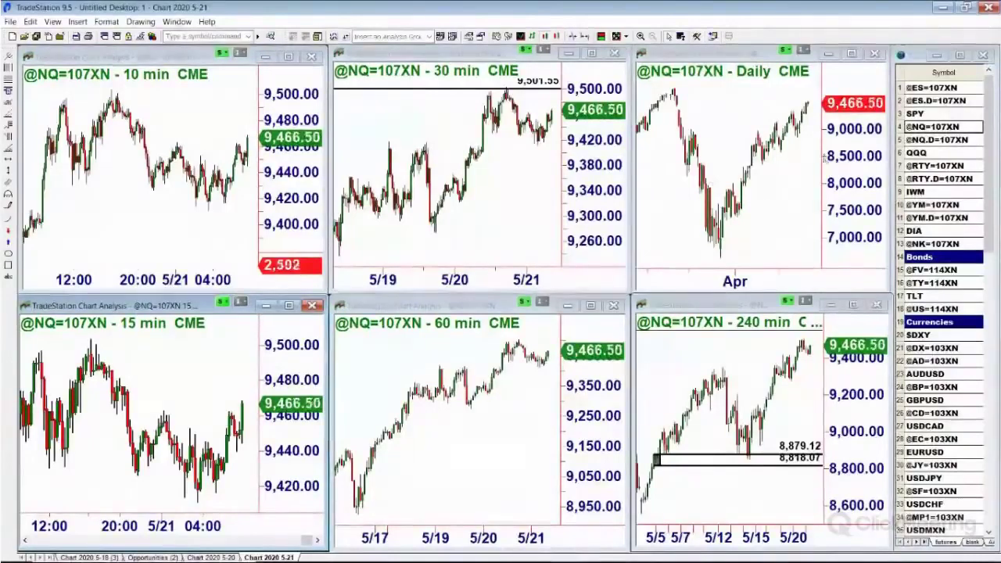
left_click(933, 165)
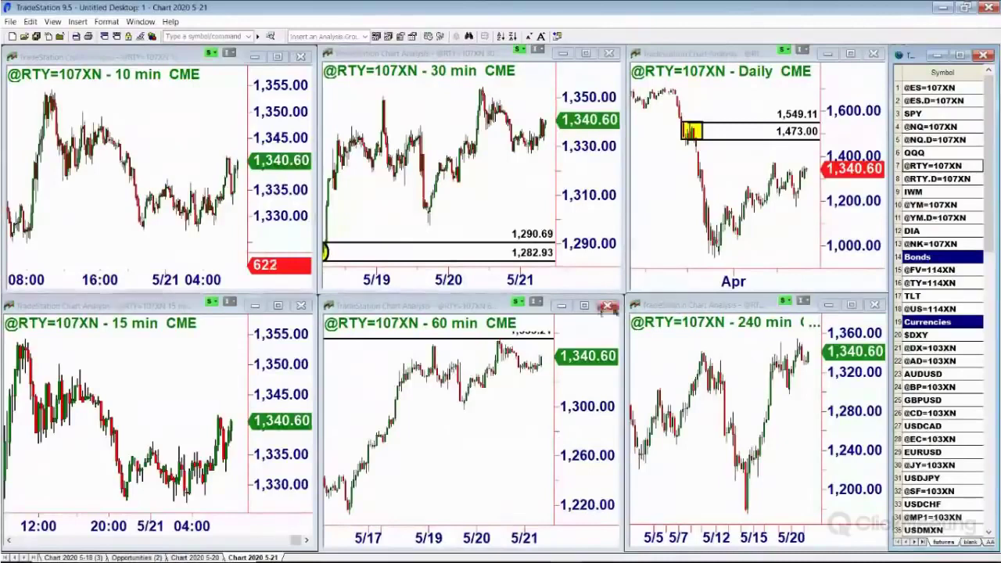
left_click(585, 311)
left_click(586, 306)
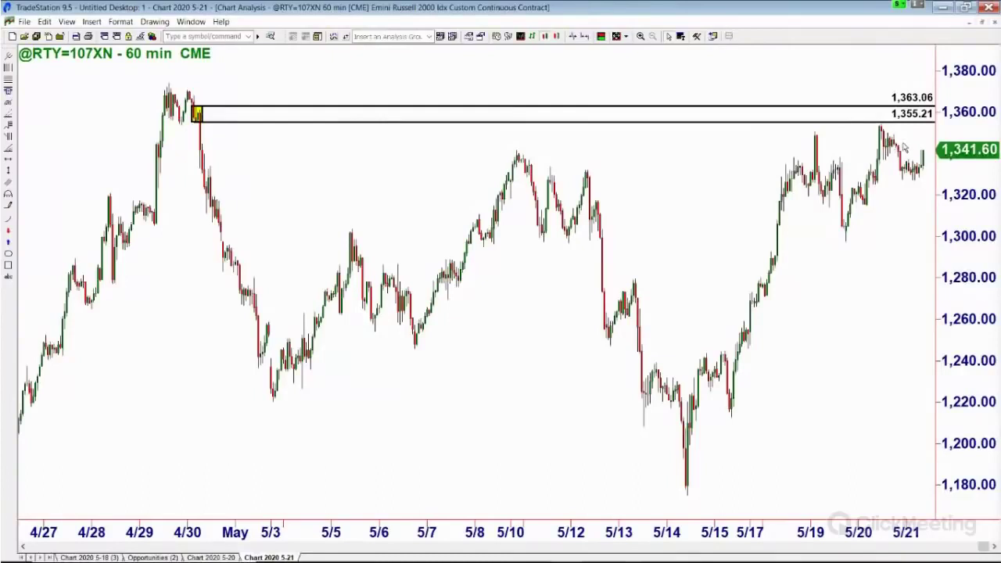
mouse_move(894, 188)
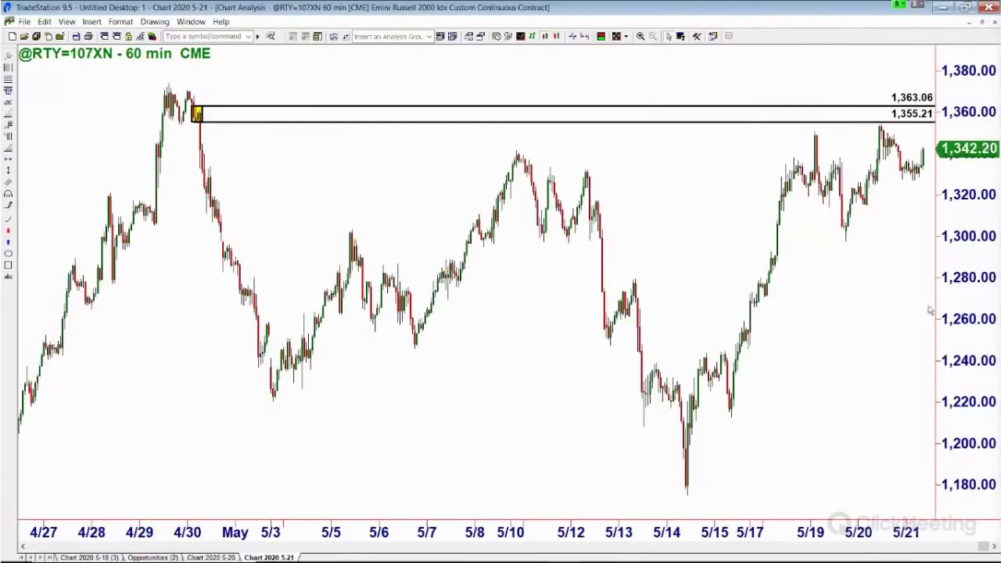
left_click(985, 26)
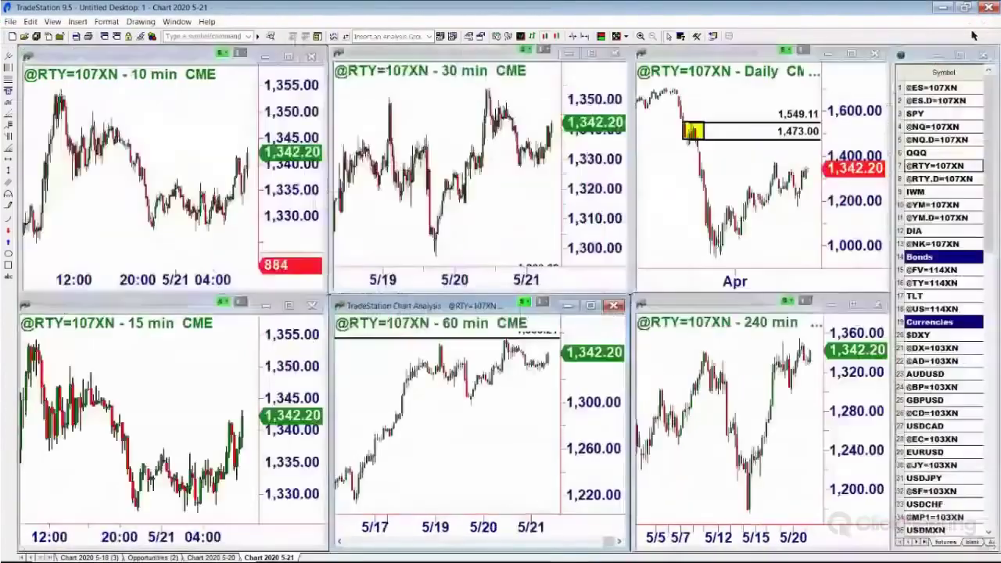
left_click(853, 54)
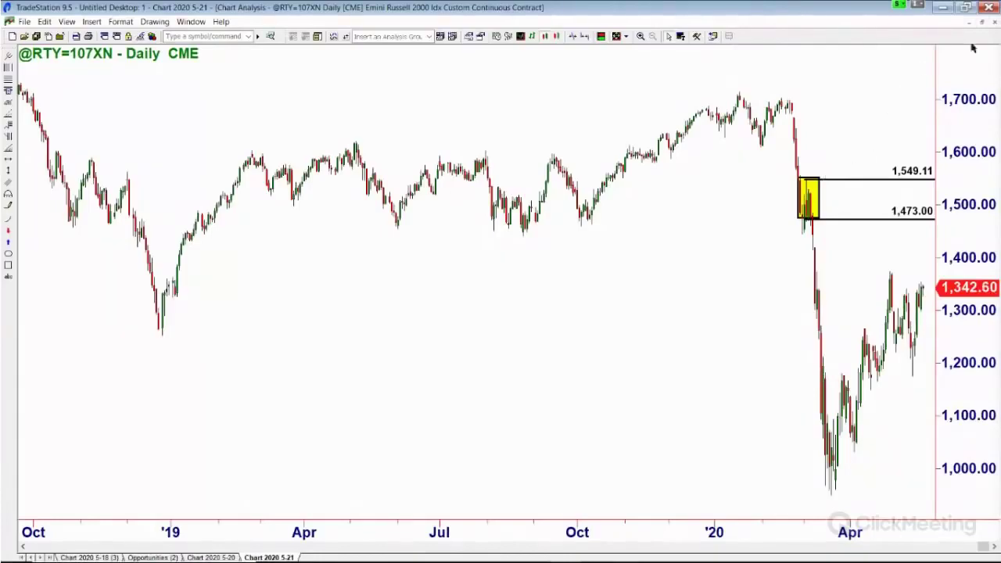
left_click(982, 22)
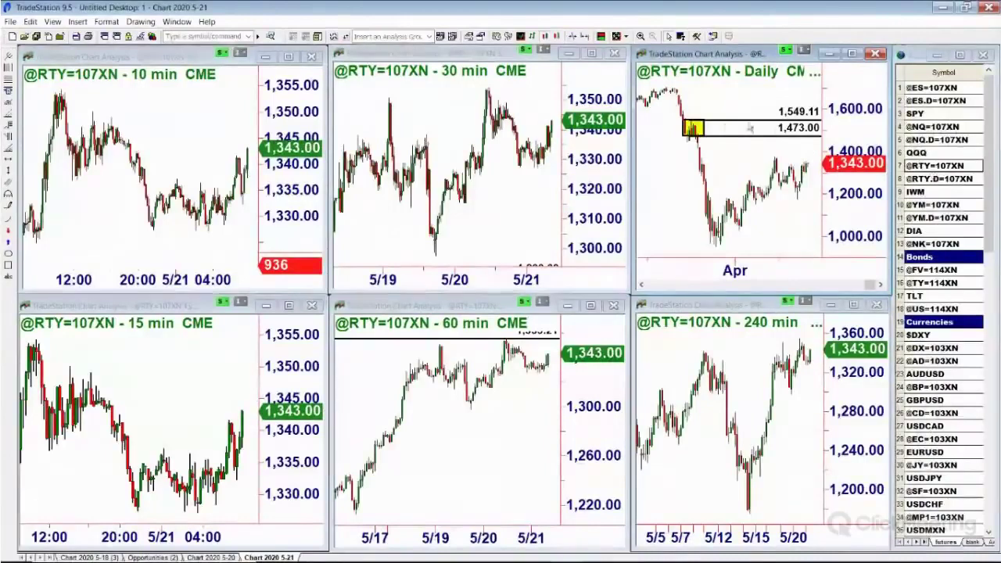
left_click(914, 244)
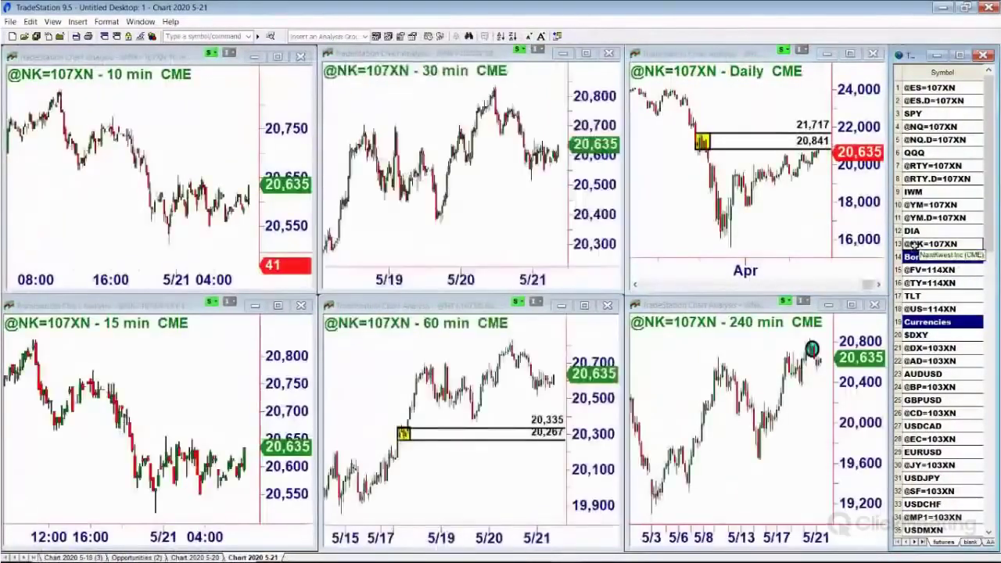
left_click(850, 53)
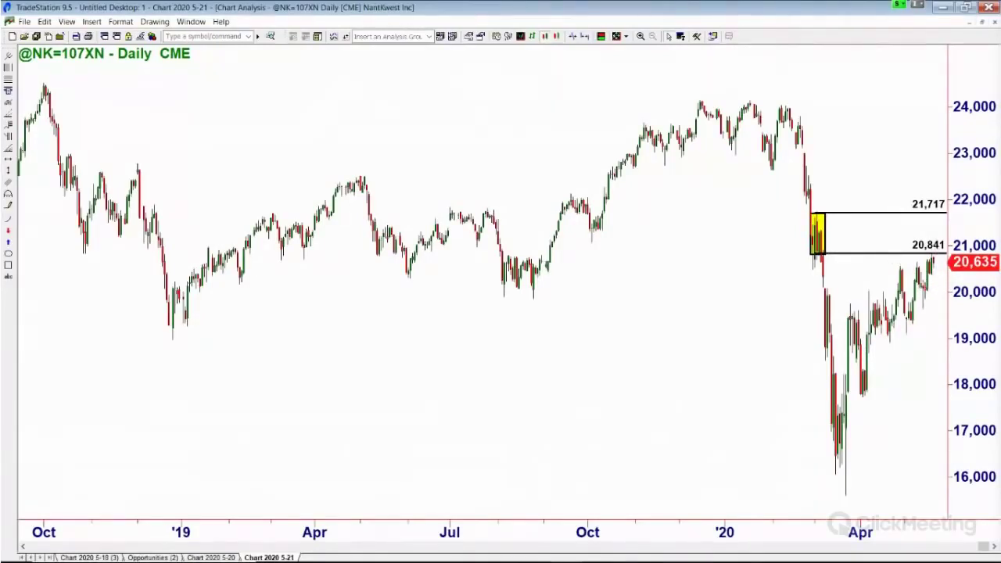
left_click(981, 24)
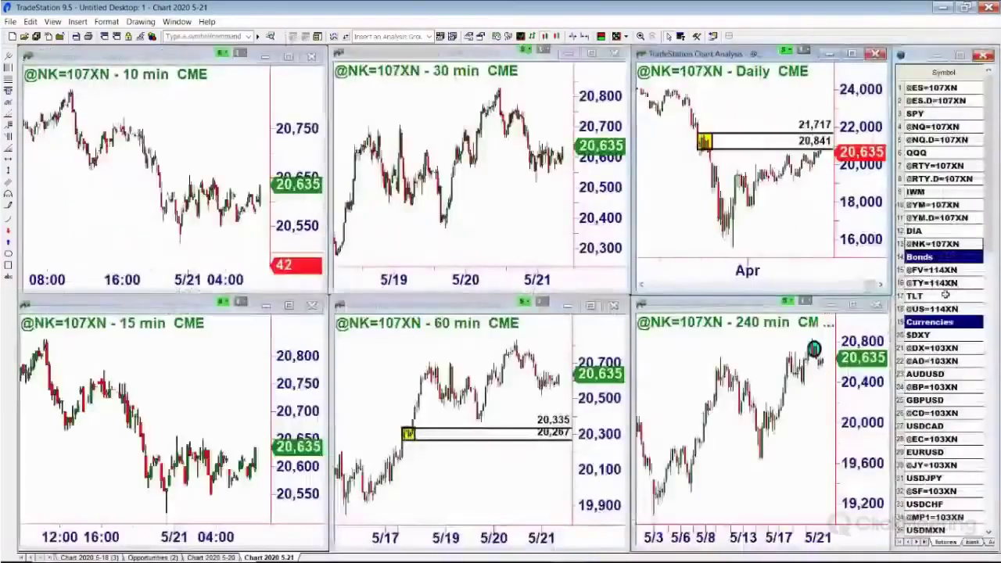
scroll(929, 321, "down", 2)
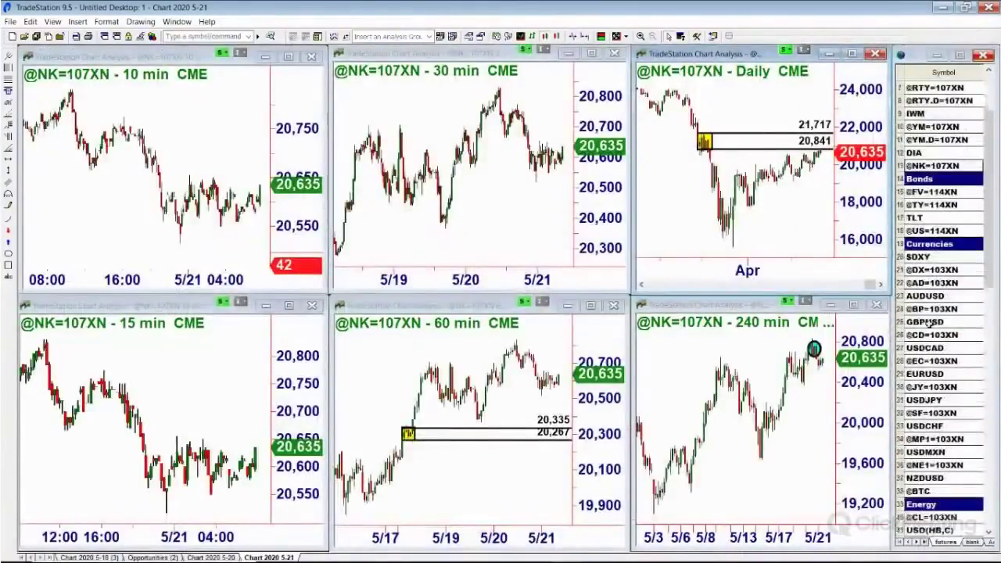
scroll(930, 322, "down", 7)
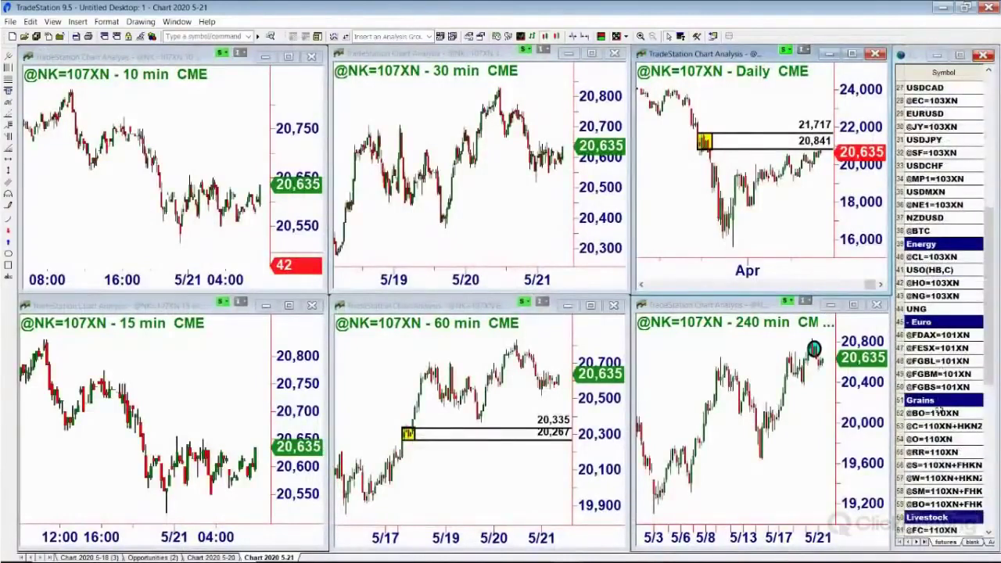
left_click(929, 335)
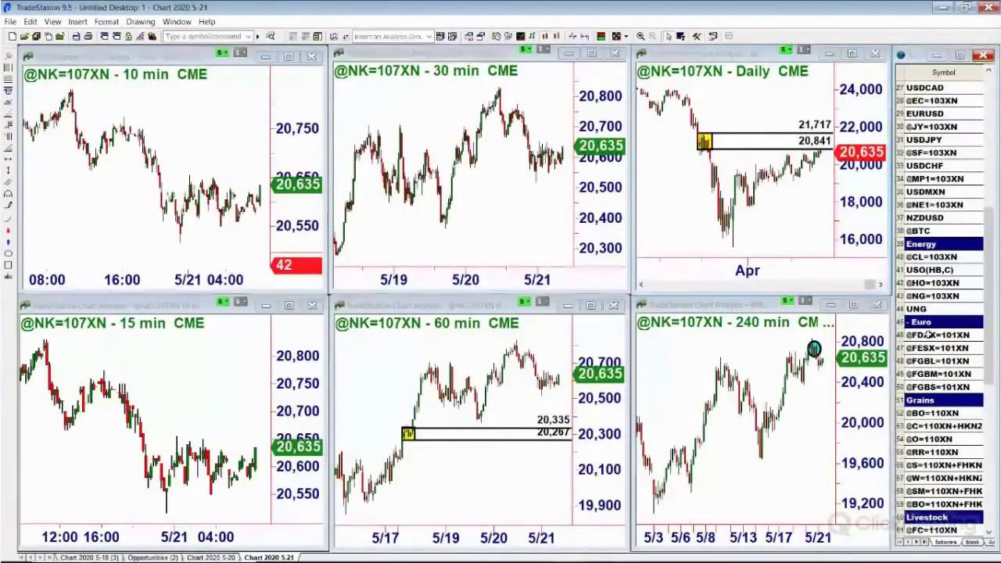
left_click(852, 55)
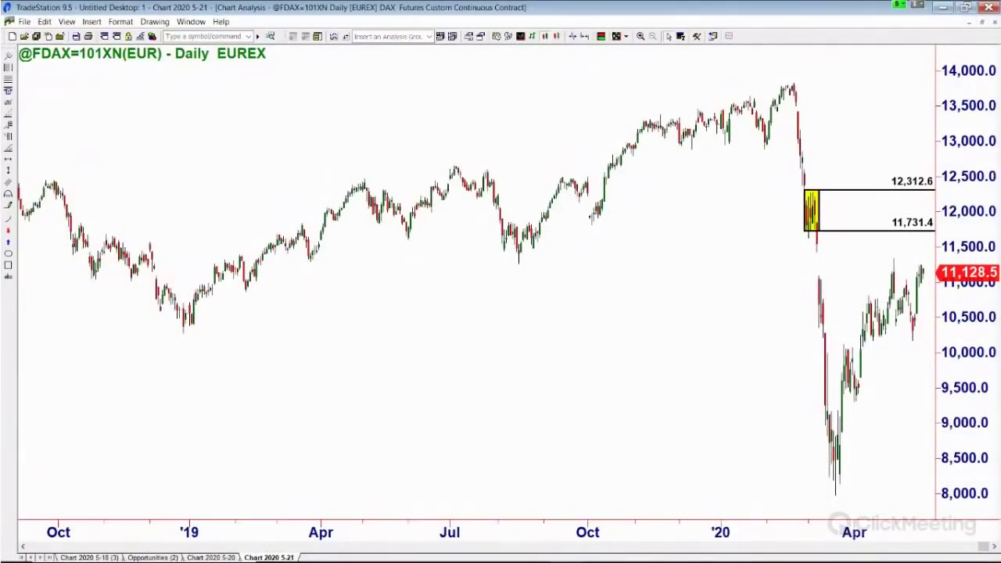
left_click(980, 21)
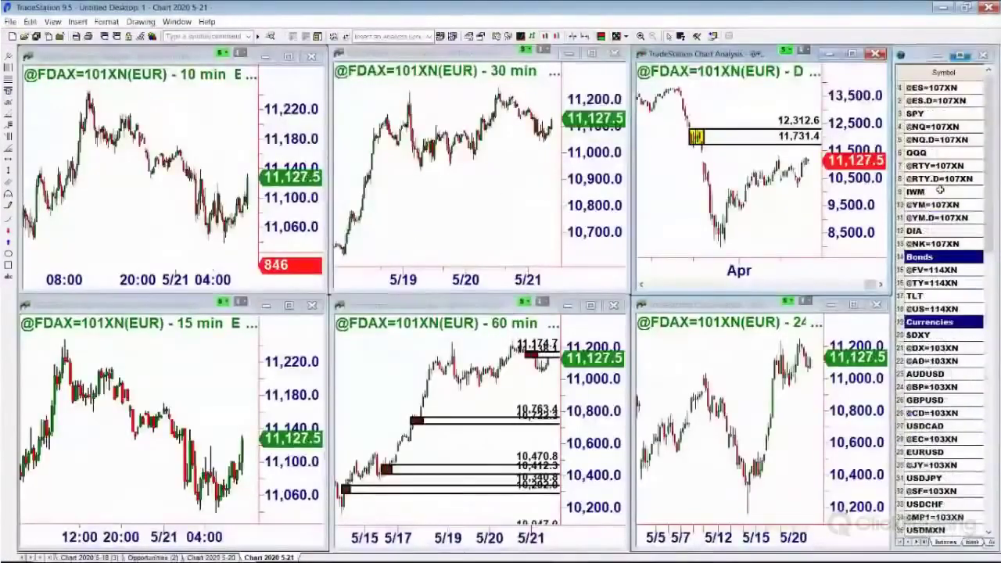
left_click(933, 205)
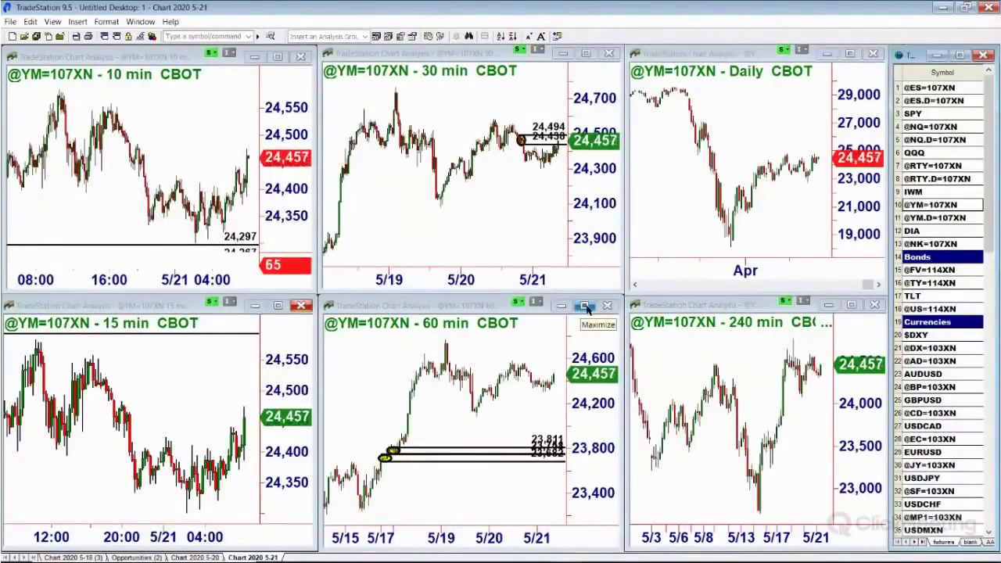
left_click(587, 307)
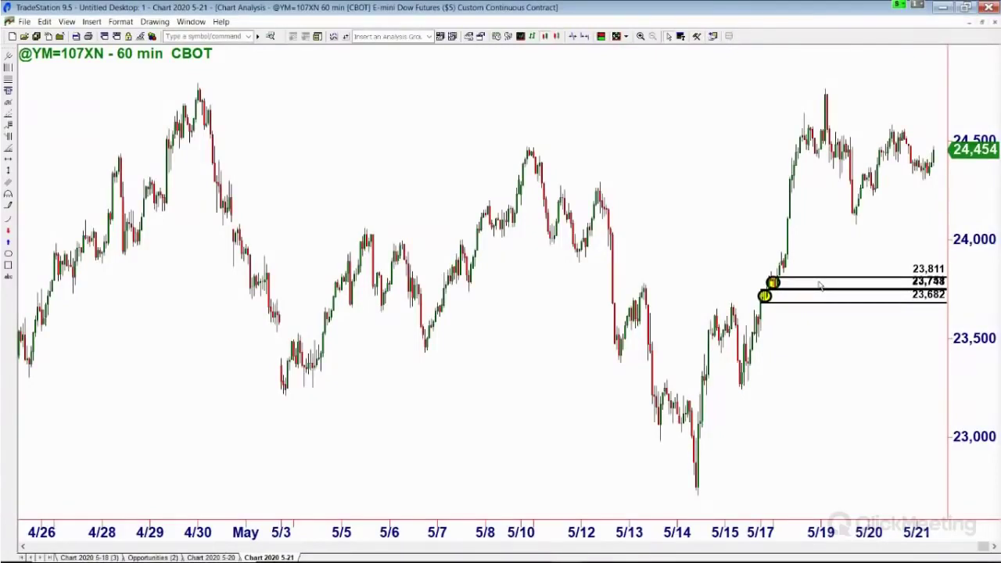
left_click(982, 26)
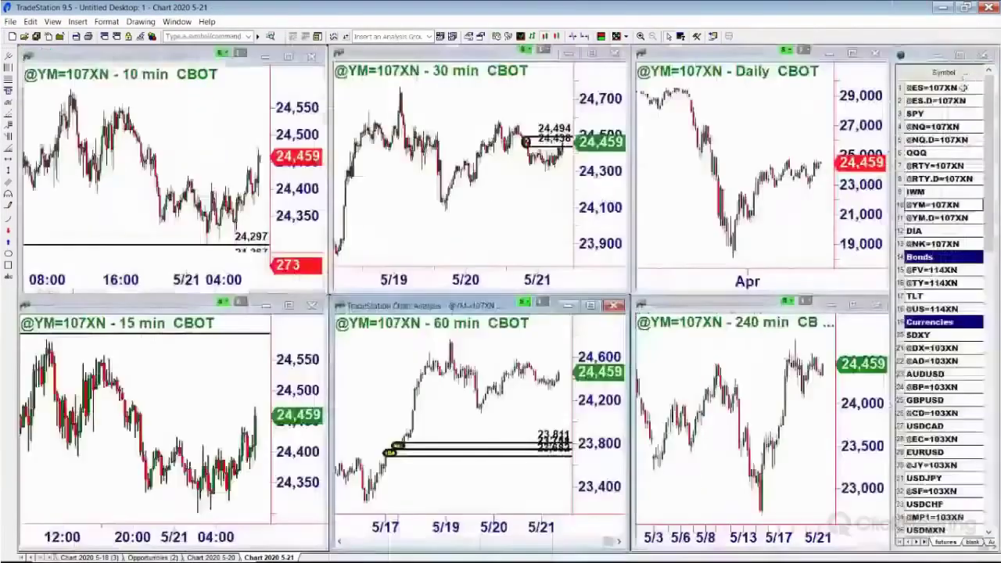
left_click(933, 165)
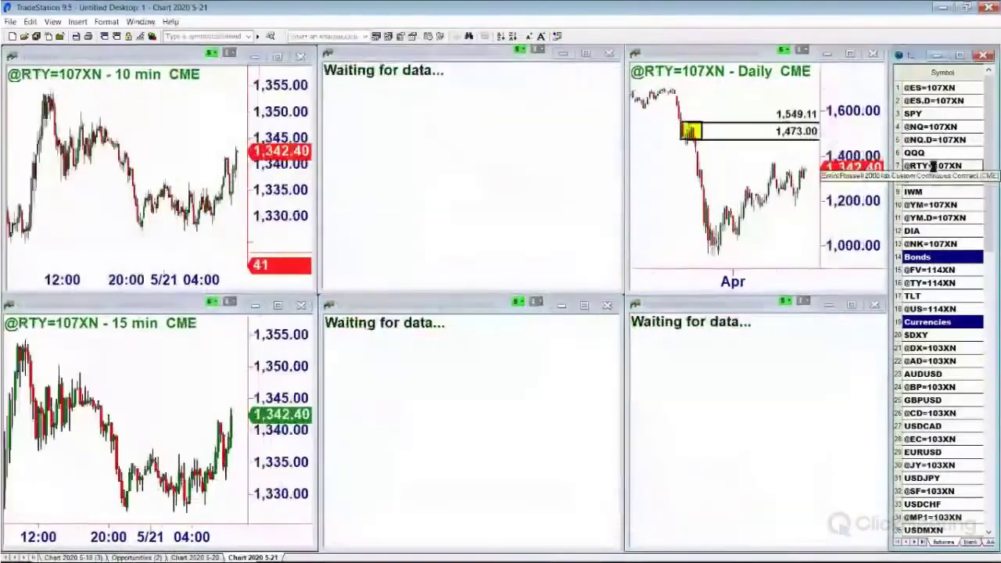
left_click(585, 305)
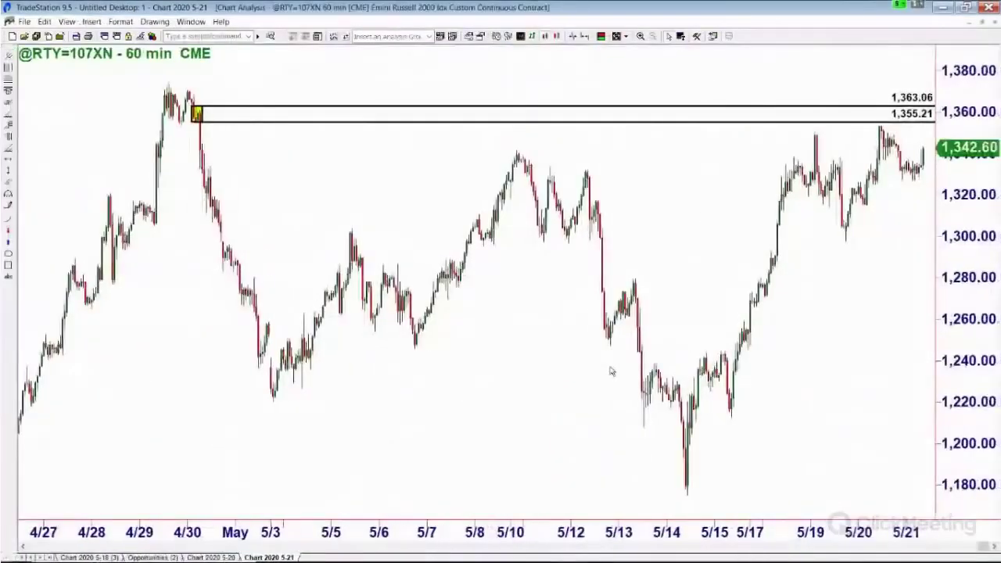
scroll(611, 370, "down", 2)
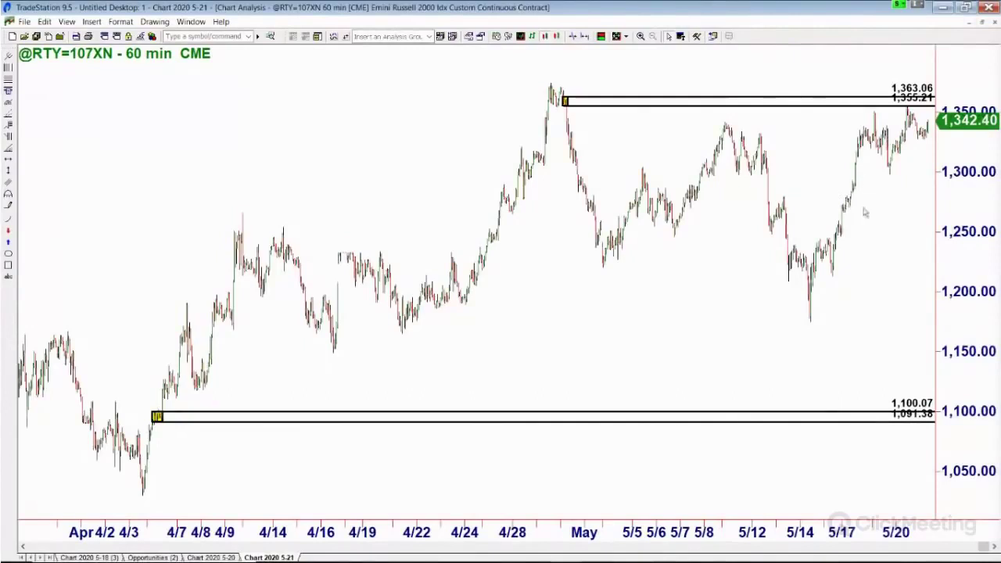
scroll(865, 201, "up", 3)
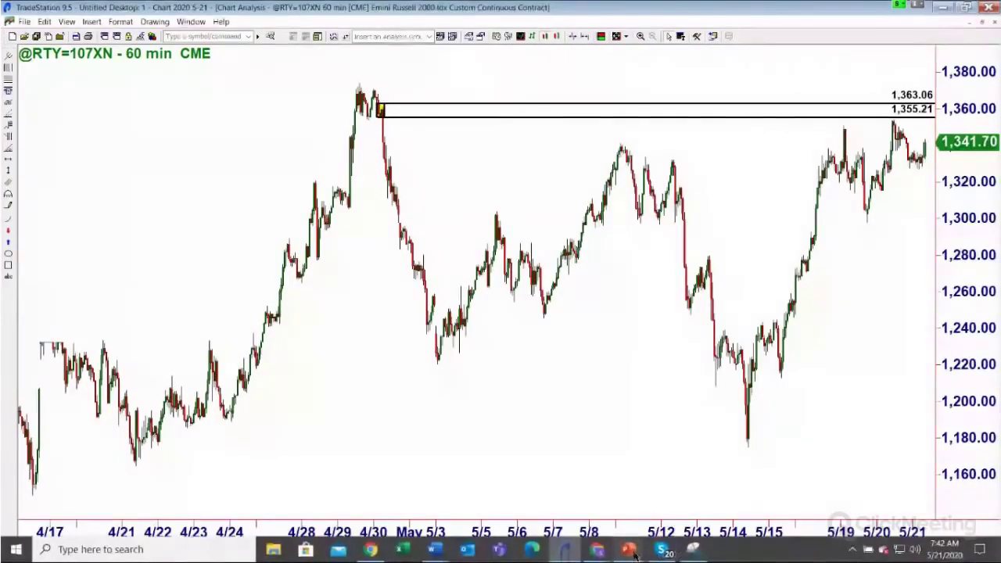
mouse_move(634, 554)
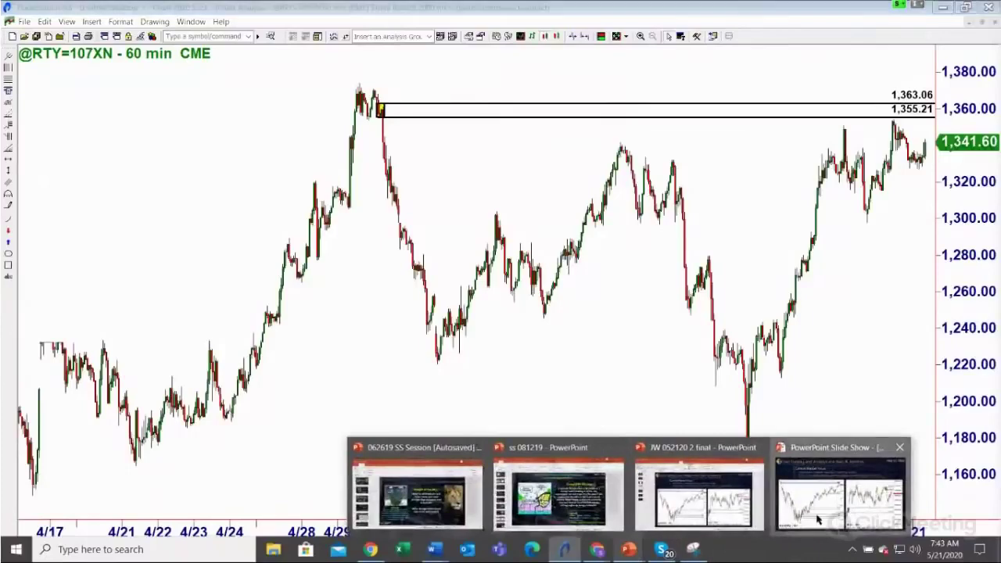
left_click(814, 470)
key("Right")
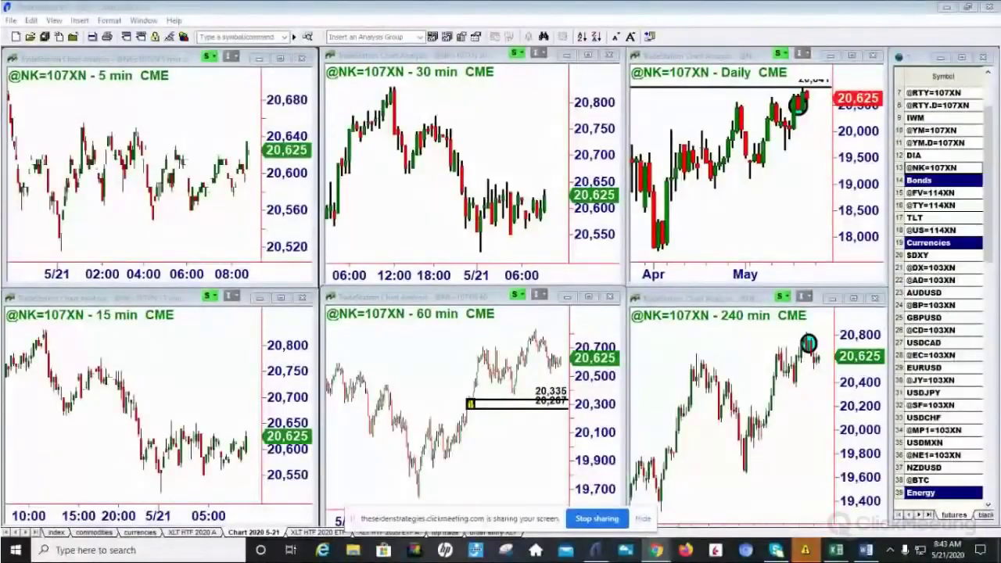
left_click(645, 520)
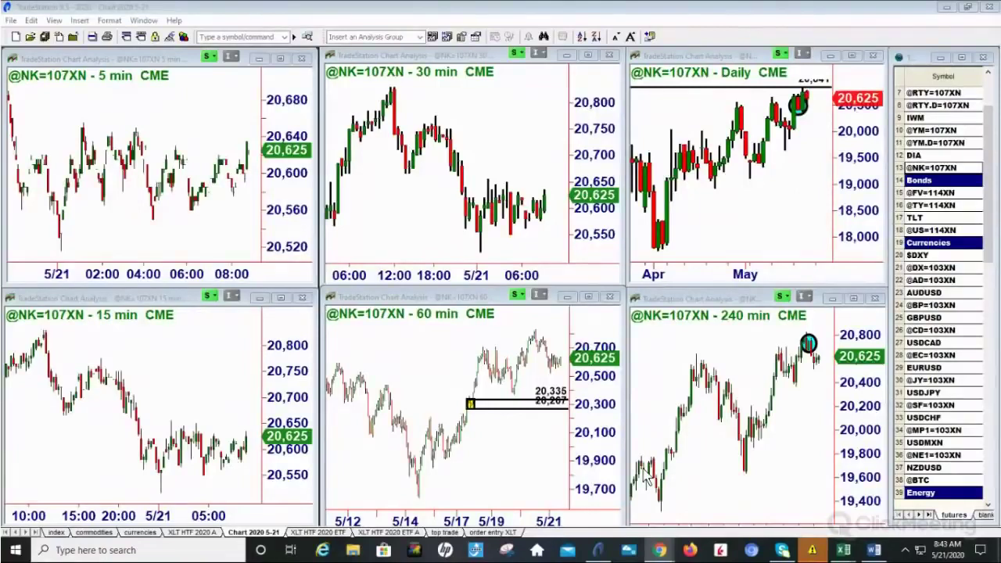
left_click(855, 58)
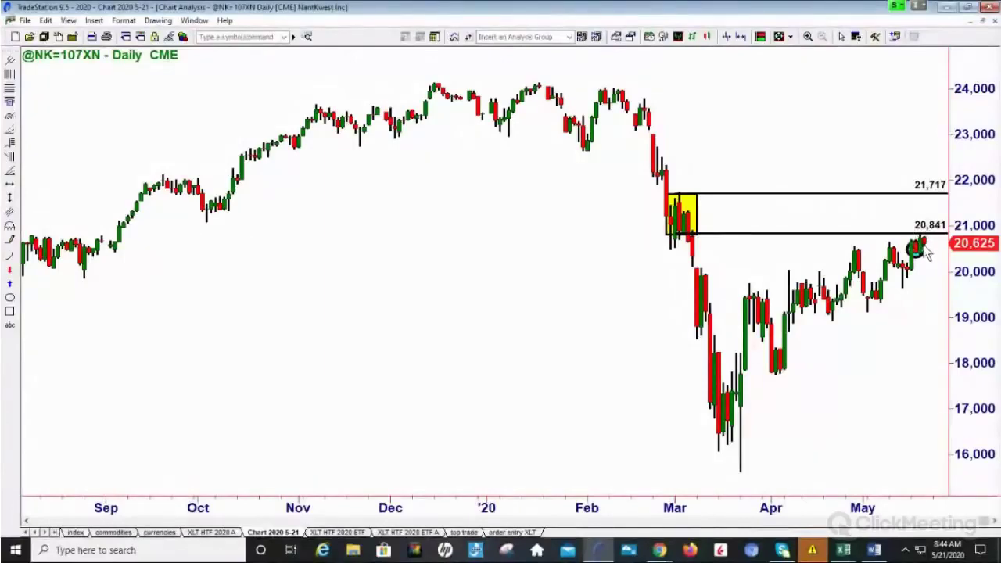
left_click(986, 29)
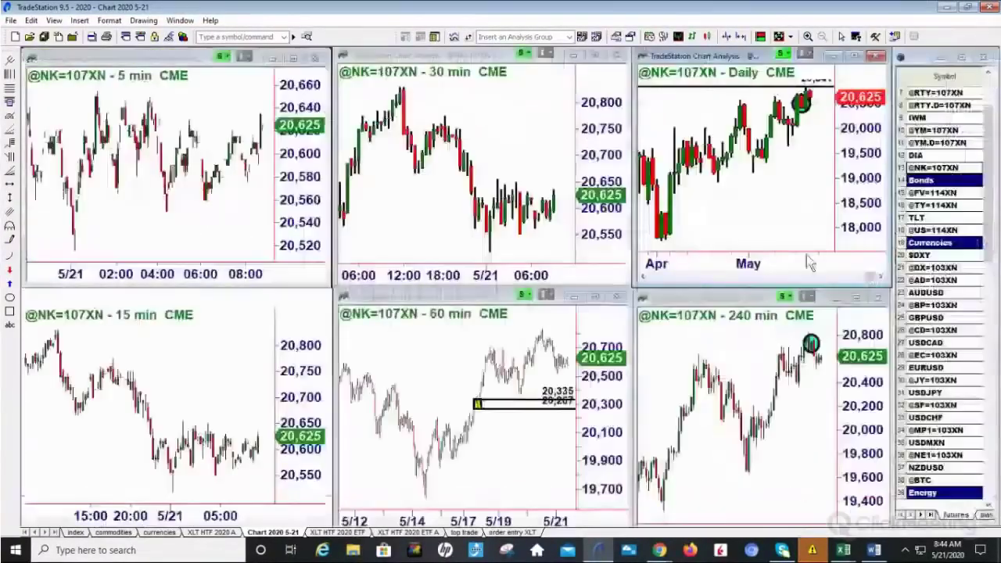
left_click(856, 298)
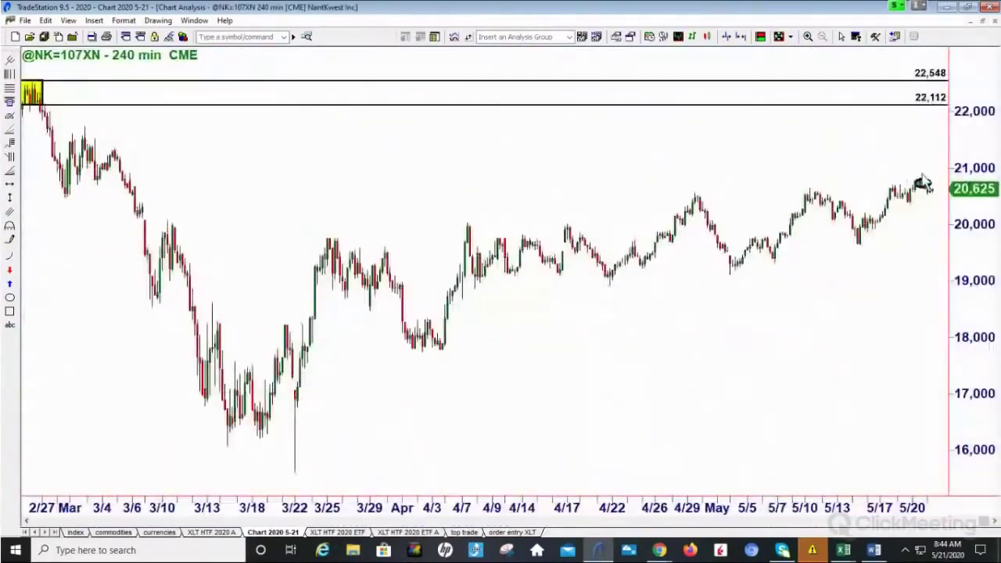
left_click(738, 38)
left_click(737, 37)
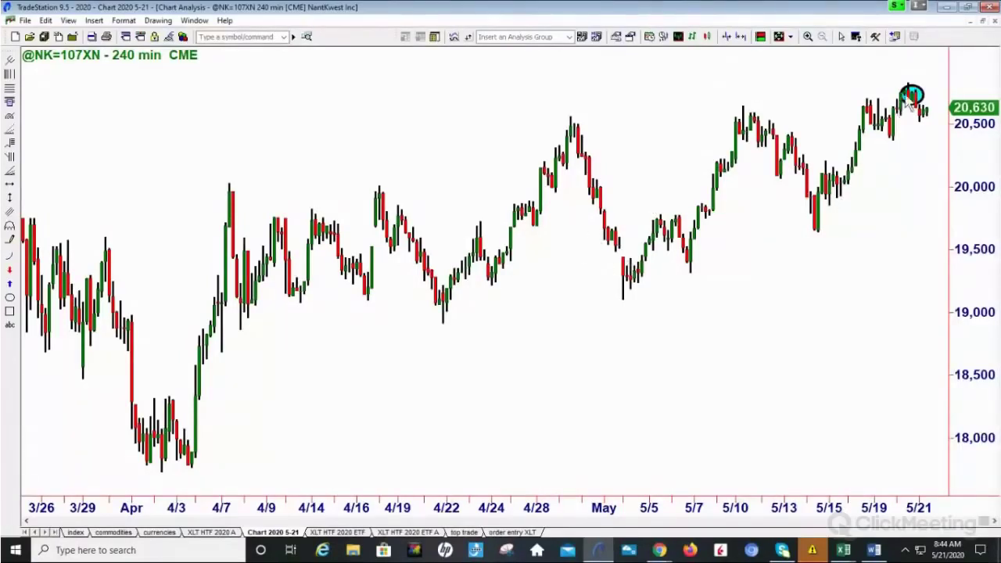
left_click(729, 46)
left_click(730, 47)
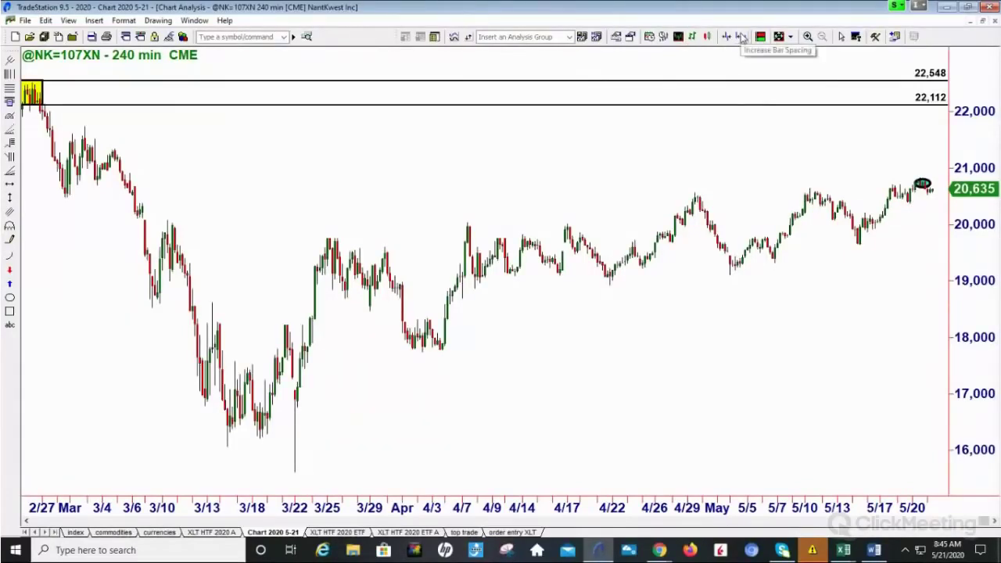
left_click(742, 37)
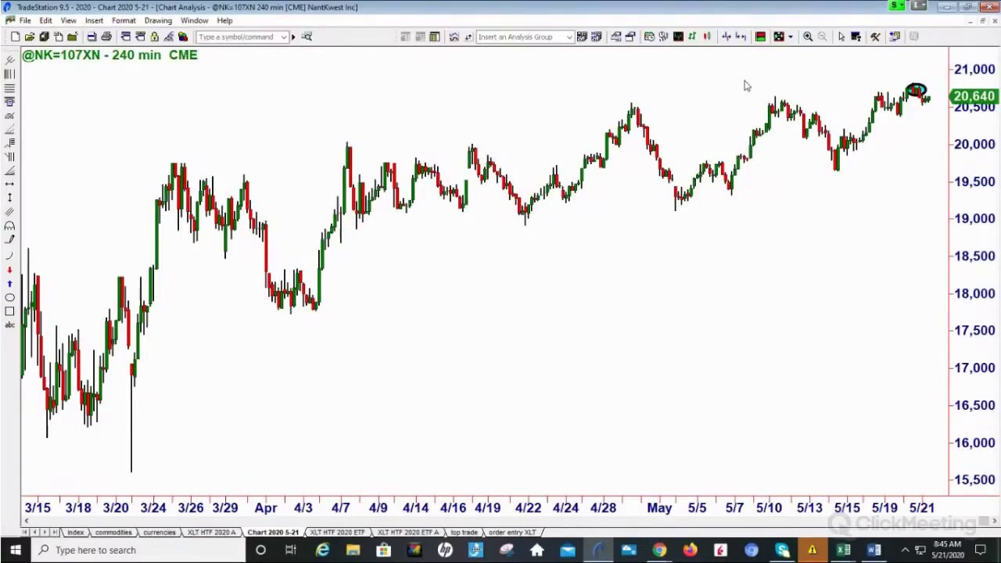
left_click(984, 22)
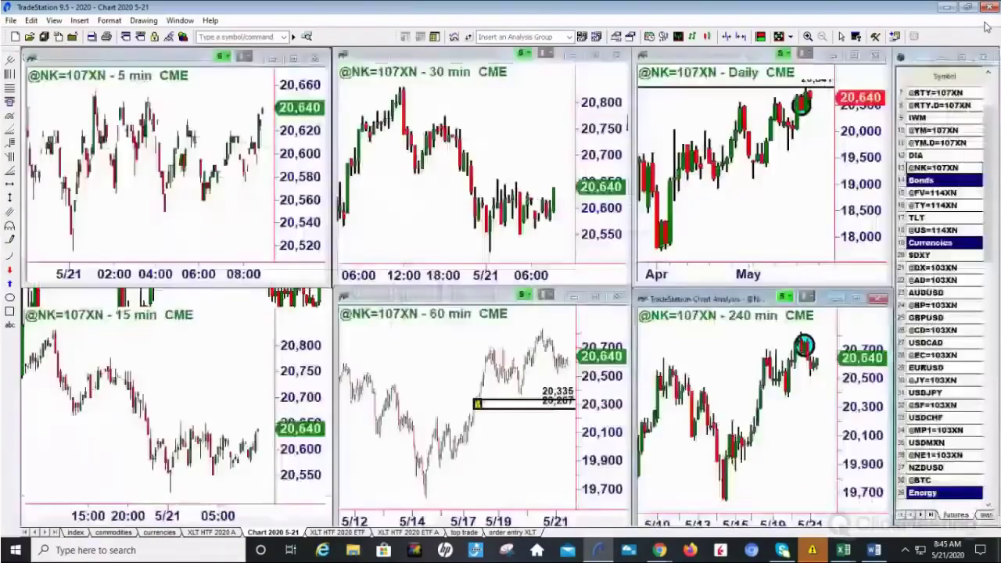
left_click(598, 298)
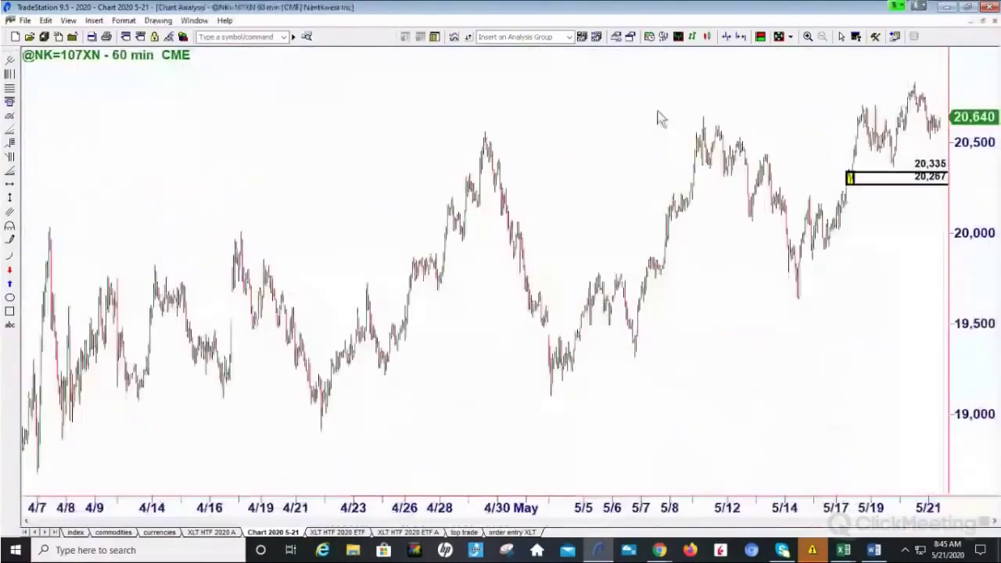
left_click(742, 37)
left_click(742, 36)
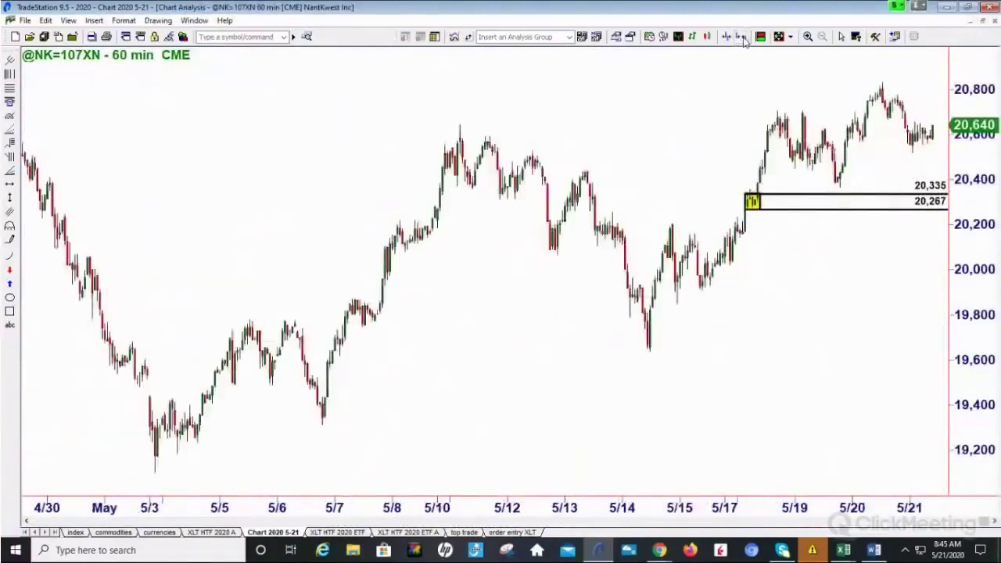
left_click(742, 37)
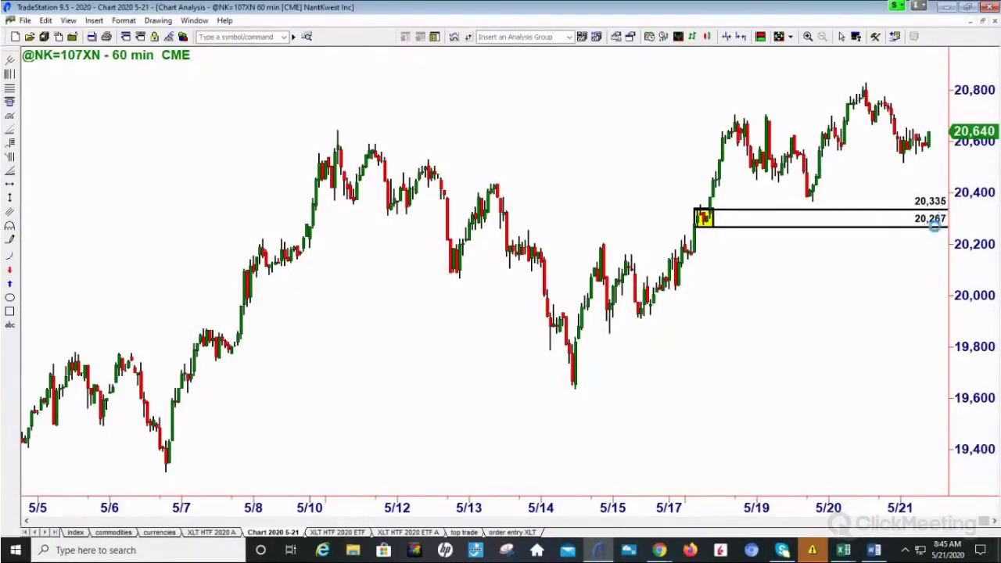
left_click(984, 25)
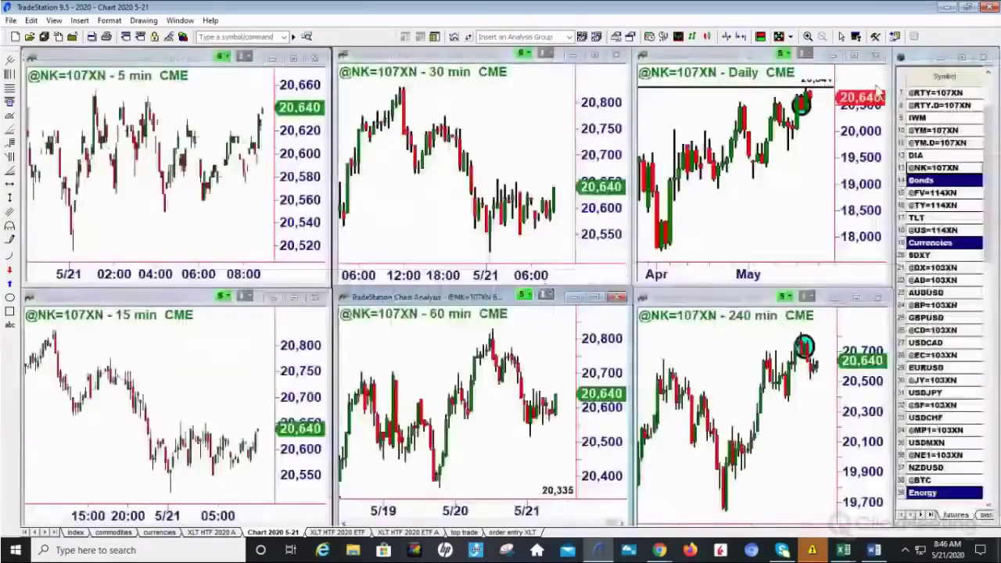
left_click(856, 299)
left_click(742, 37)
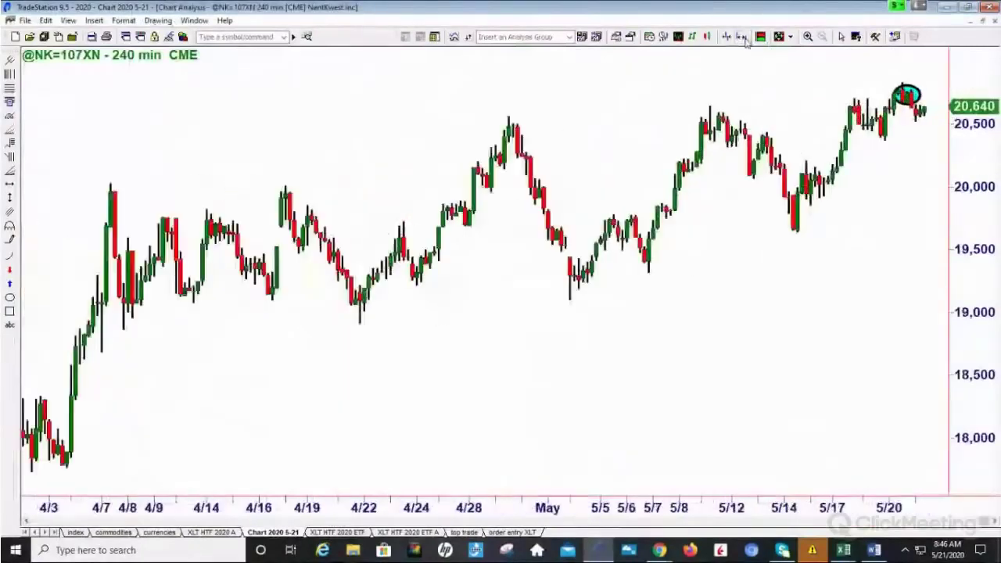
left_click(742, 38)
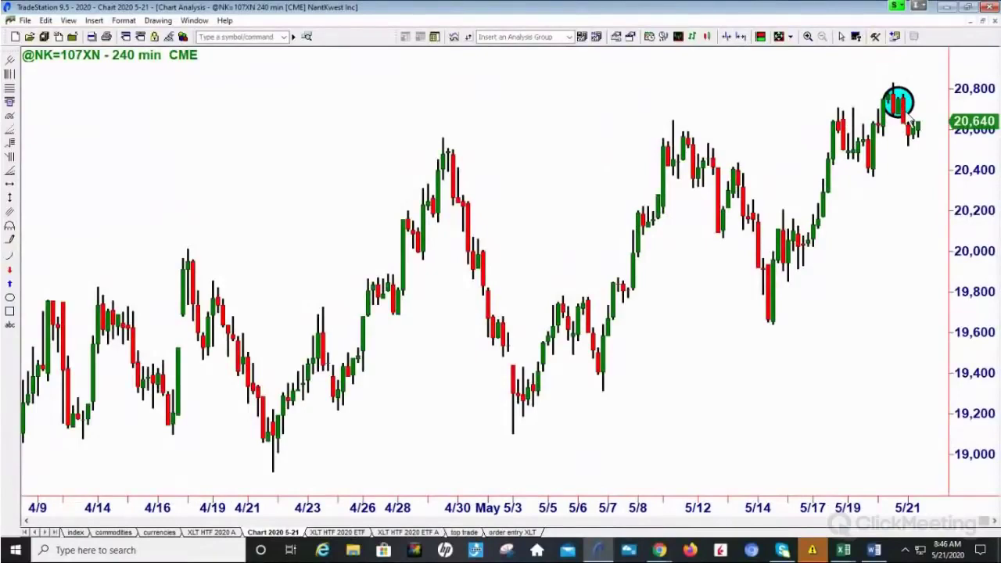
scroll(910, 112, "down", 1)
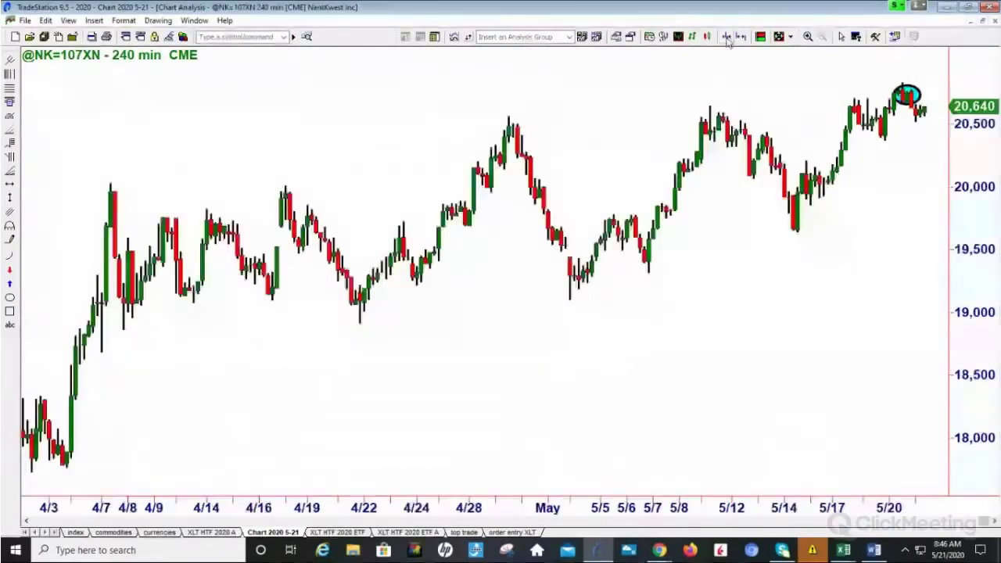
left_click(727, 37)
left_click(727, 36)
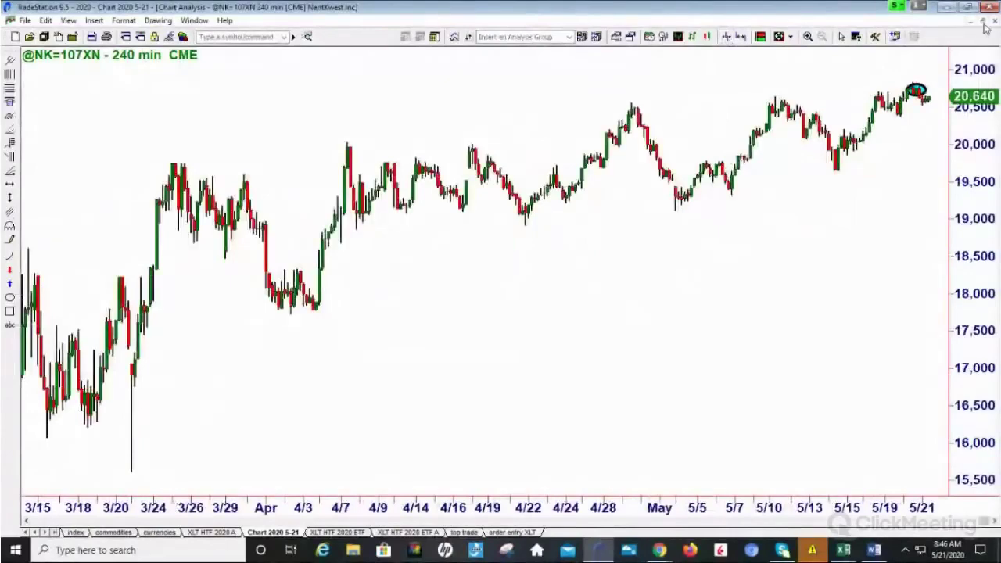
left_click(983, 21)
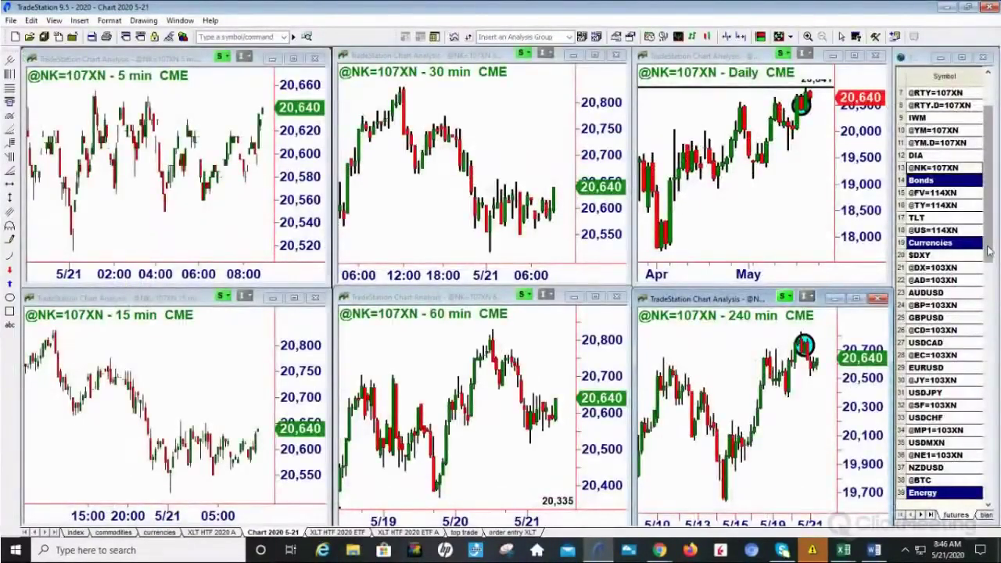
left_click_drag(987, 249, 995, 371)
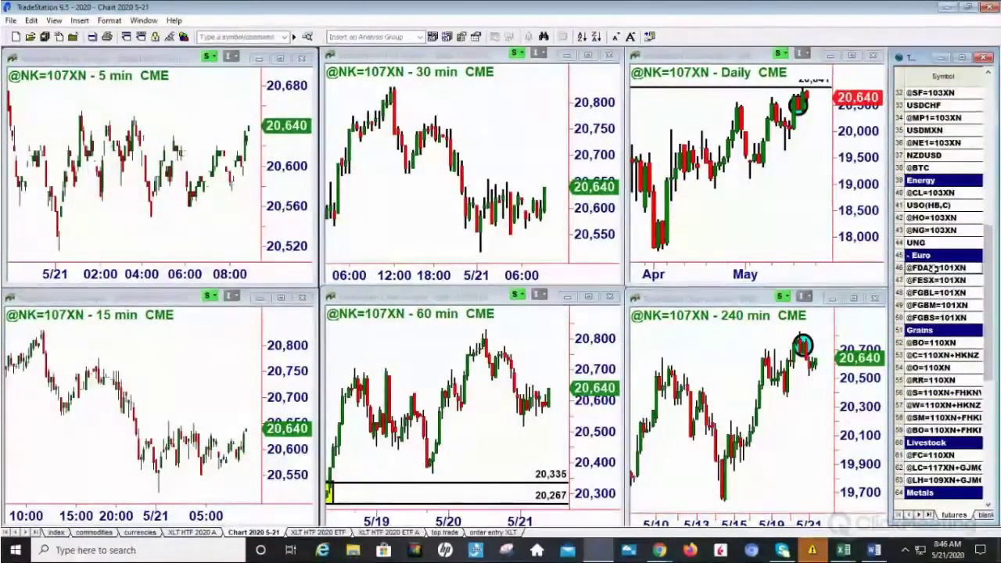
left_click(935, 268)
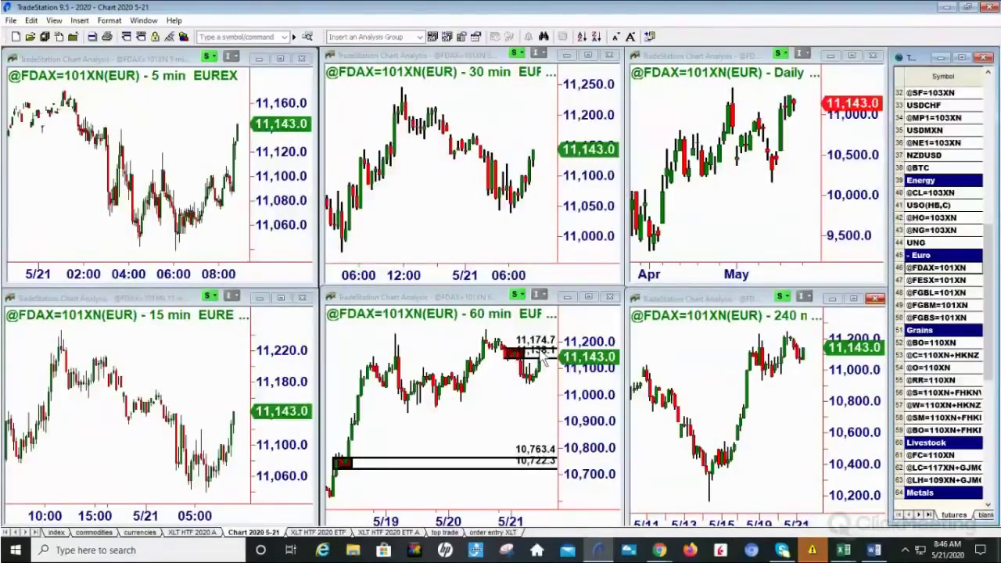
left_click(853, 56)
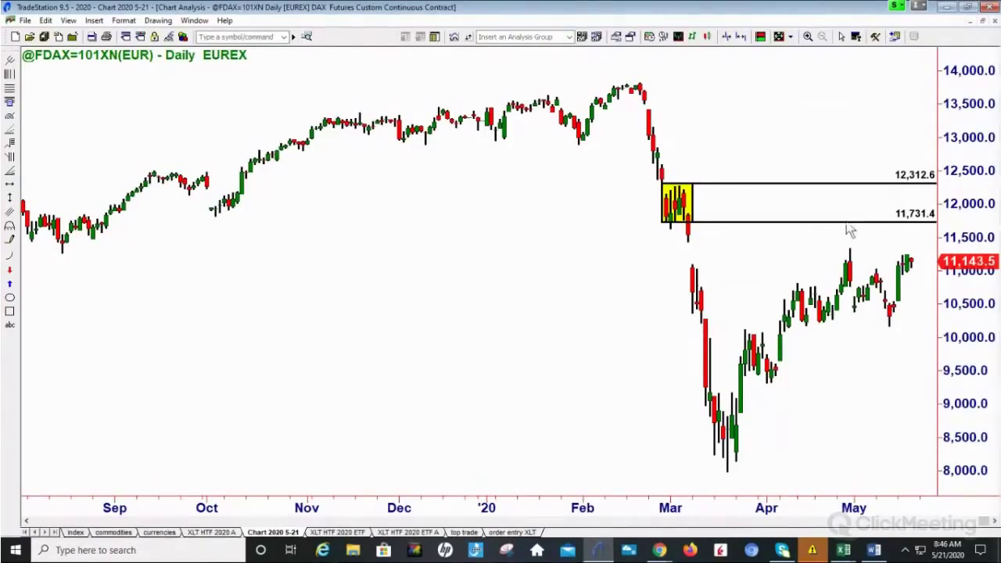
left_click(983, 20)
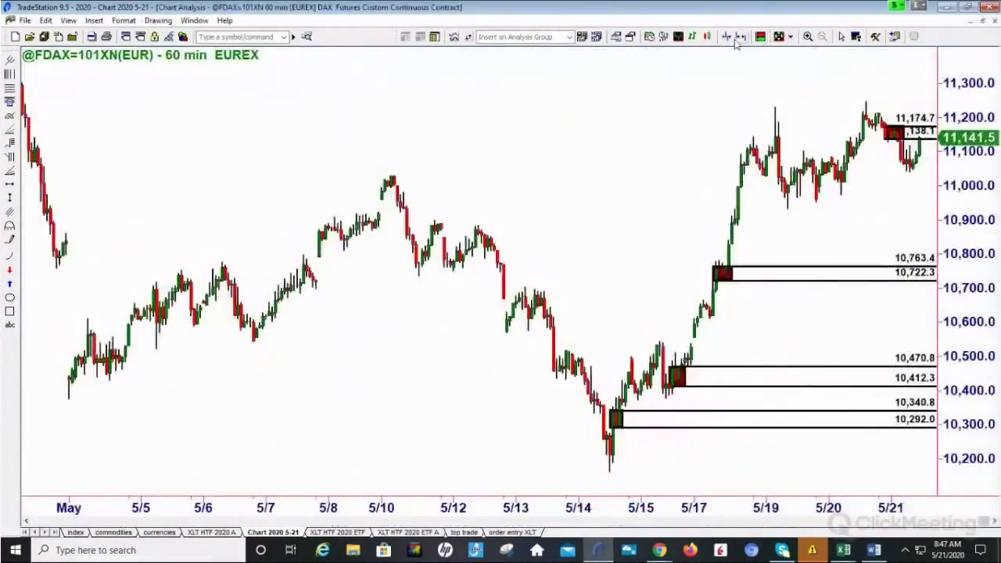
left_click(742, 37)
left_click(742, 37)
left_click(743, 36)
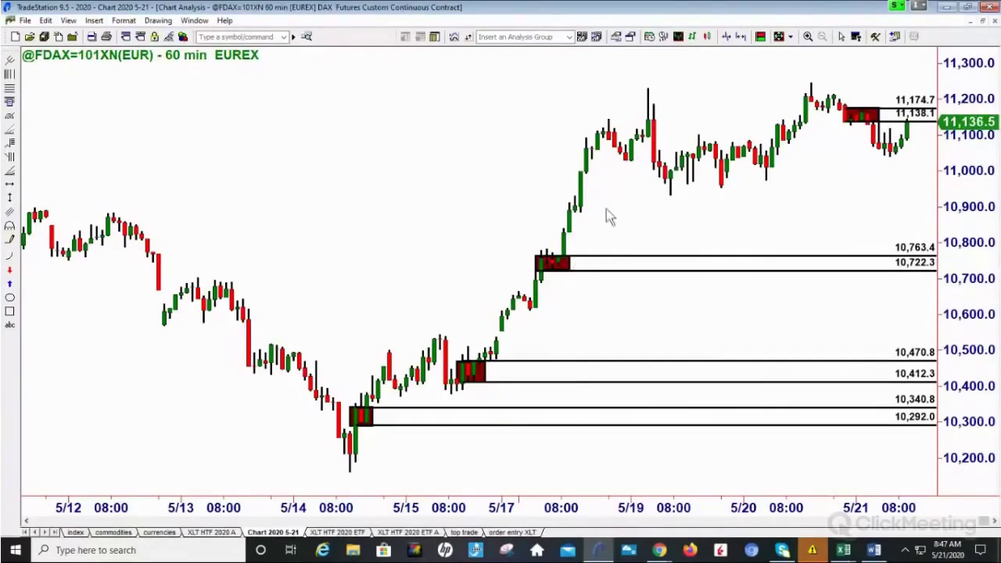
left_click(982, 26)
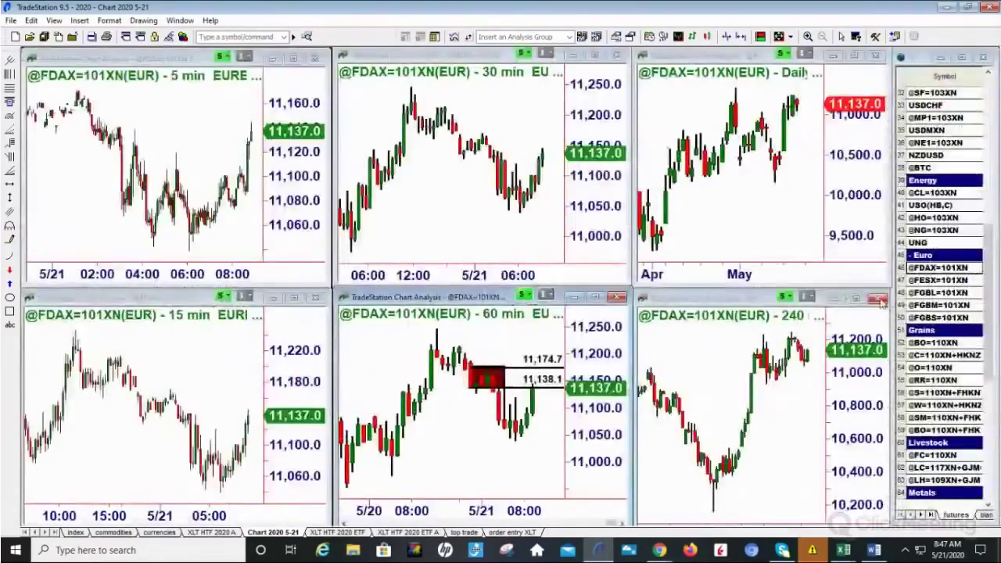
left_click(857, 299)
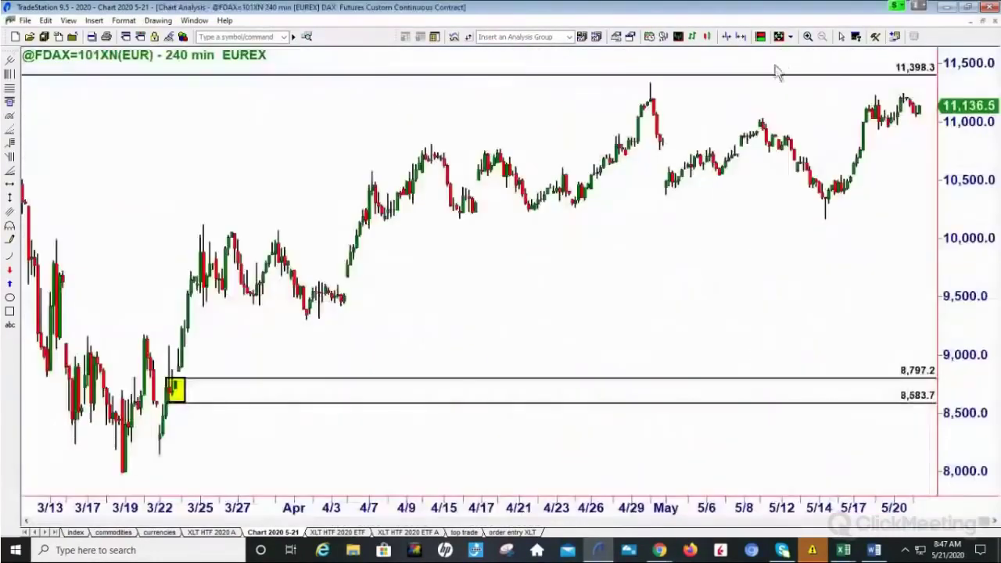
left_click(728, 37)
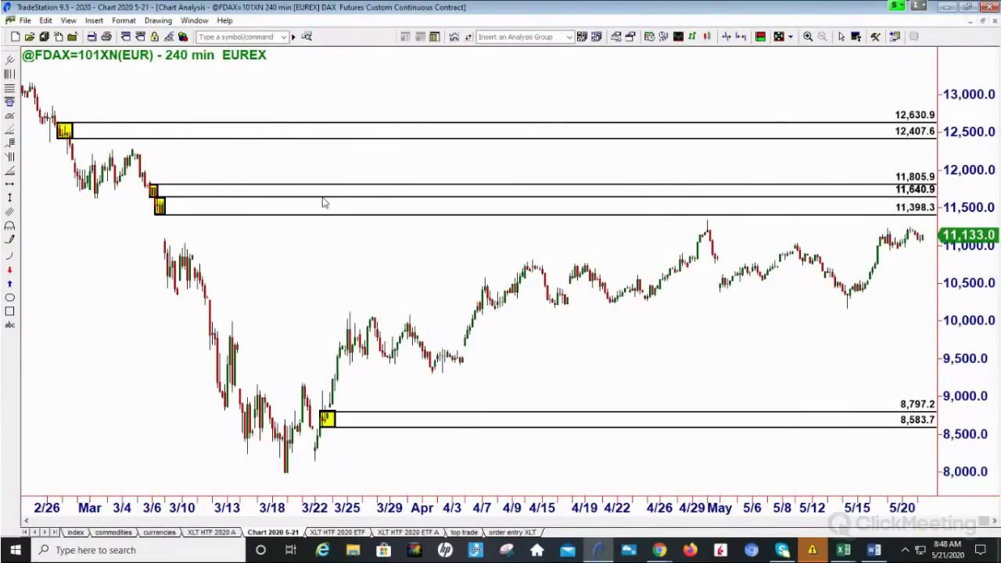
left_click(984, 23)
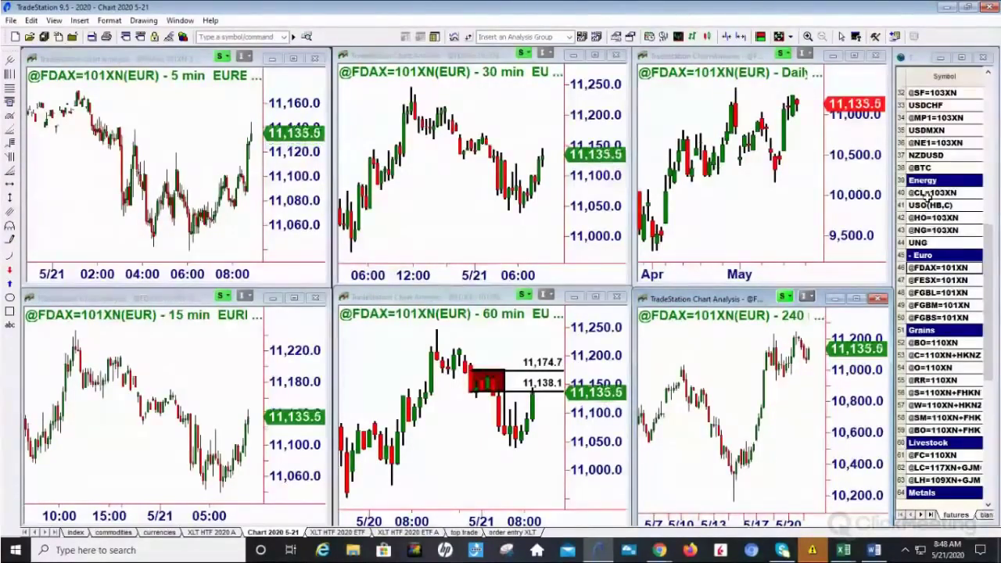
scroll(927, 195, "down", 1)
scroll(929, 195, "up", 3)
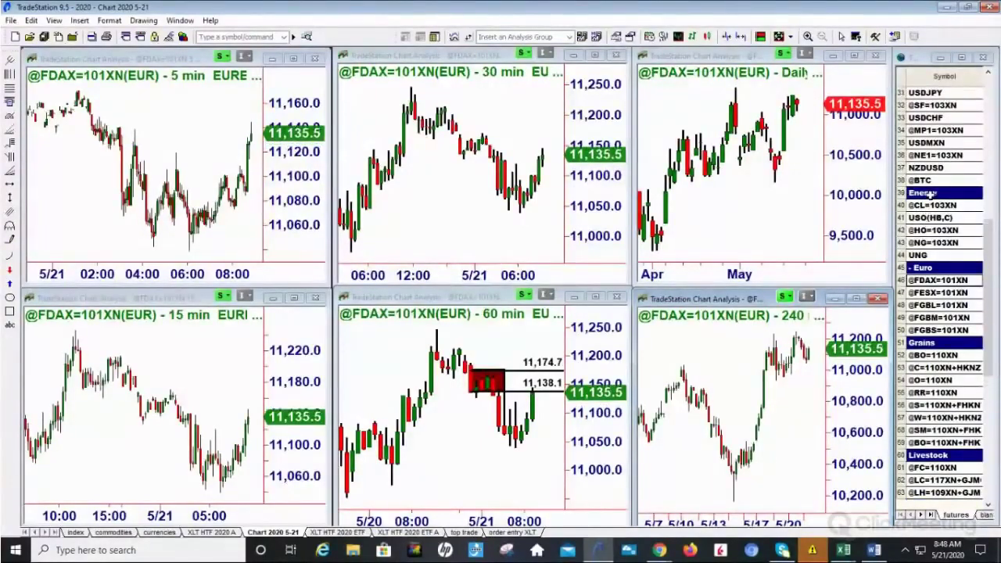
scroll(926, 149, "up", 2)
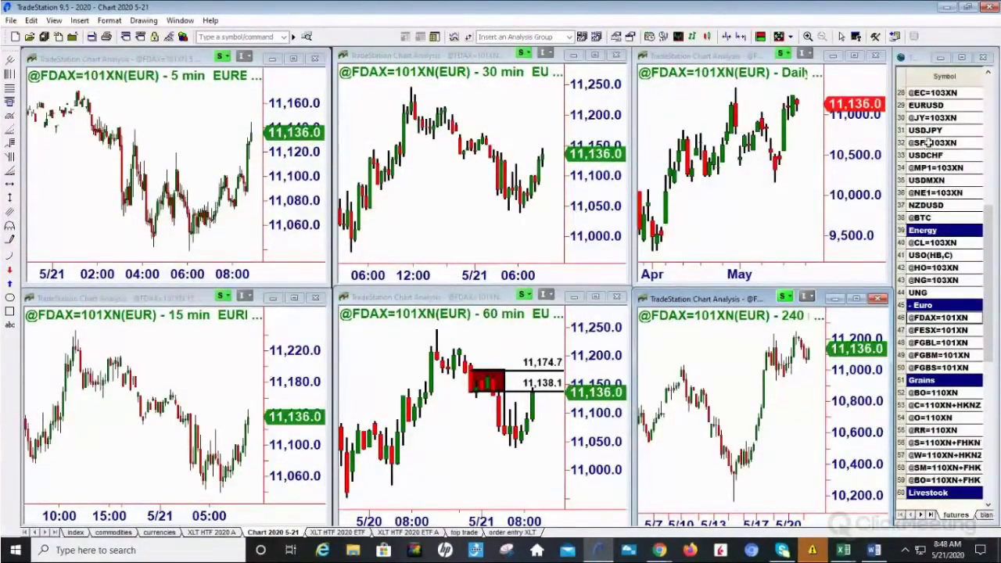
scroll(926, 144, "up", 2)
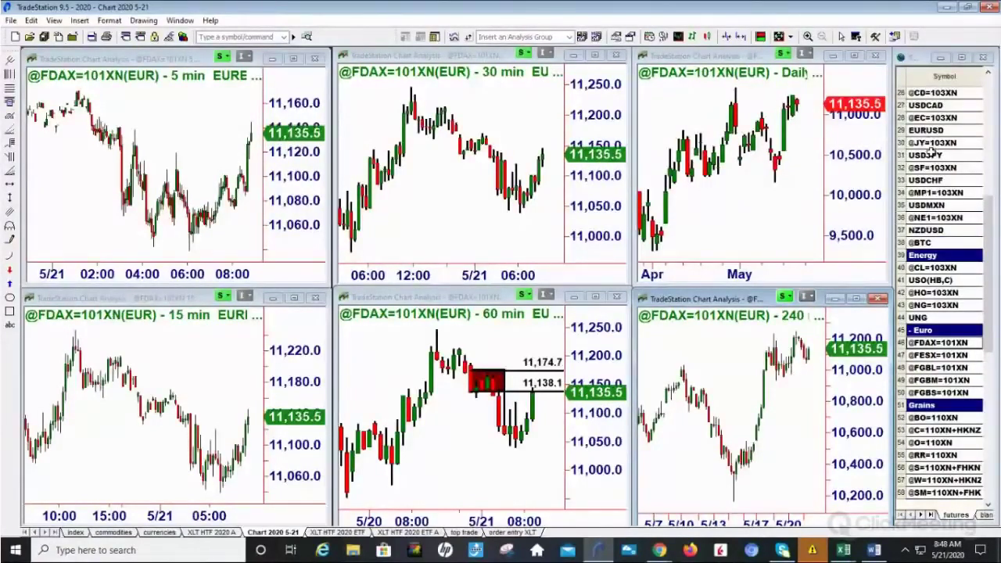
scroll(931, 150, "up", 2)
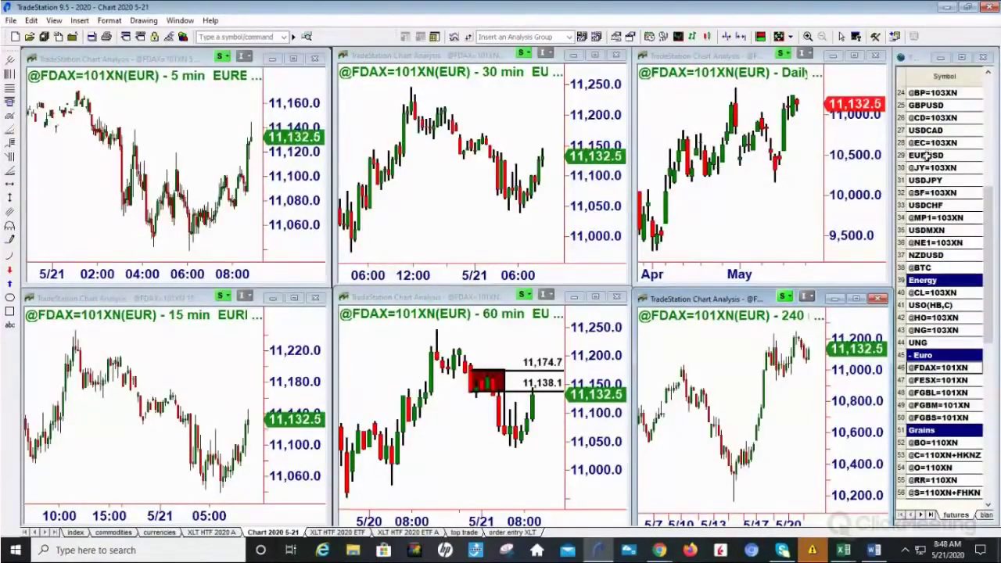
scroll(931, 166, "up", 6)
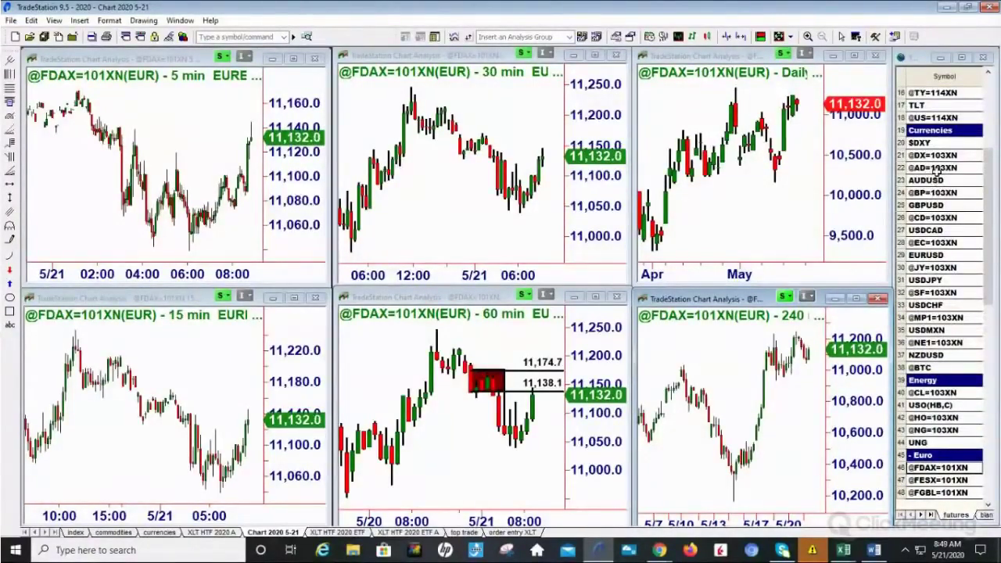
scroll(935, 176, "up", 1)
scroll(936, 171, "up", 1)
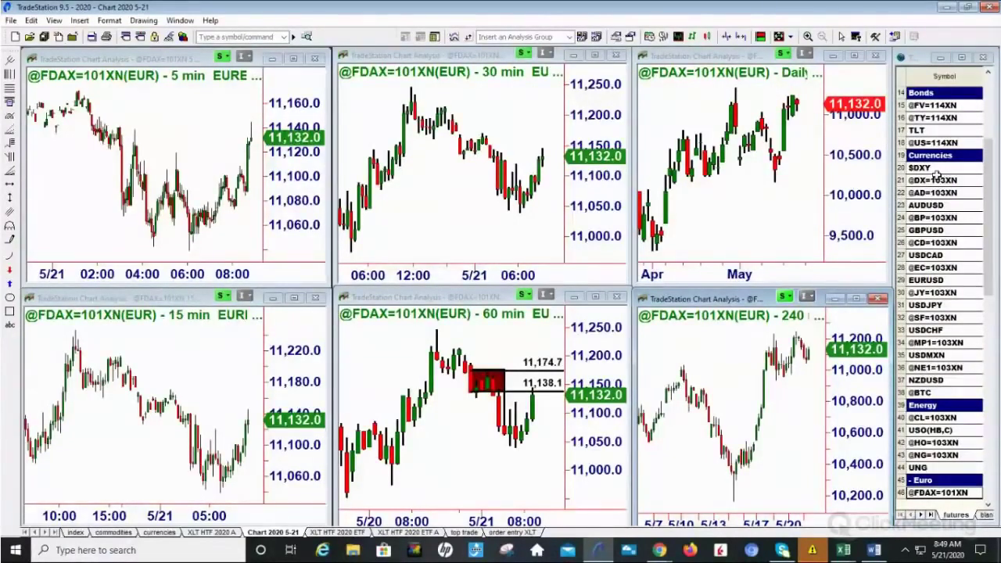
scroll(936, 174, "up", 6)
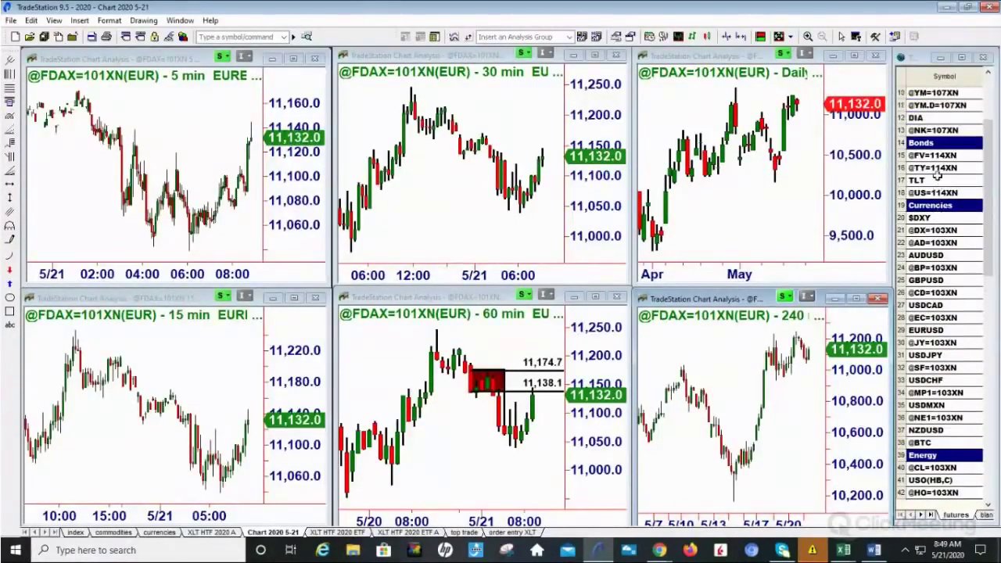
scroll(936, 174, "up", 1)
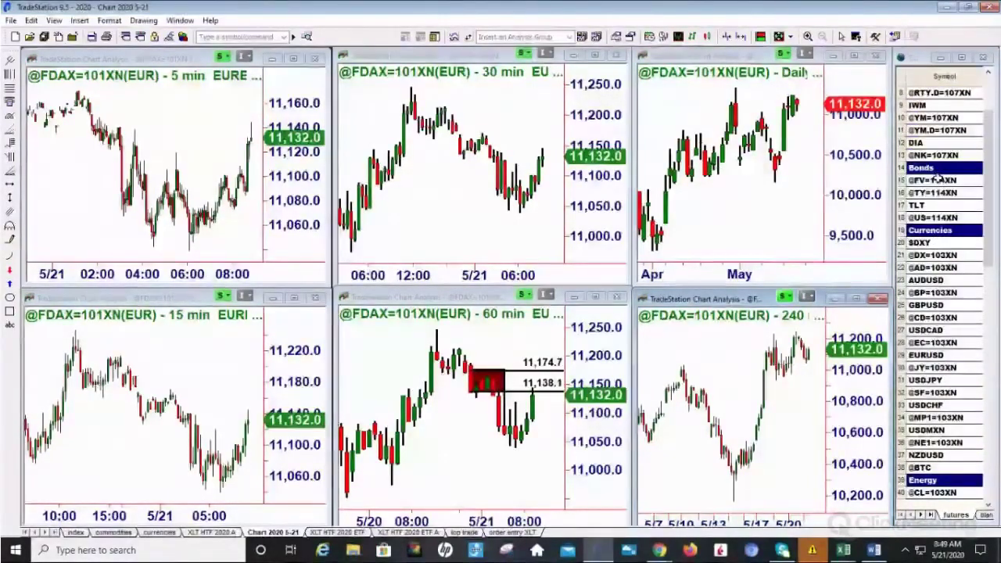
left_click(934, 191)
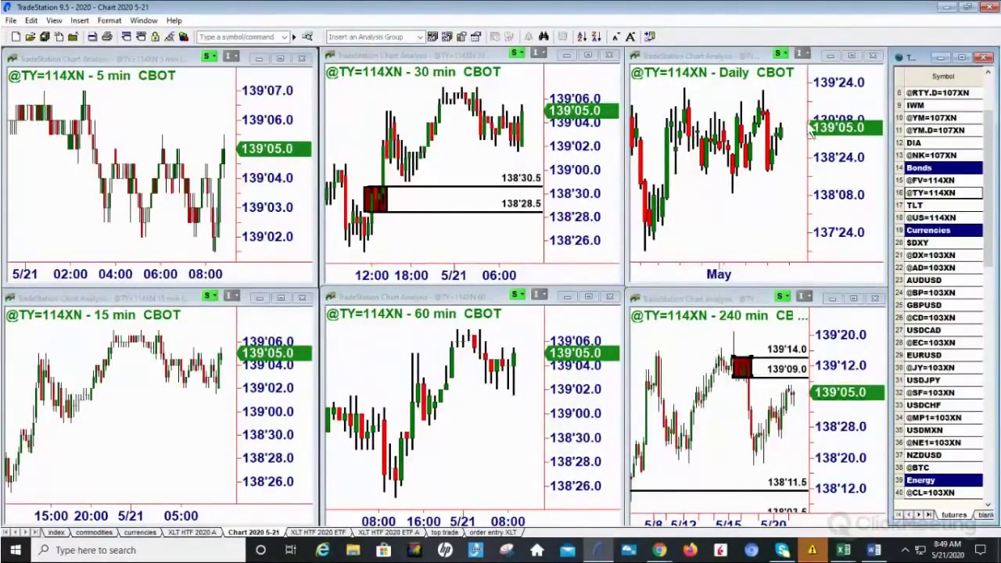
left_click(854, 58)
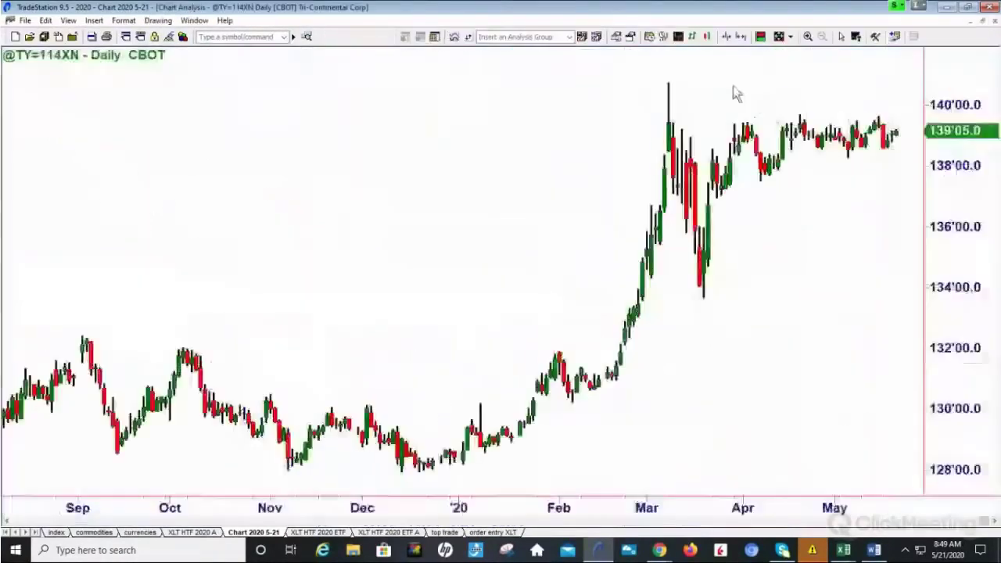
left_click(740, 37)
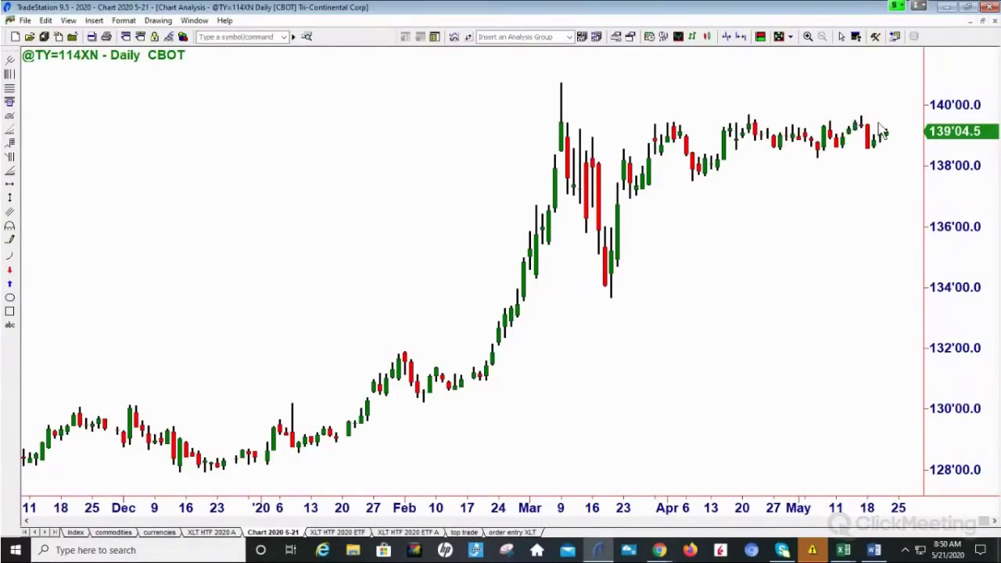
left_click(984, 22)
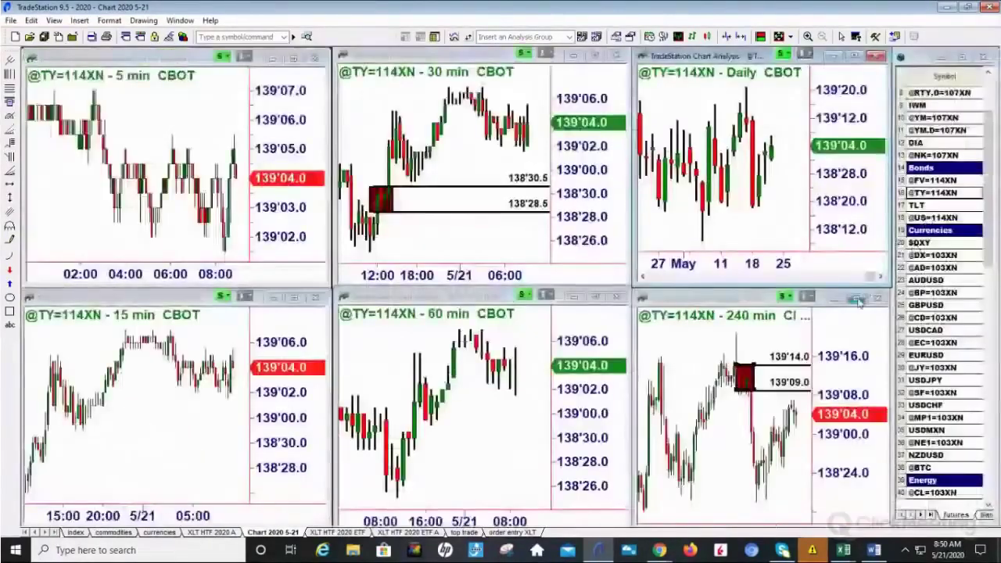
left_click(858, 303)
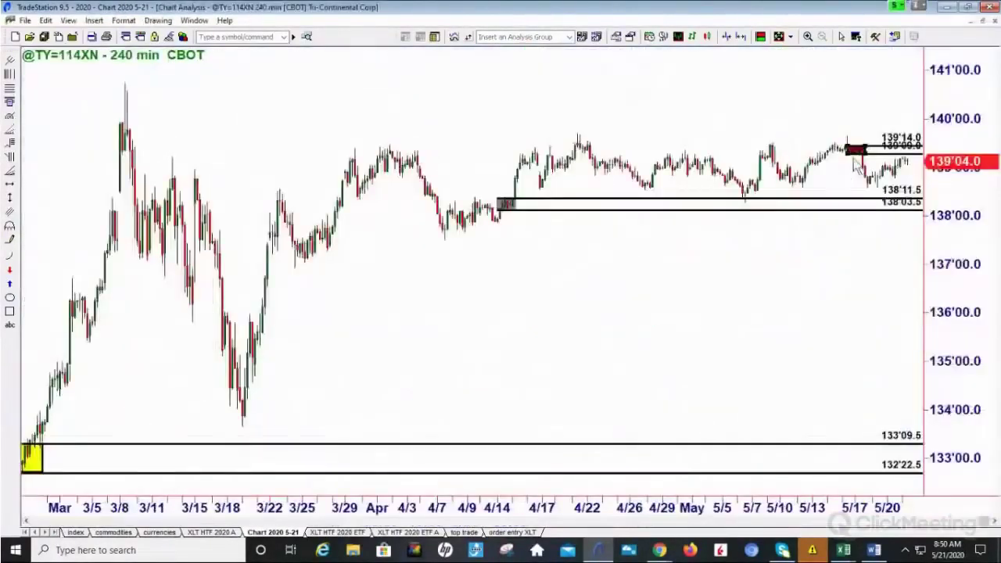
left_click(741, 37)
left_click(740, 37)
left_click(740, 38)
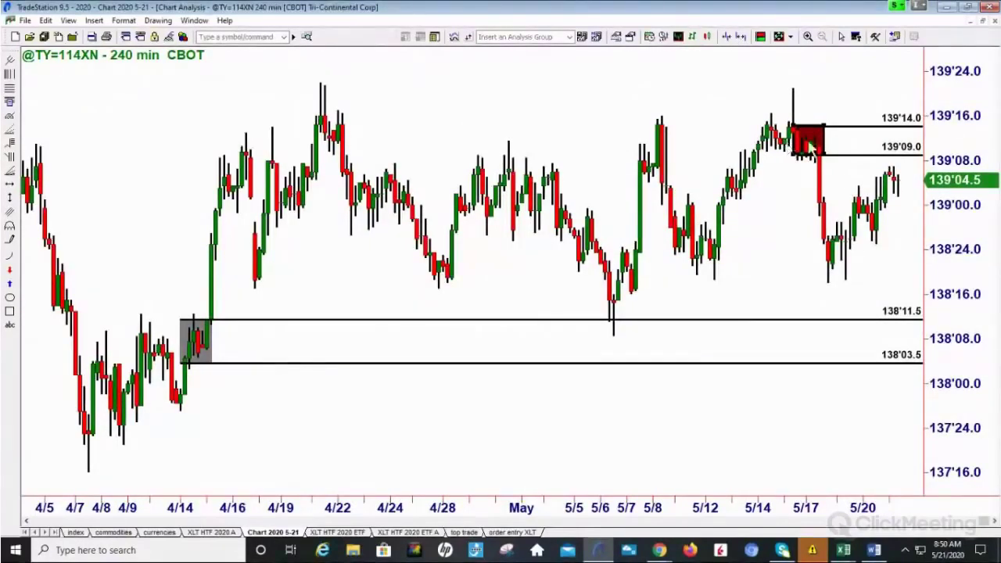
left_click(983, 25)
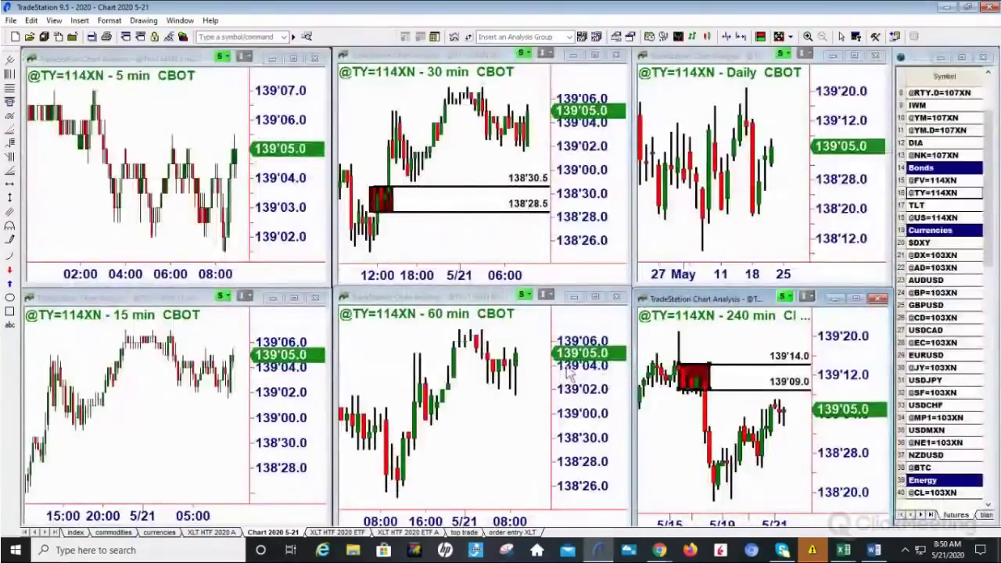
left_click(602, 304)
left_click(601, 302)
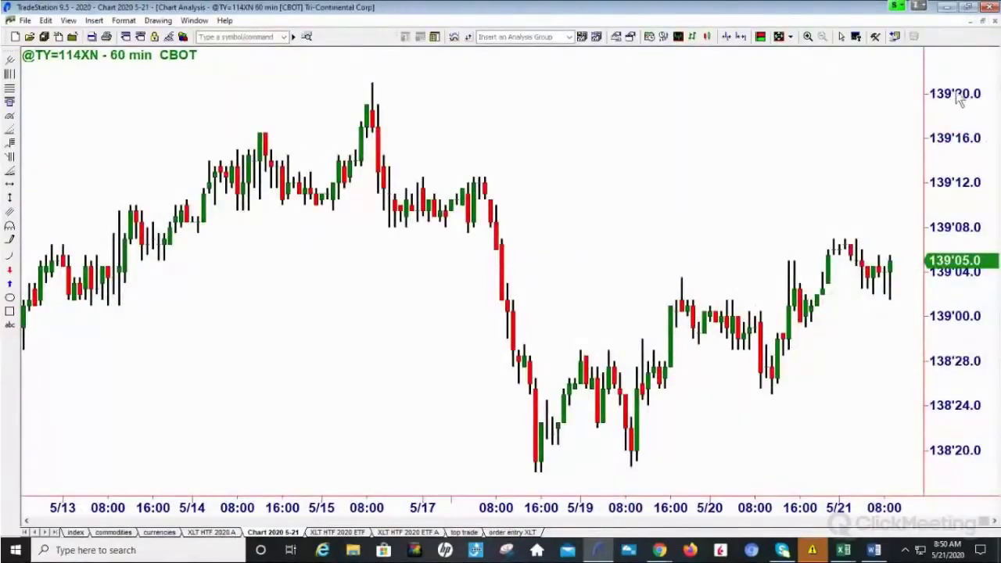
left_click(984, 21)
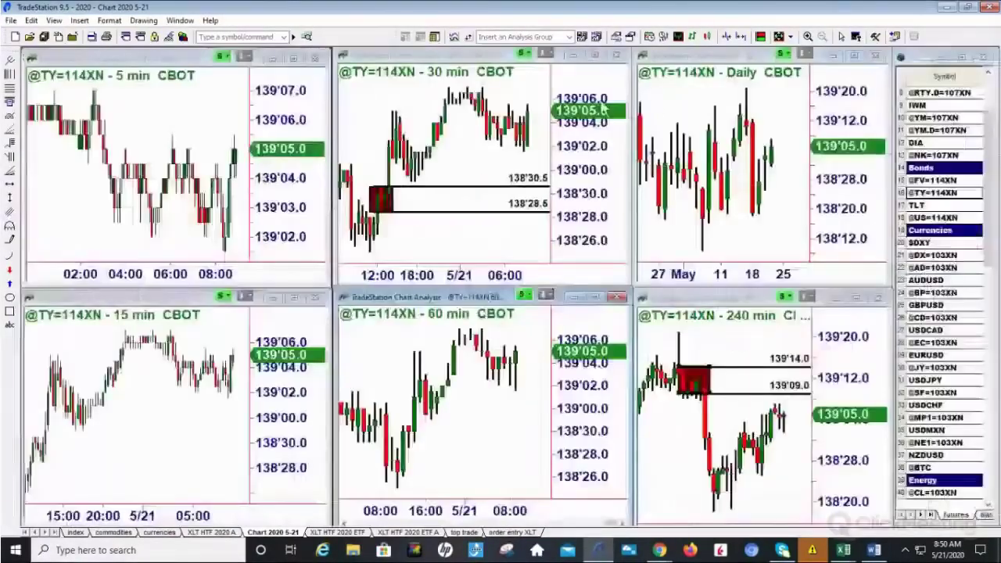
left_click(594, 55)
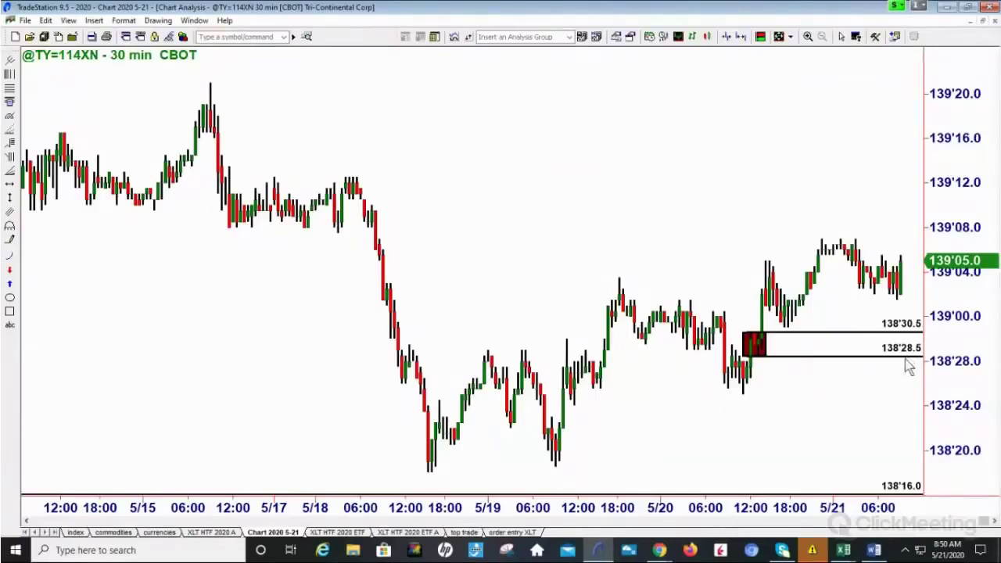
left_click(979, 22)
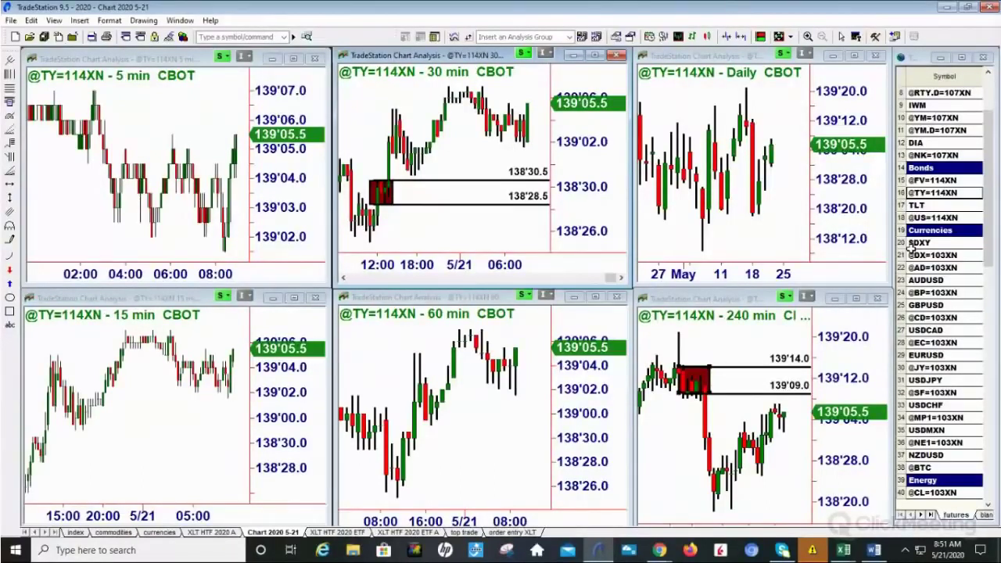
Load TLT into the linked charts and inspect the 169.68–170.84 supply zone on its enlarged 240-minute chart with widened bars
left_click(917, 205)
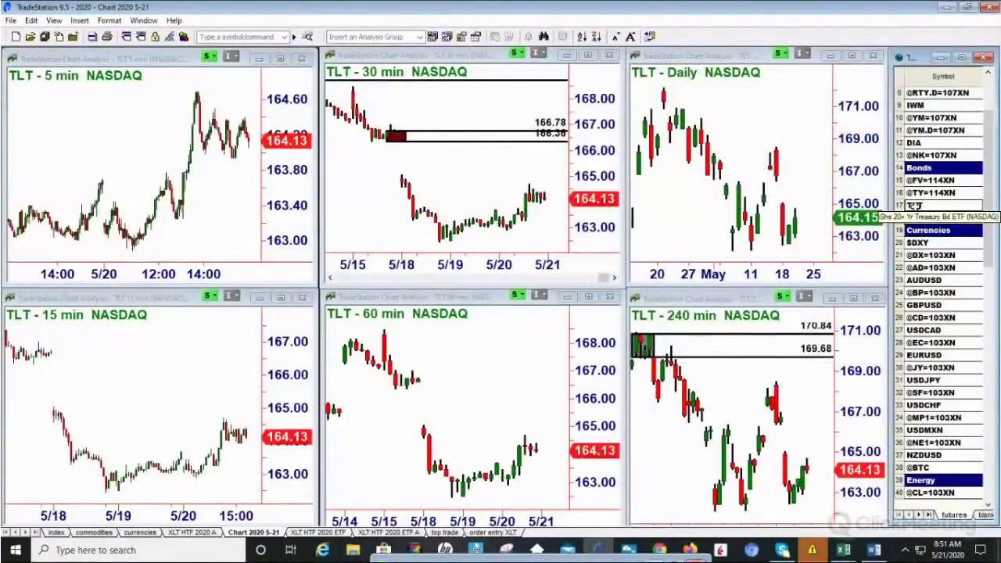
left_click(589, 56)
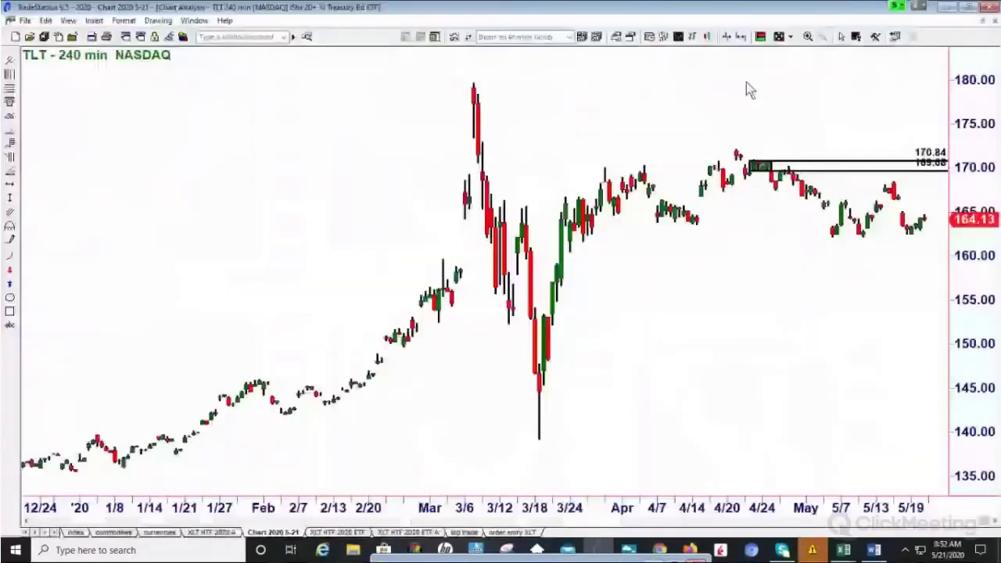
left_click(741, 37)
left_click(740, 36)
left_click(741, 37)
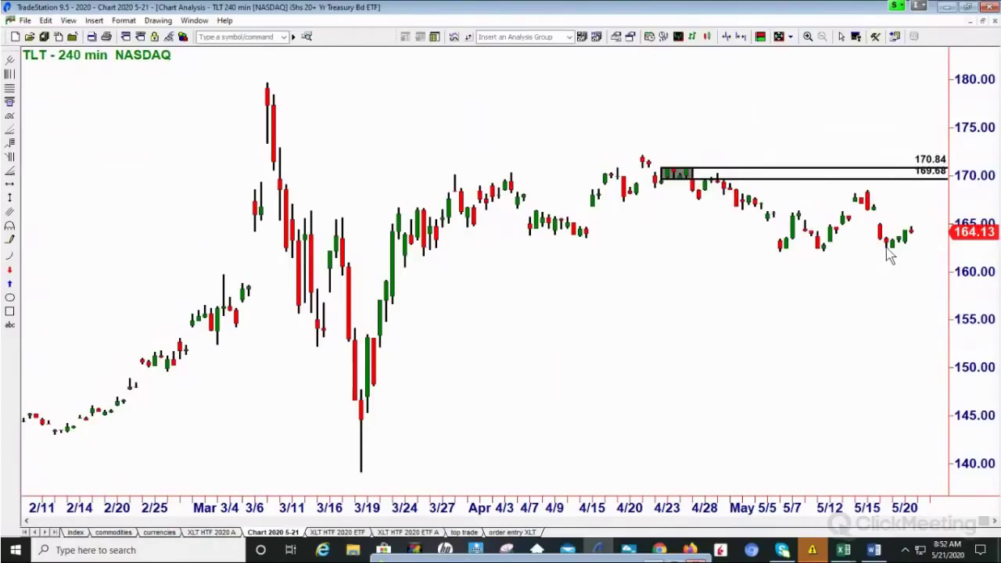
key("ctrl+F5")
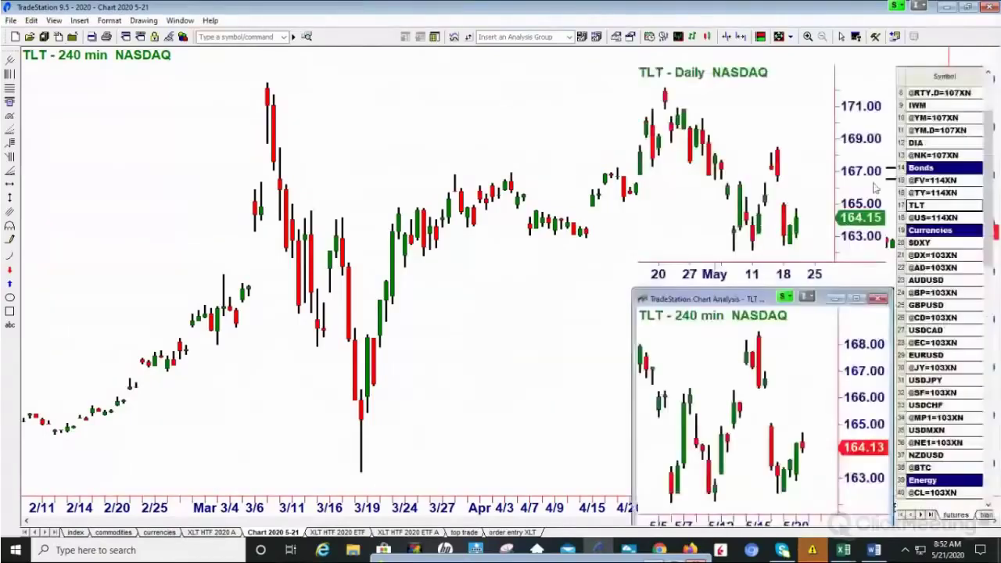
Inspect the 166.36–166.78 and 168.73–169.14 supply zones on the enlarged TLT 30-minute chart and return to the chart grid
left_click(595, 56)
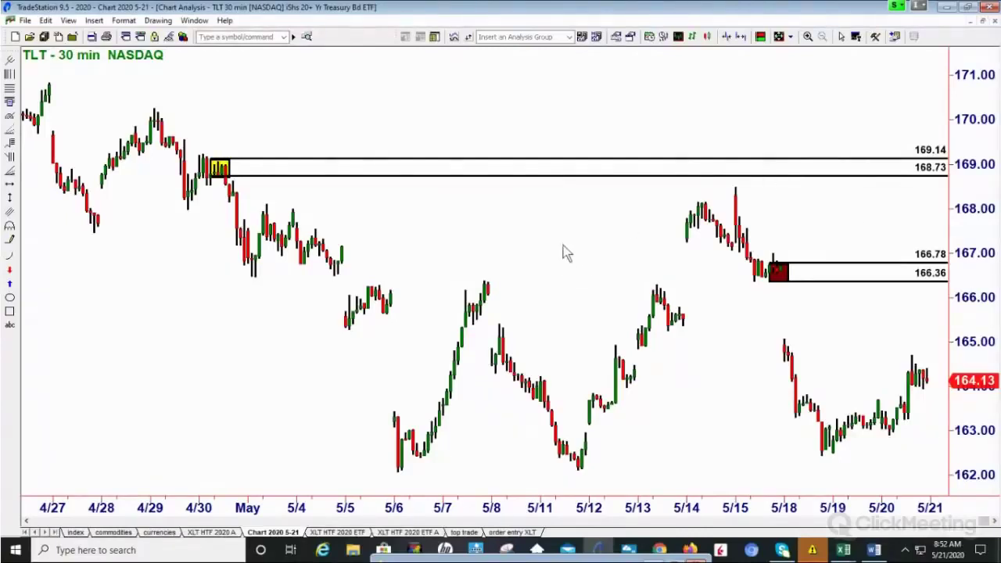
left_click(983, 21)
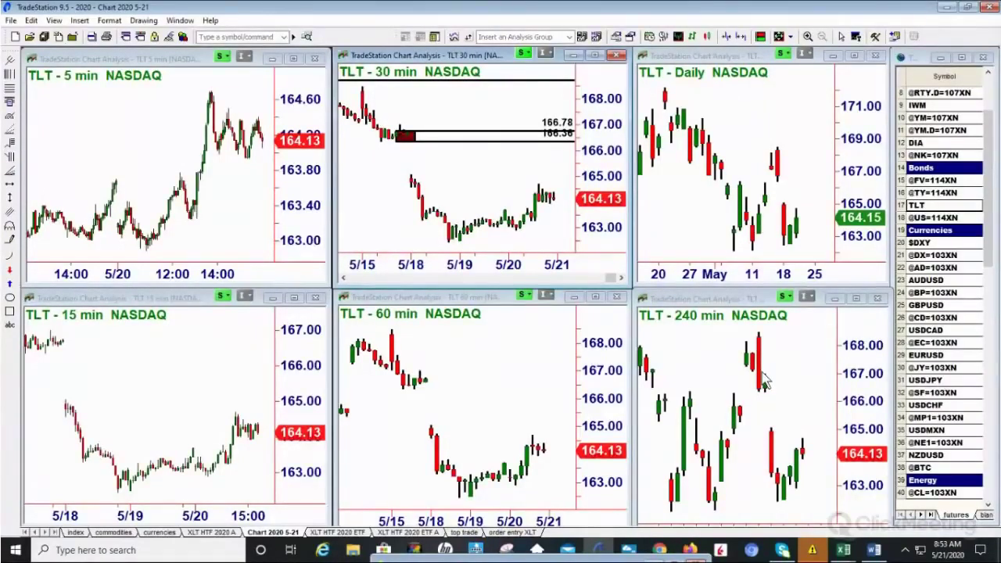
Load $DXY into the linked charts and compress the bars on its enlarged 60-minute chart to review the zones between 94.84 and 100.97
left_click(928, 246)
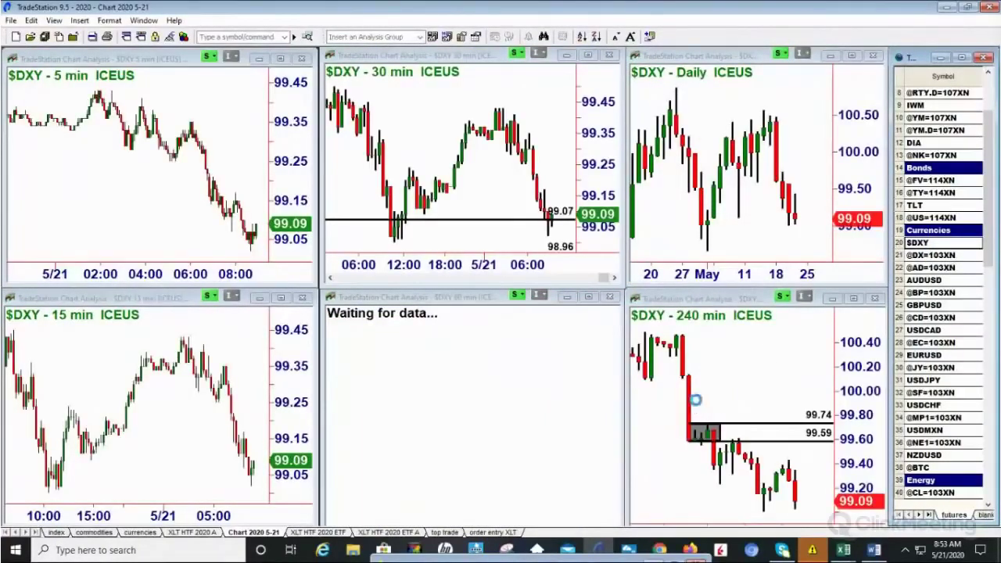
left_click(588, 297)
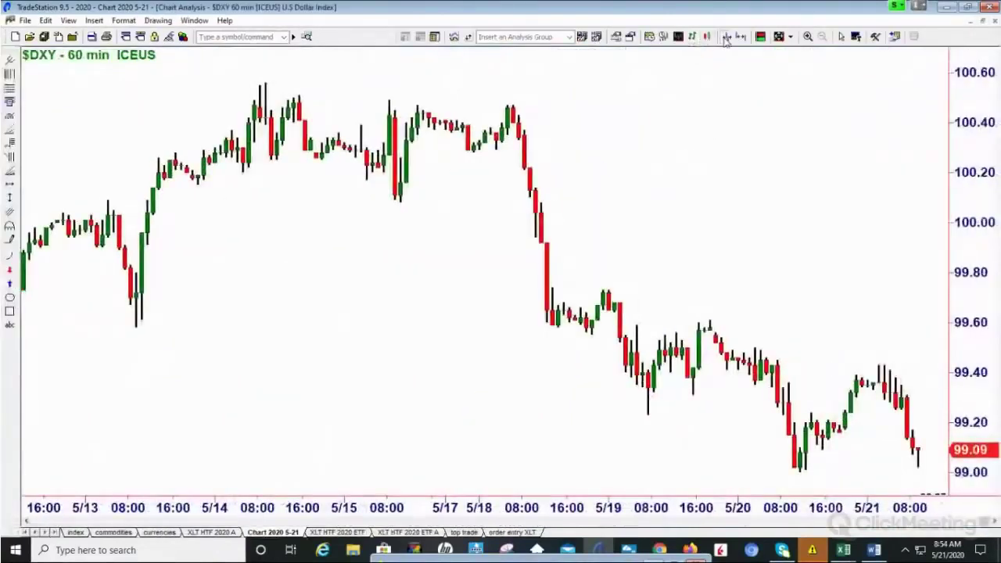
left_click(726, 37)
left_click(726, 38)
left_click(726, 37)
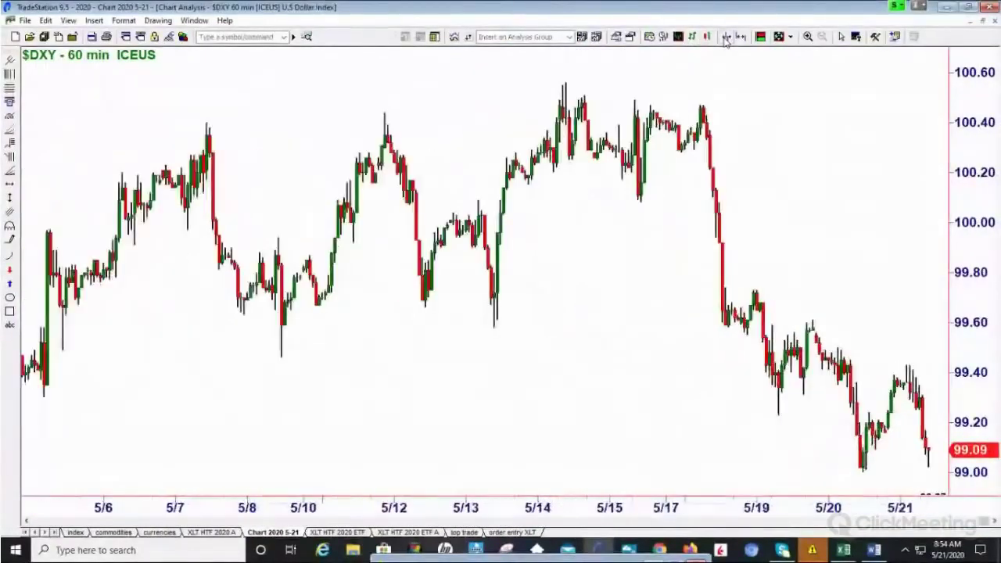
left_click(726, 38)
left_click(726, 38)
left_click(726, 38)
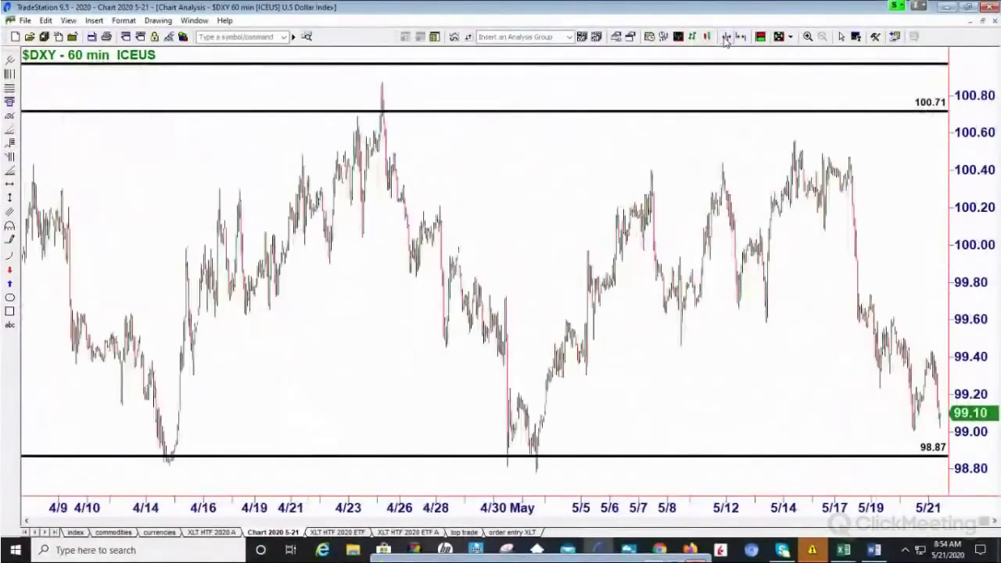
left_click(726, 37)
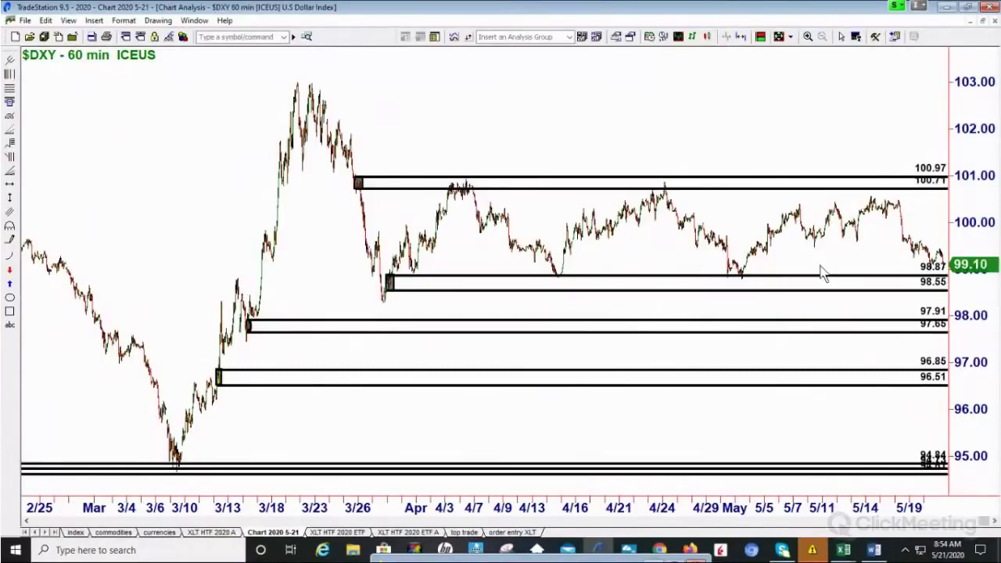
left_click(985, 22)
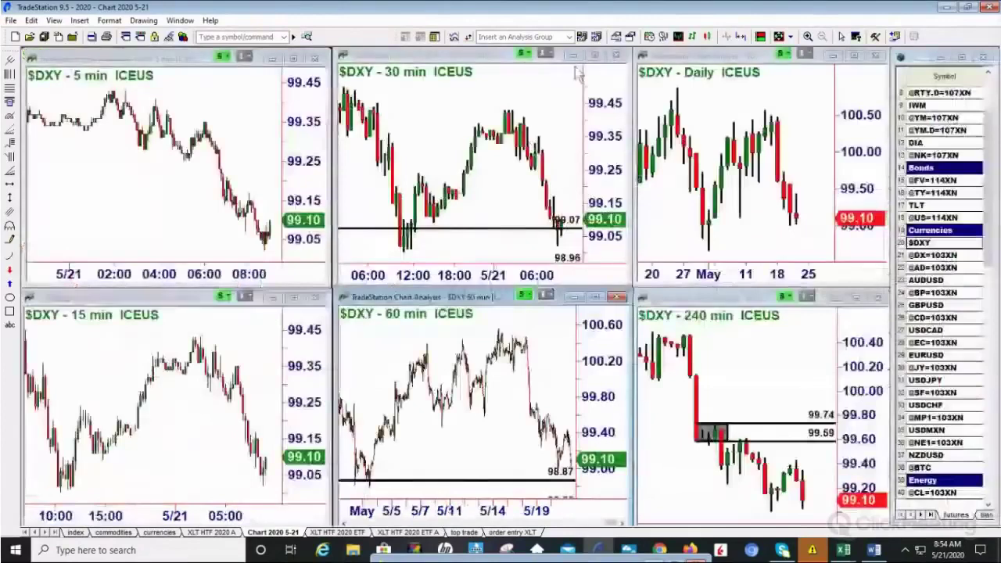
Trace the 98.96–99.07 demand zone on the enlarged $DXY 30-minute chart back to its early-May origin and return to the latest bars
left_click(586, 68)
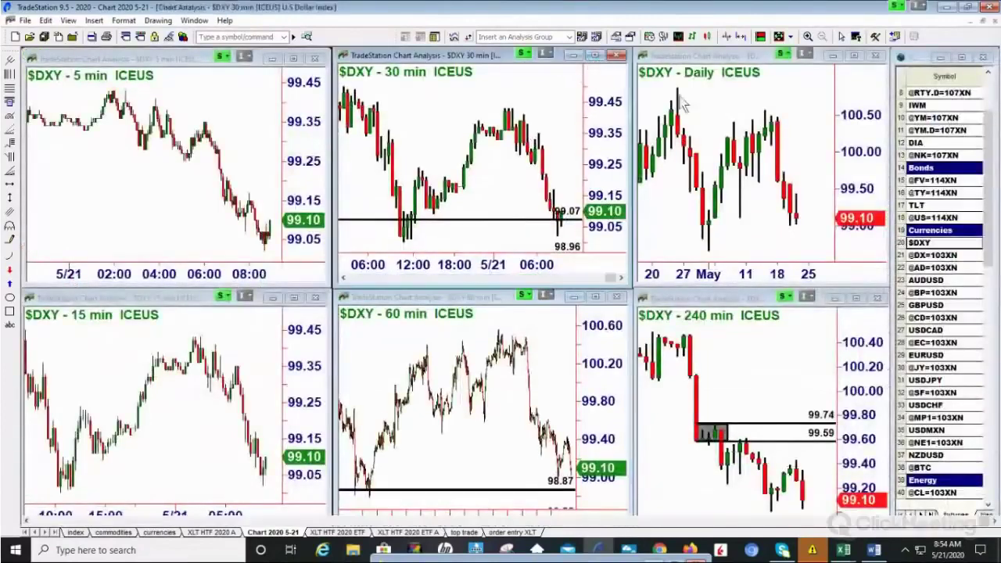
left_click(596, 56)
scroll(980, 526, "up", 2)
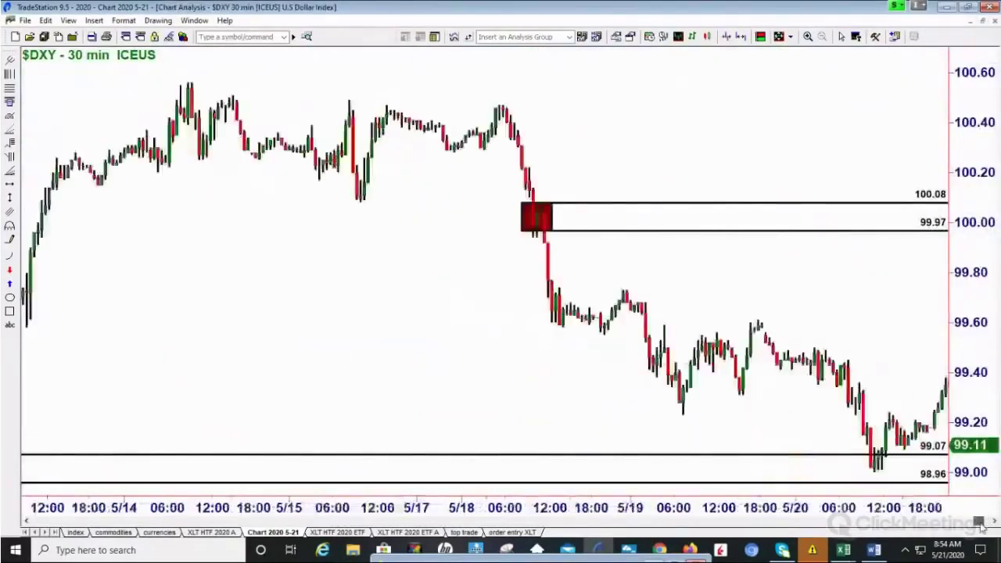
left_click_drag(981, 526, 962, 532)
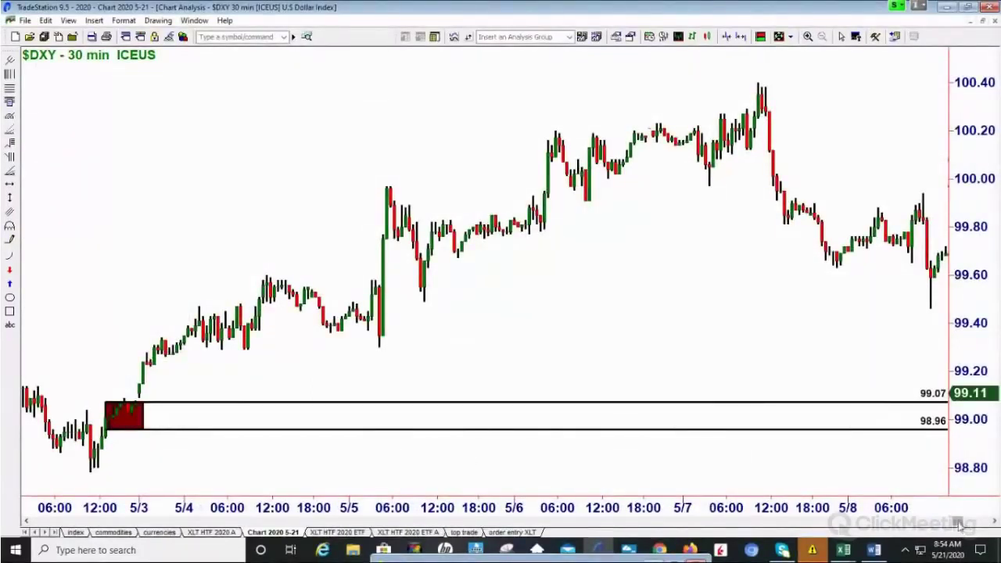
left_click_drag(959, 525, 987, 523)
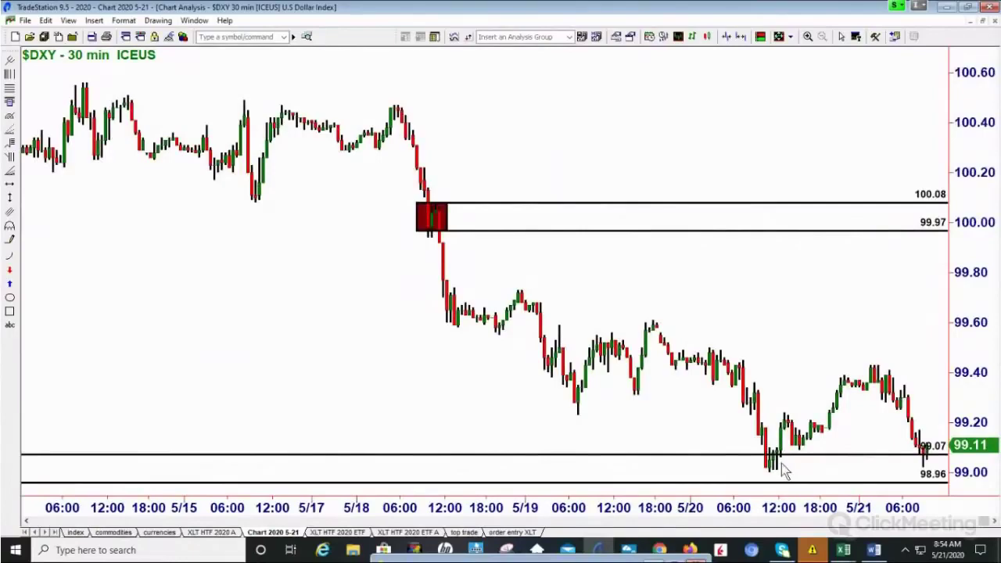
Compress the bars on the enlarged $DXY 240-minute chart to review the zones between 95.34 and 101.06, and return to the chart grid
double_click(833, 313)
double_click(833, 313)
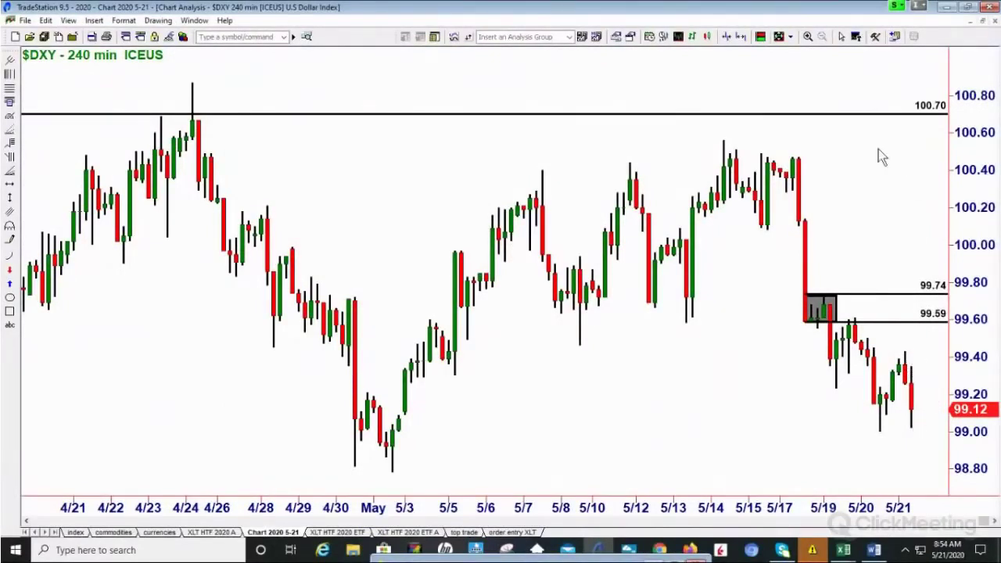
left_click(730, 39)
left_click(730, 41)
left_click(730, 41)
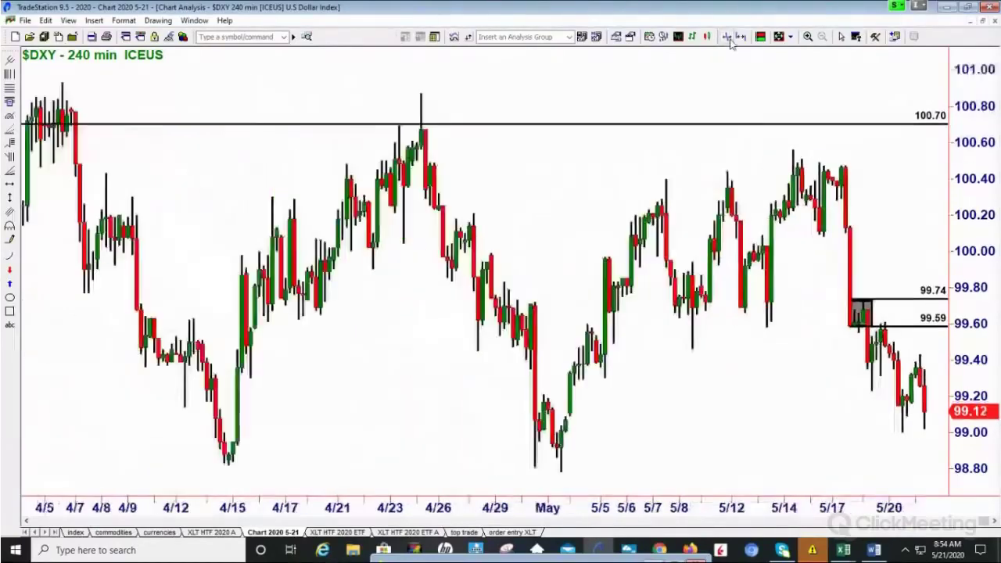
left_click(730, 42)
left_click(730, 41)
left_click(730, 41)
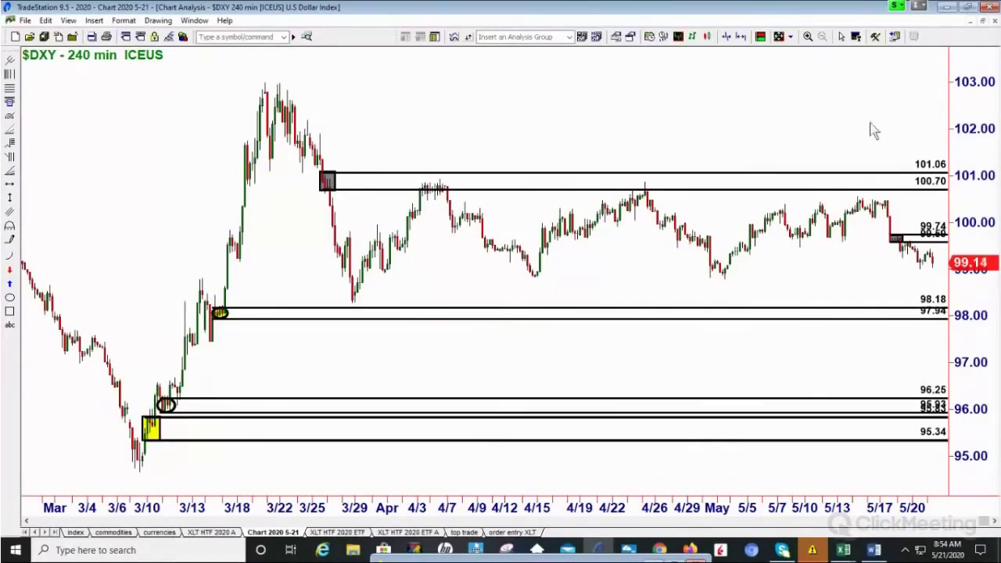
left_click(983, 22)
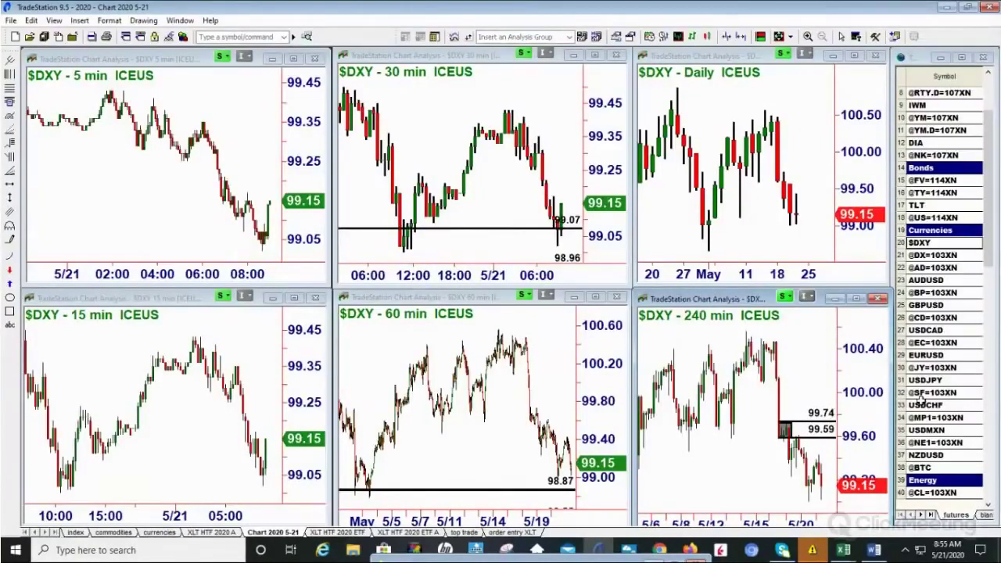
scroll(924, 399, "down", 3)
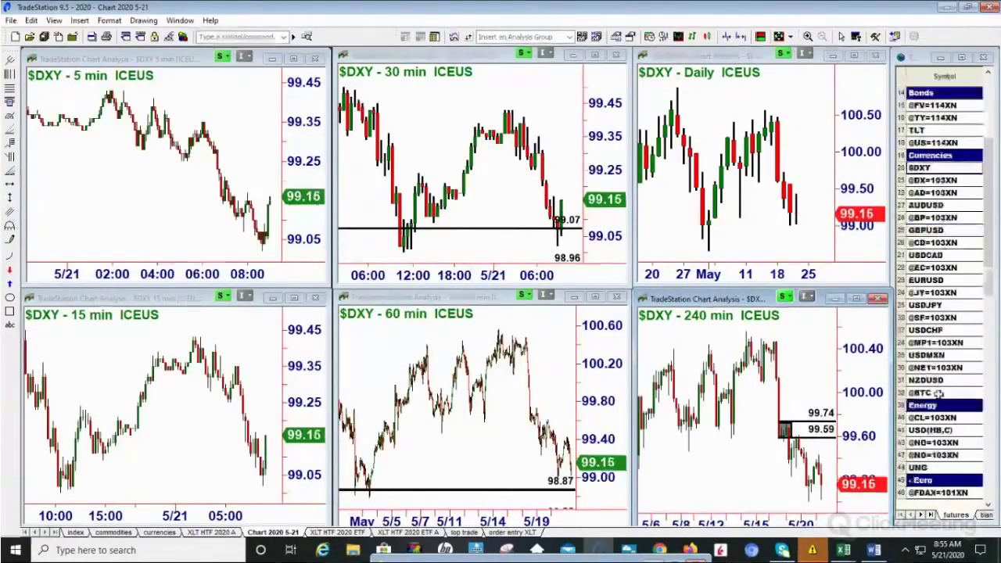
left_click(935, 406)
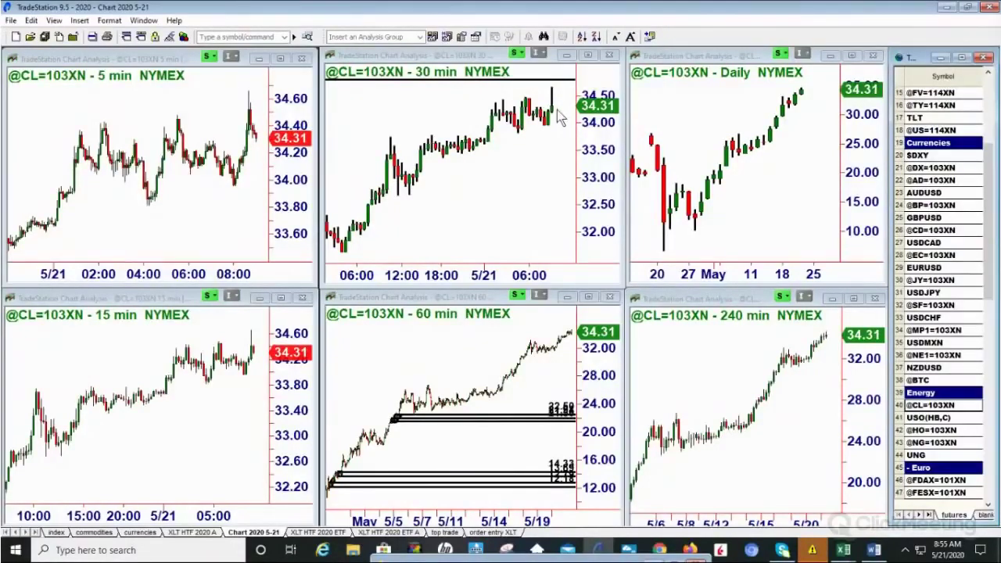
left_click(590, 55)
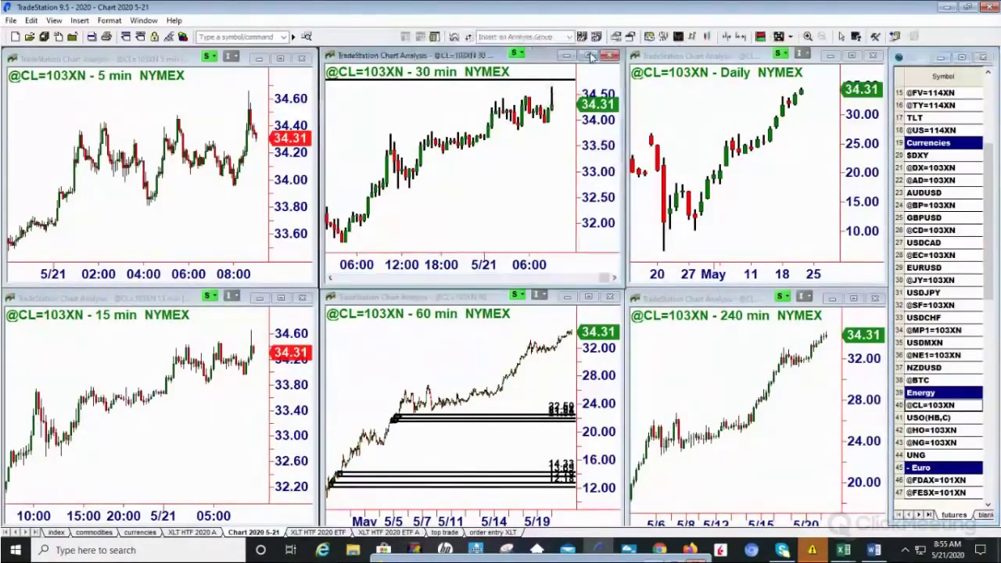
left_click(590, 55)
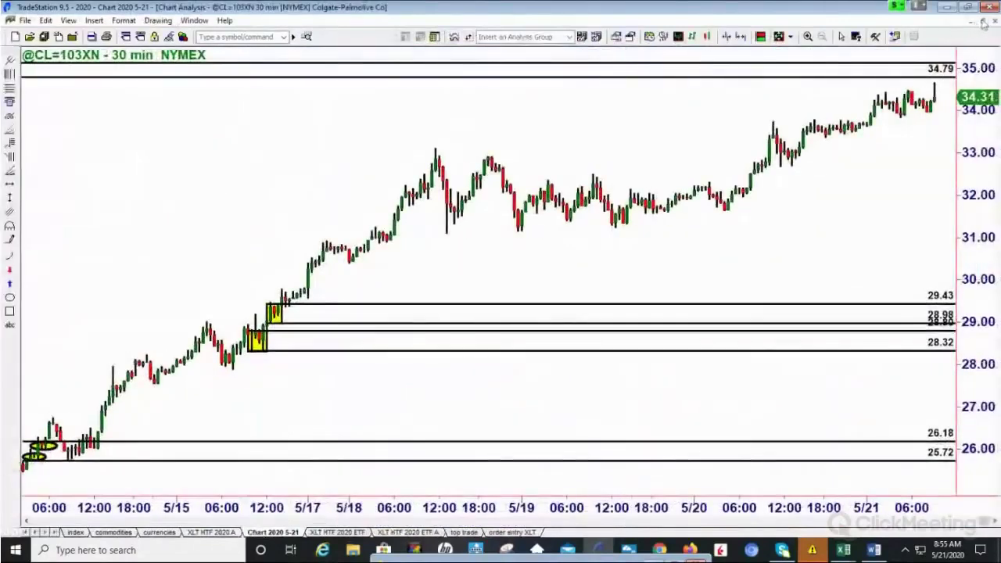
left_click(967, 7)
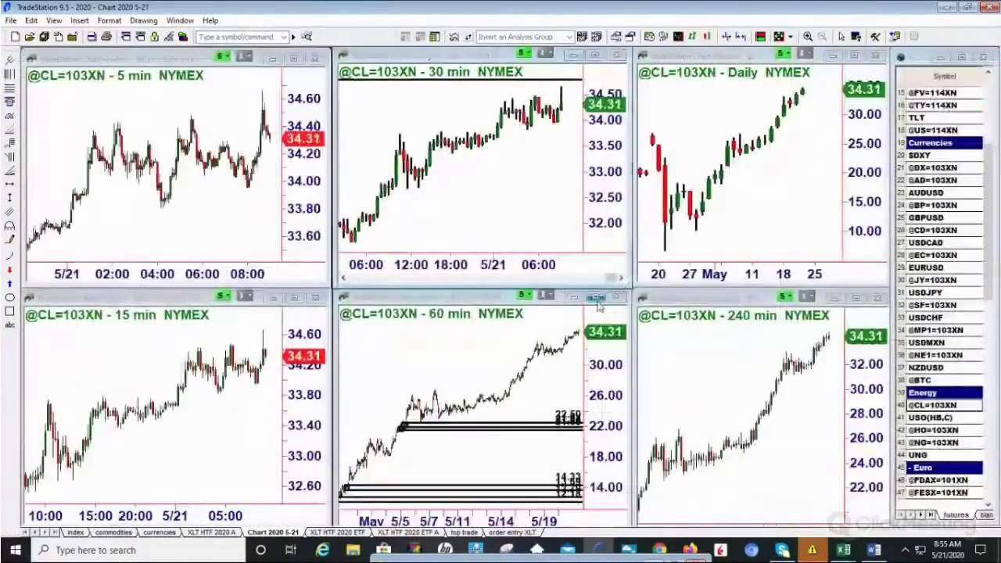
left_click(596, 298)
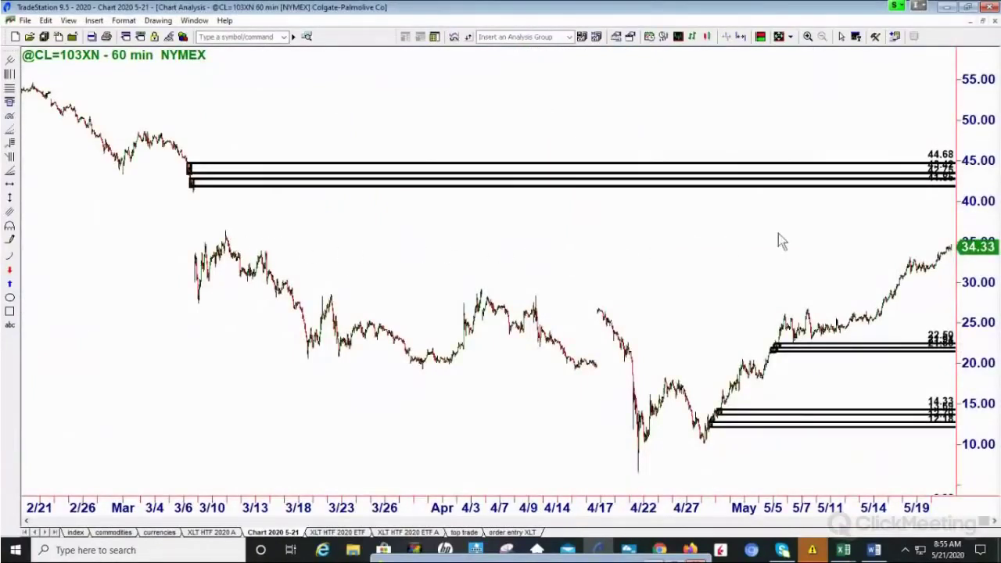
right_click(783, 263)
left_click(262, 250)
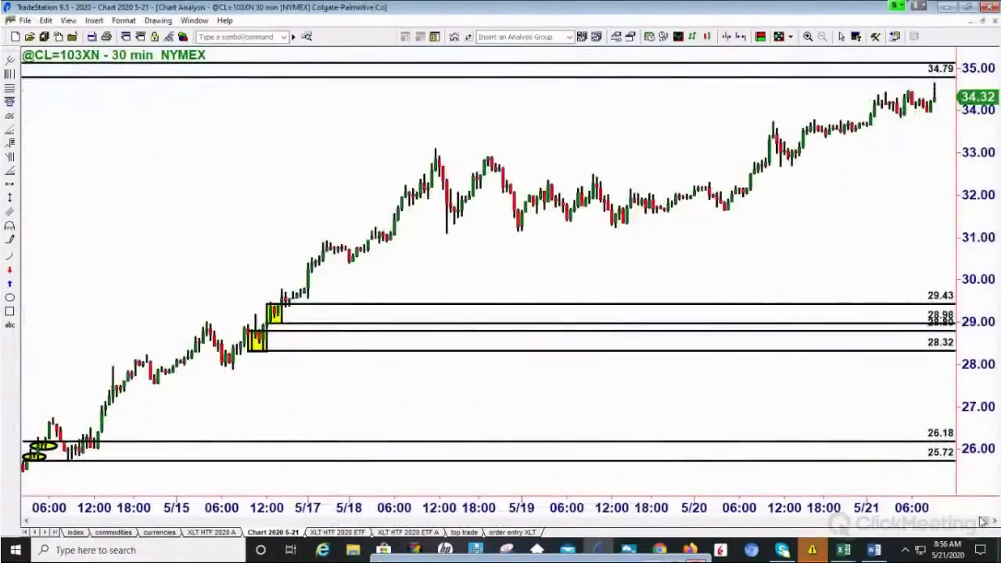
left_click_drag(984, 522, 836, 552)
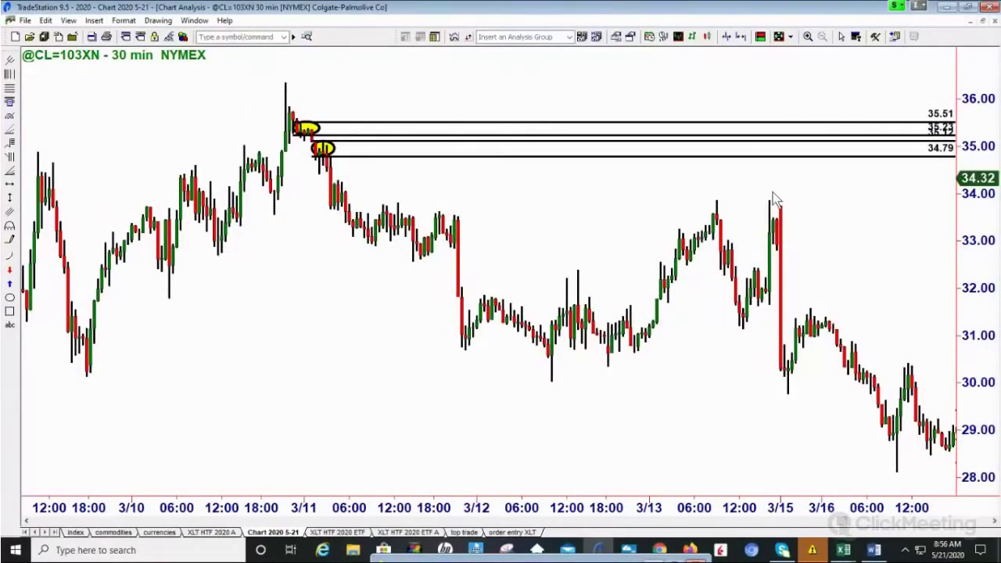
left_click(325, 104)
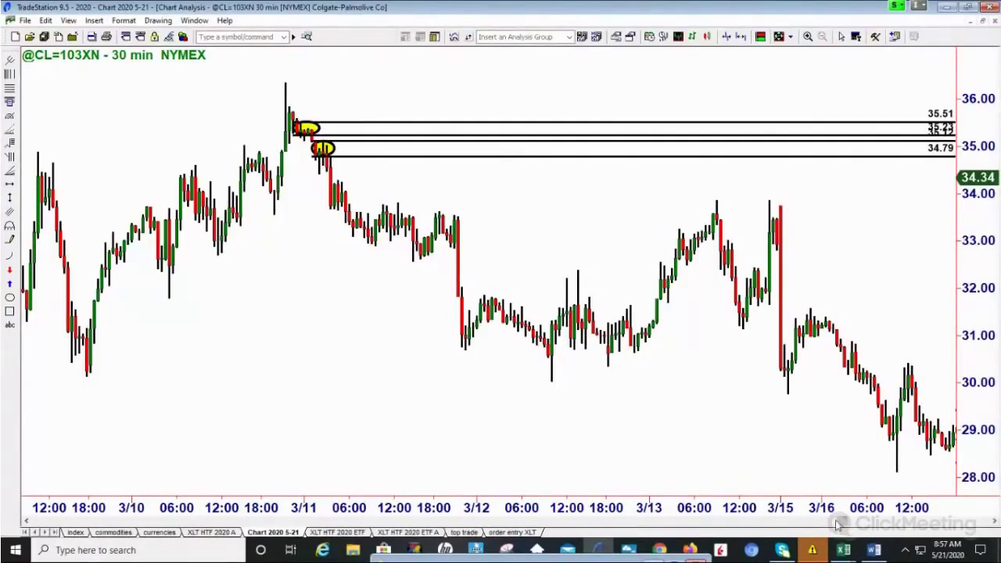
left_click_drag(845, 525, 982, 516)
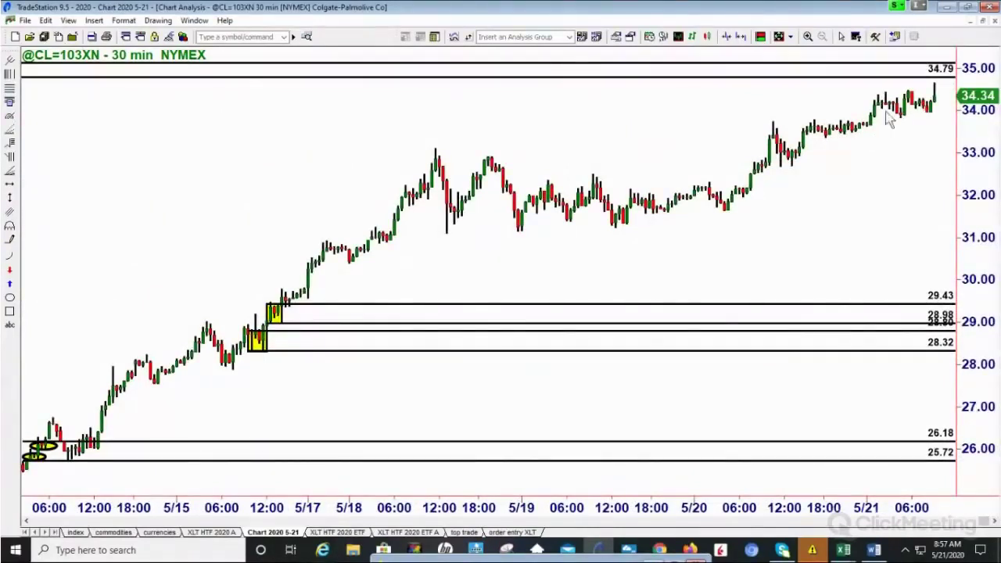
left_click(983, 22)
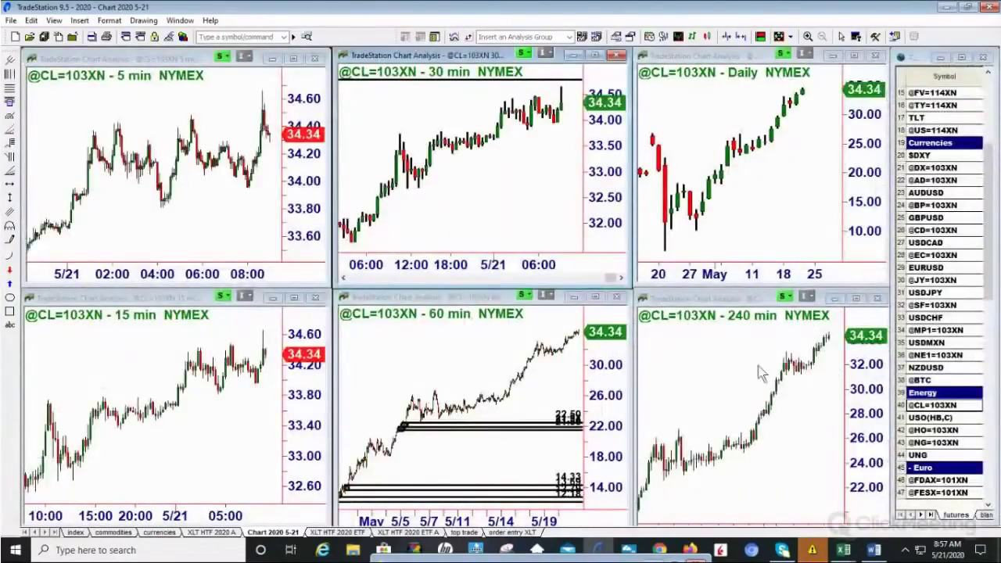
left_click(296, 298)
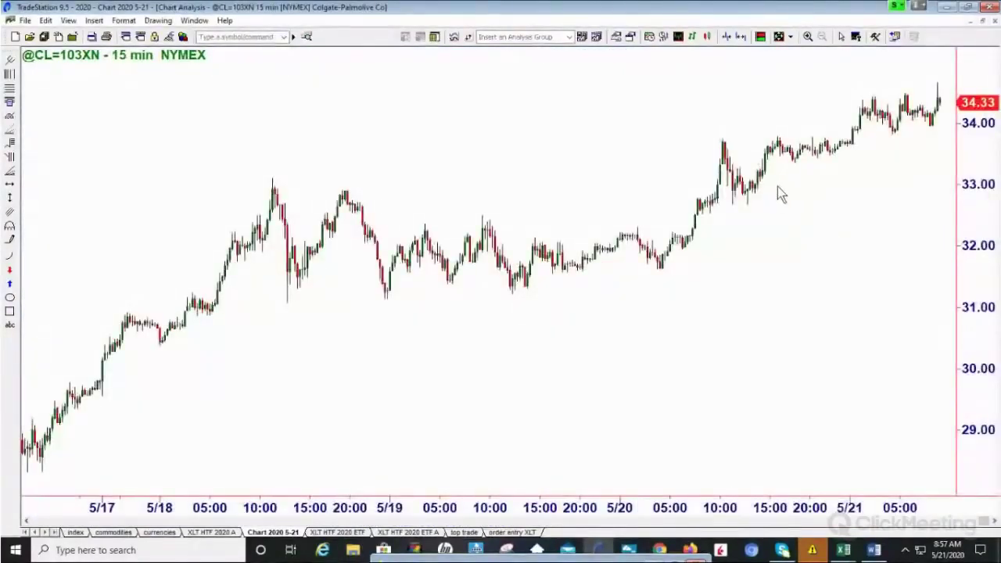
left_click(10, 100)
left_click_drag(769, 171, 757, 181)
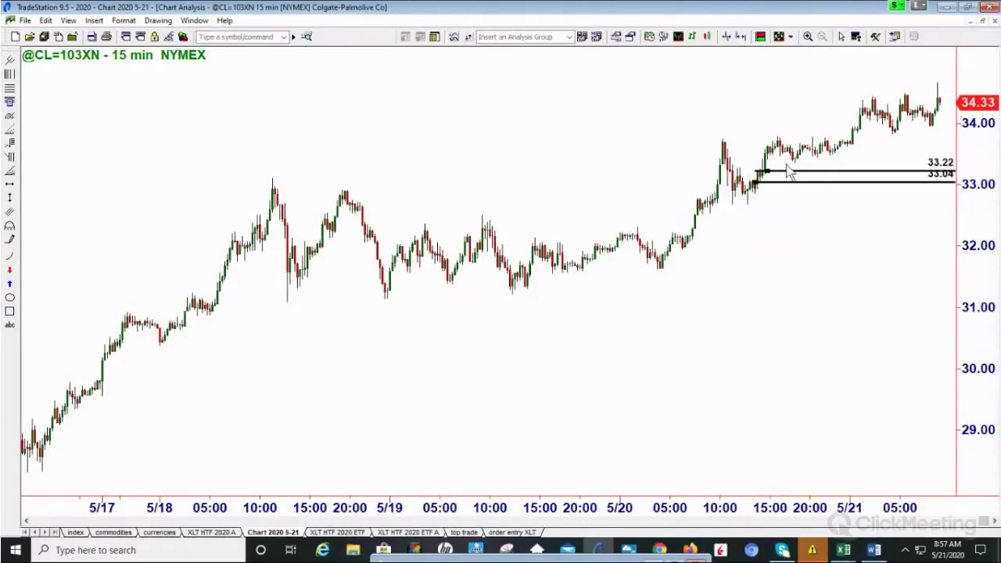
mouse_move(791, 117)
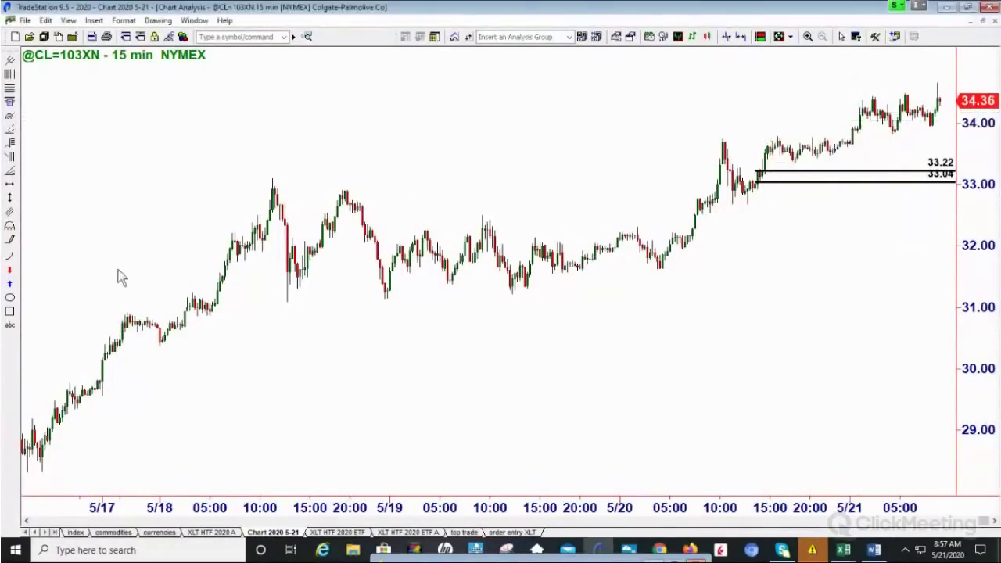
left_click(8, 312)
left_click_drag(757, 172, 772, 183)
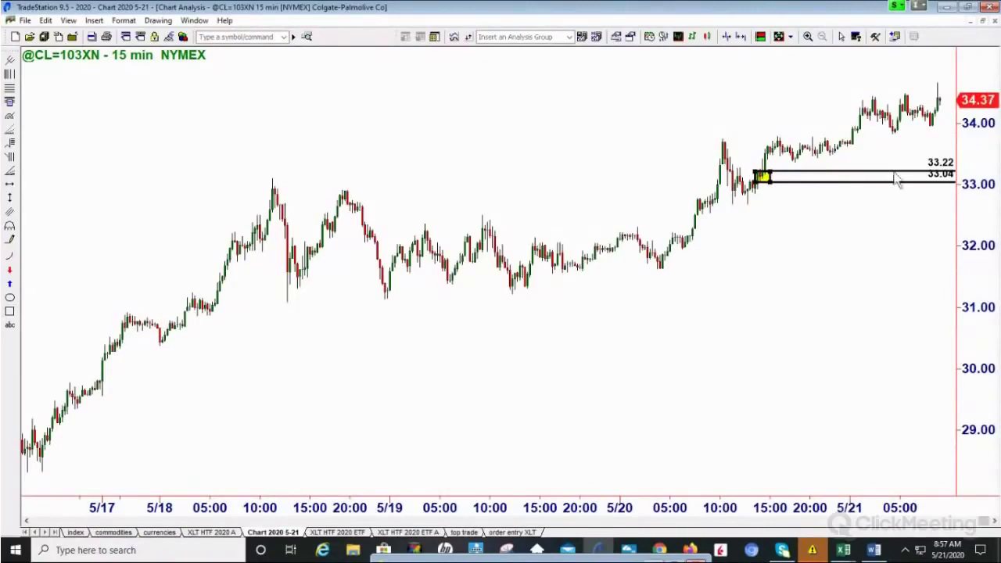
left_click(984, 22)
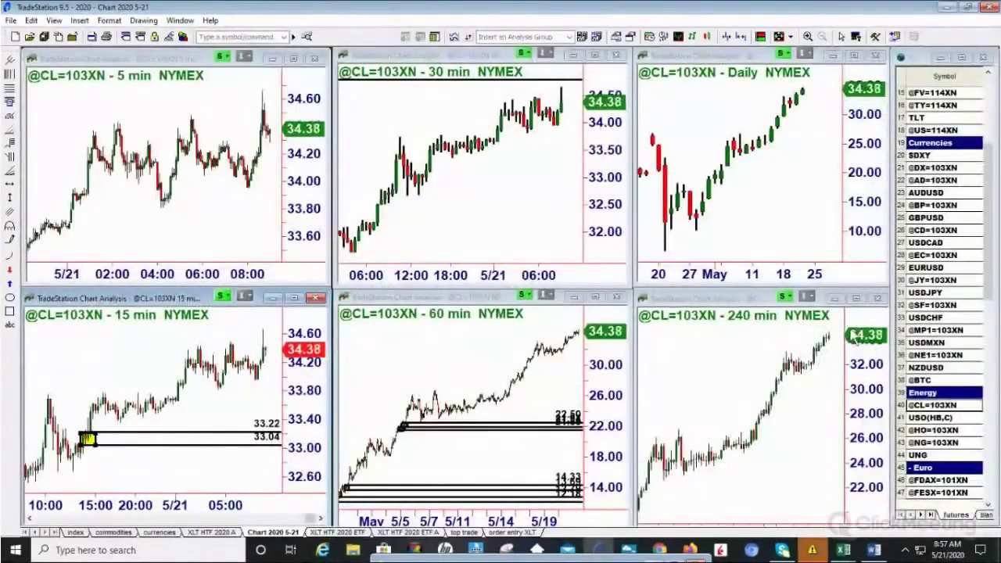
left_click(856, 298)
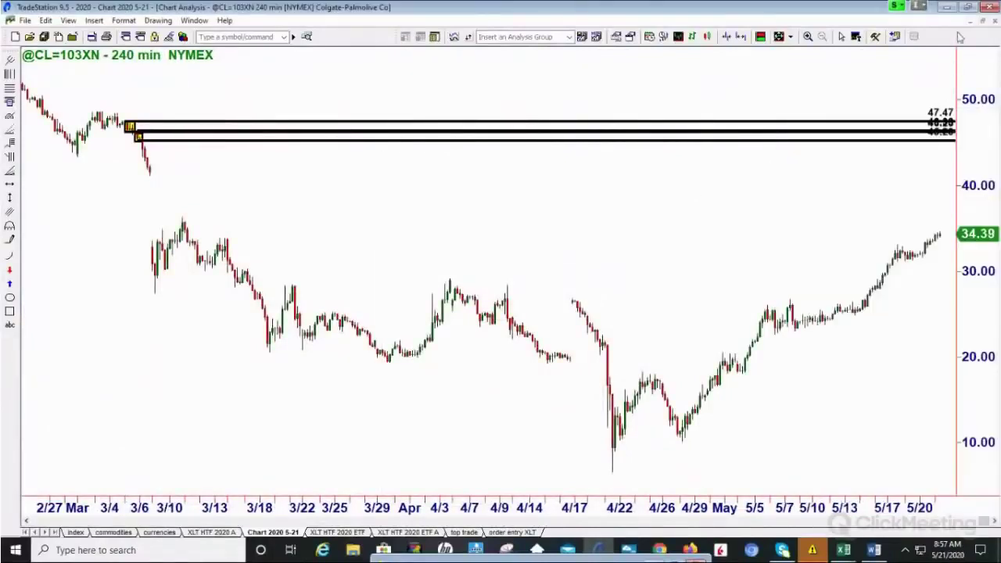
left_click(985, 21)
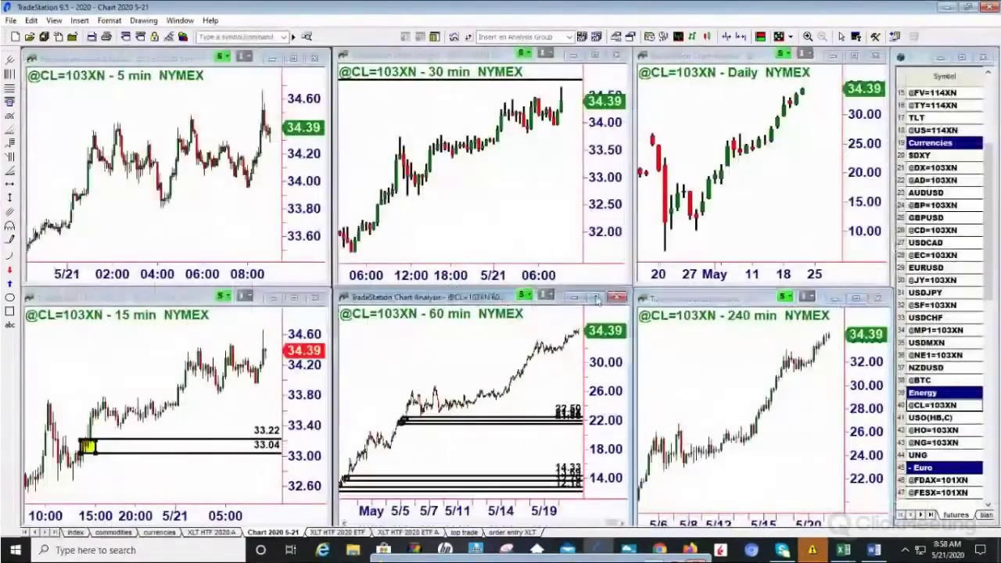
left_click(596, 299)
left_click(741, 37)
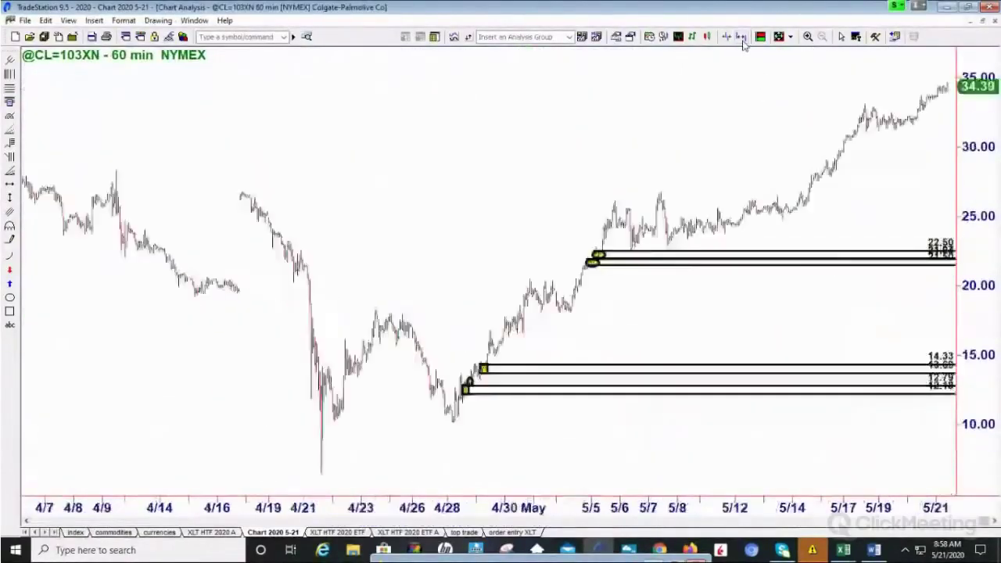
left_click(740, 36)
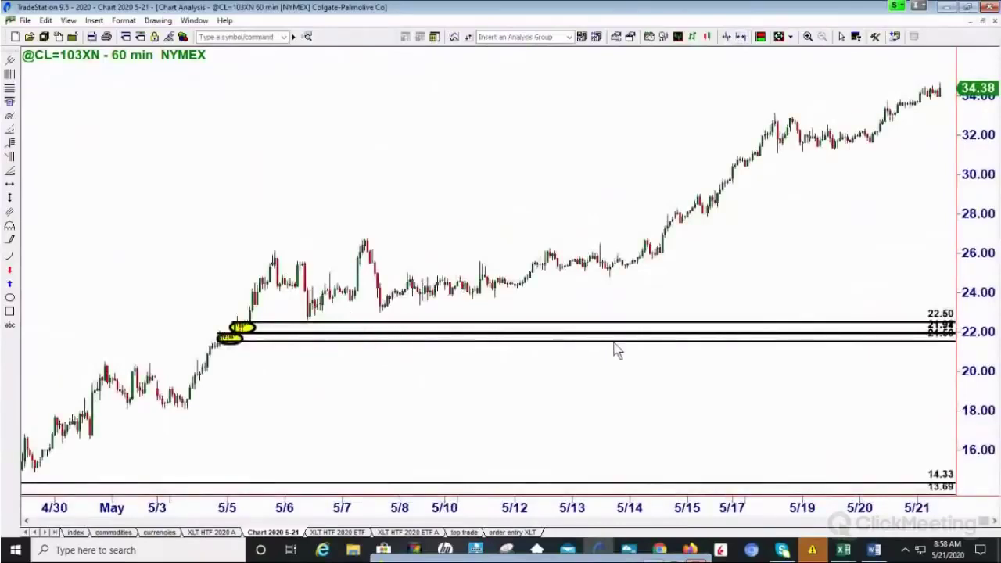
left_click(984, 22)
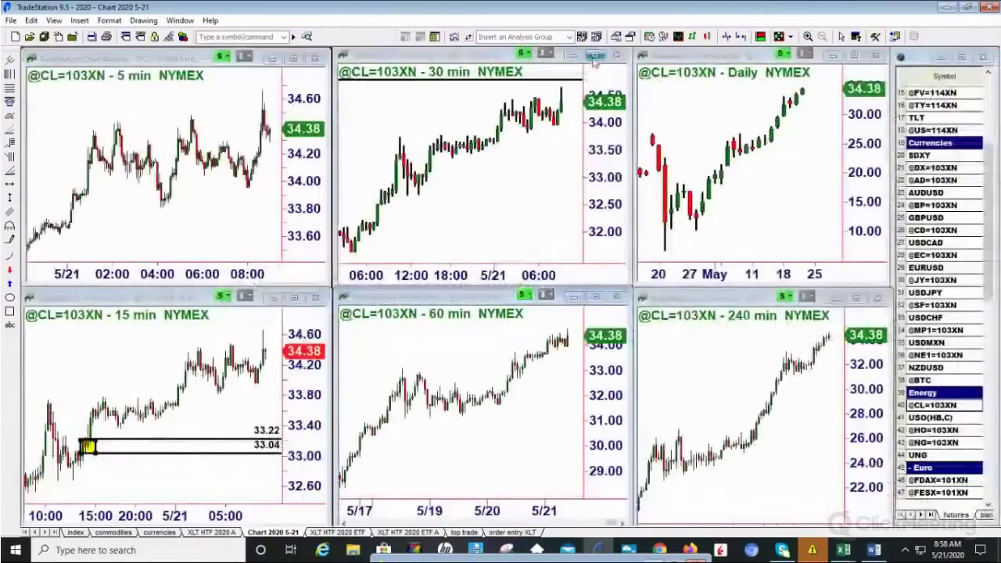
left_click(594, 55)
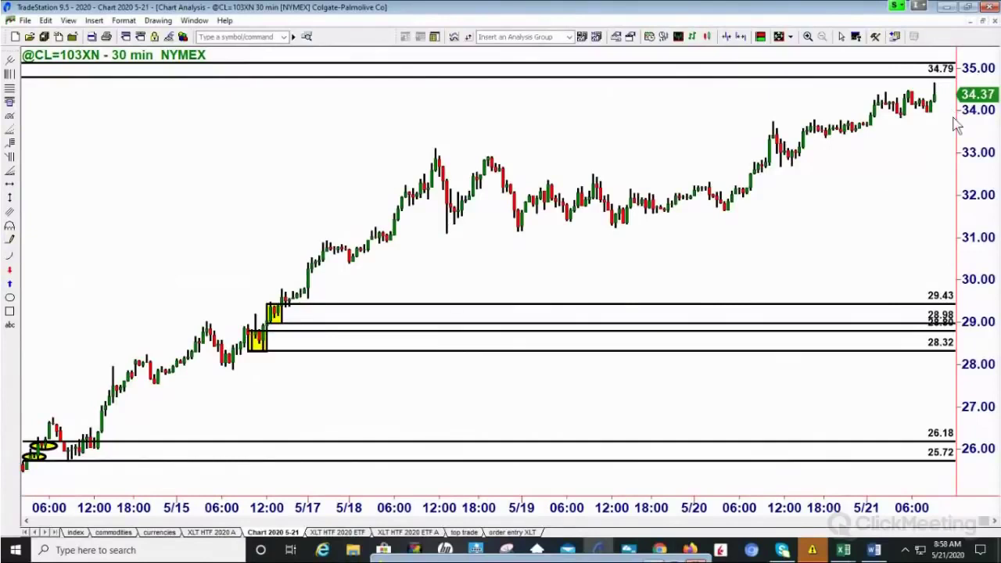
left_click(984, 21)
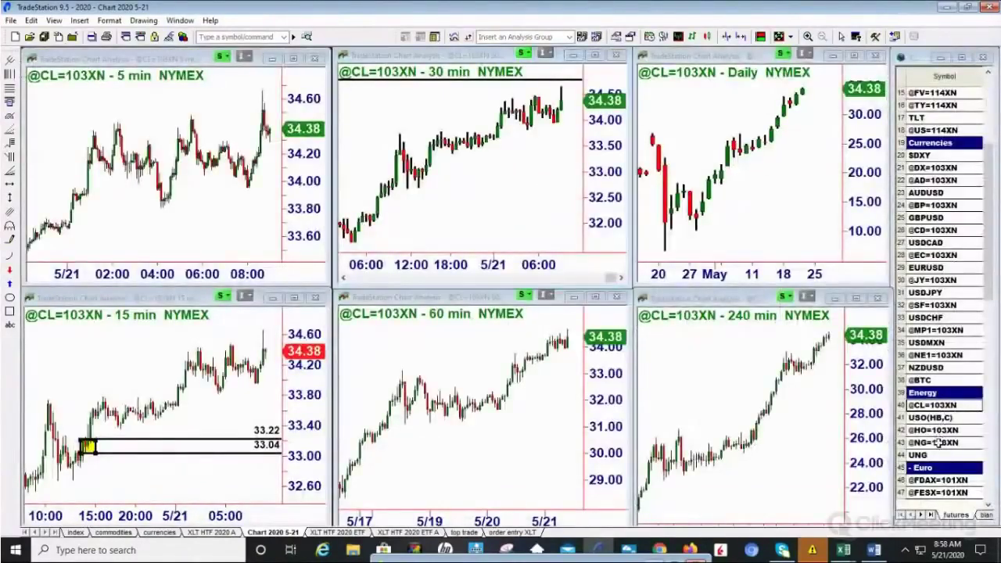
left_click(939, 442)
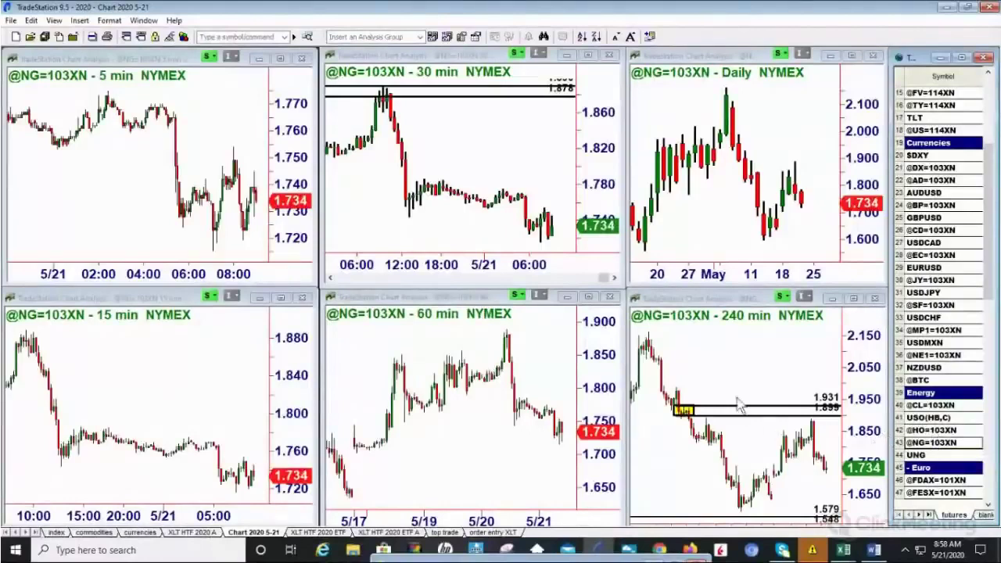
left_click(859, 307)
double_click(820, 298)
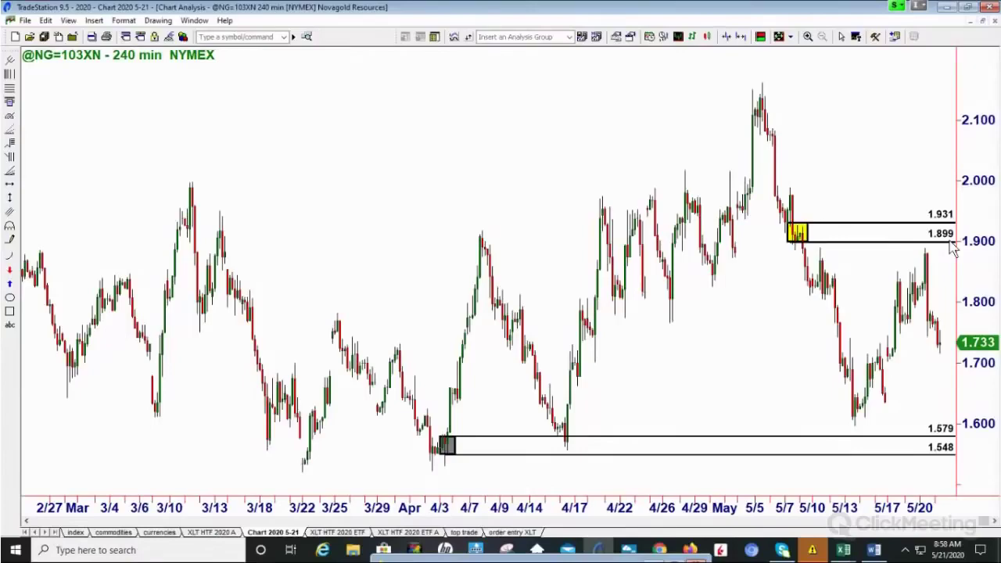
left_click(983, 21)
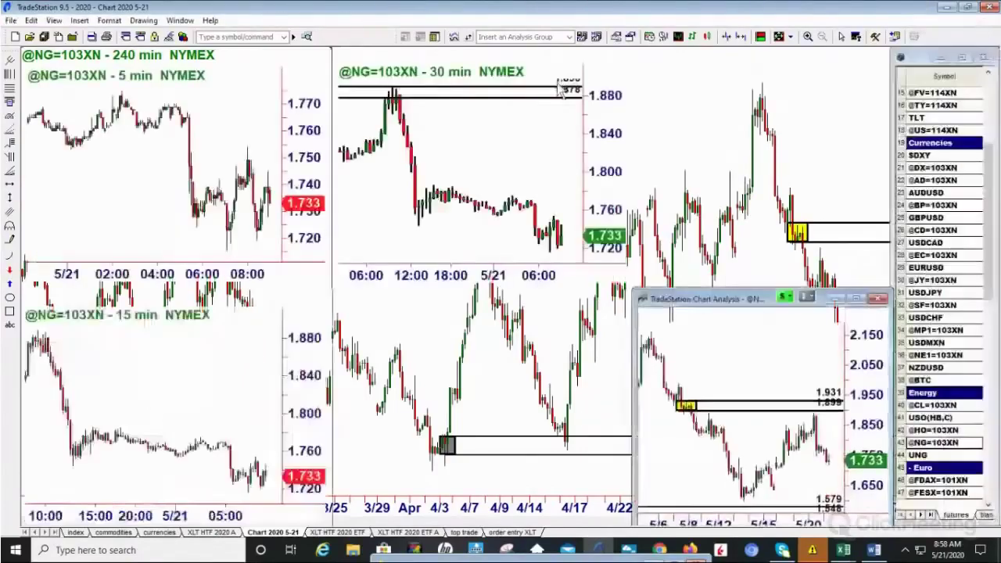
left_click(596, 55)
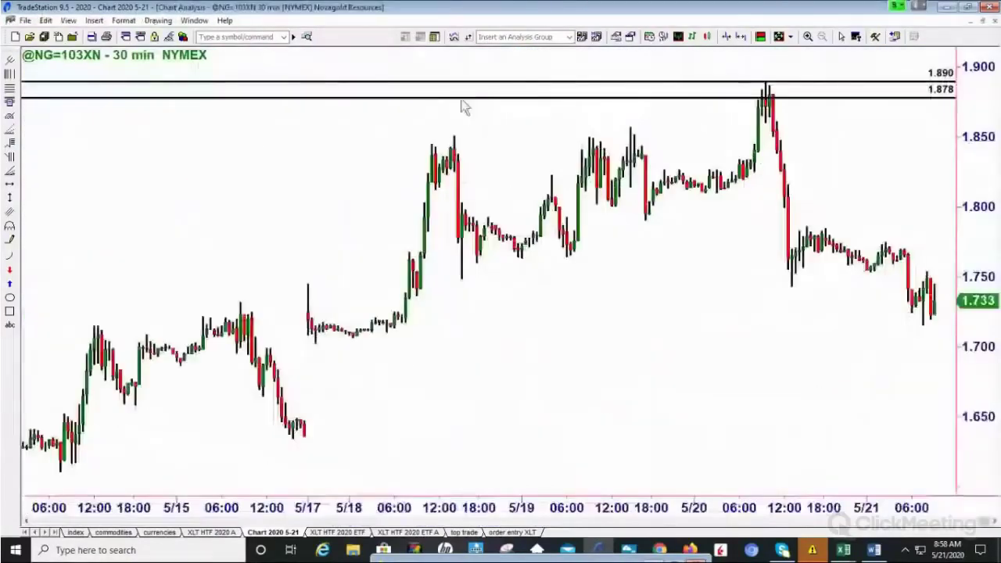
left_click(726, 38)
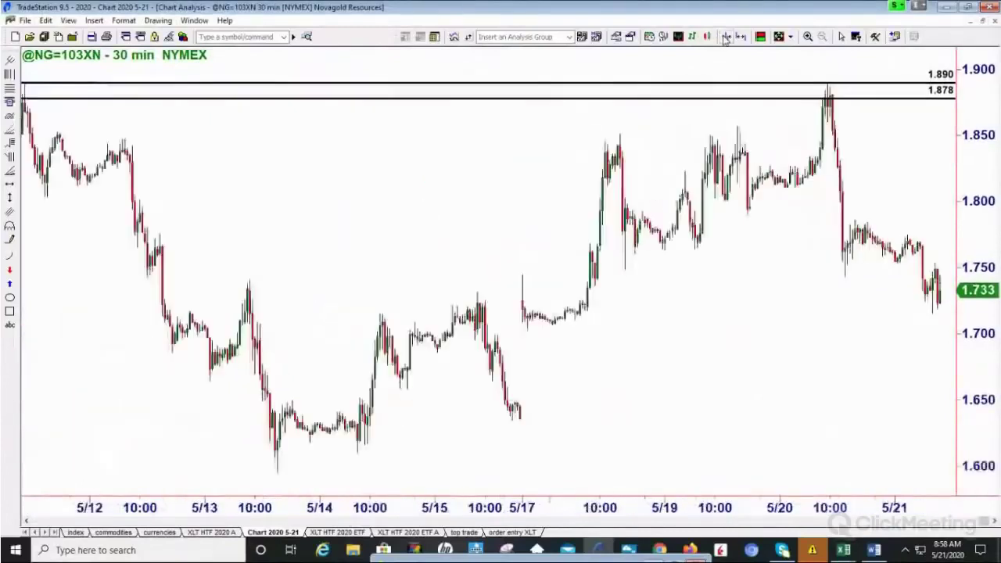
left_click(726, 38)
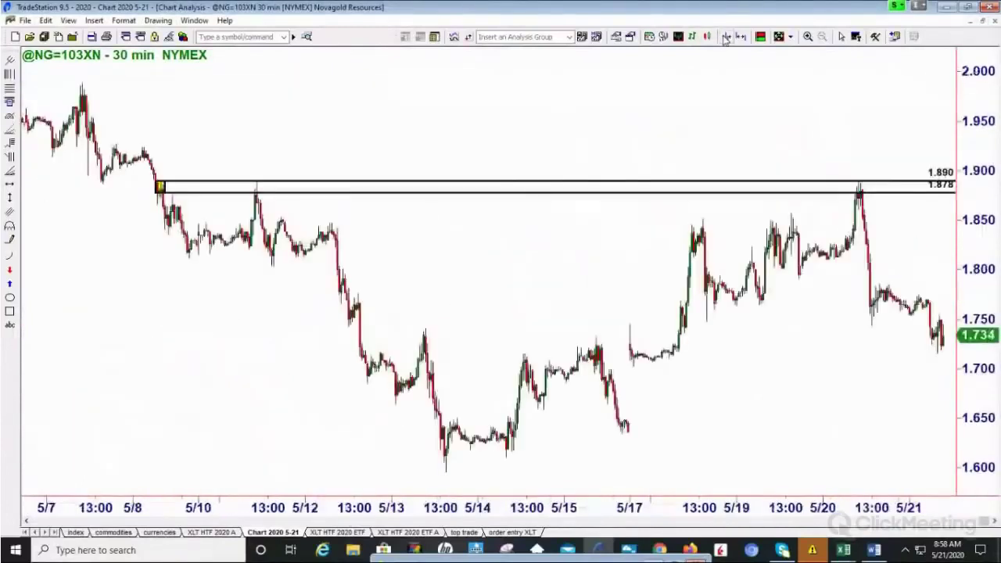
right_click(165, 190)
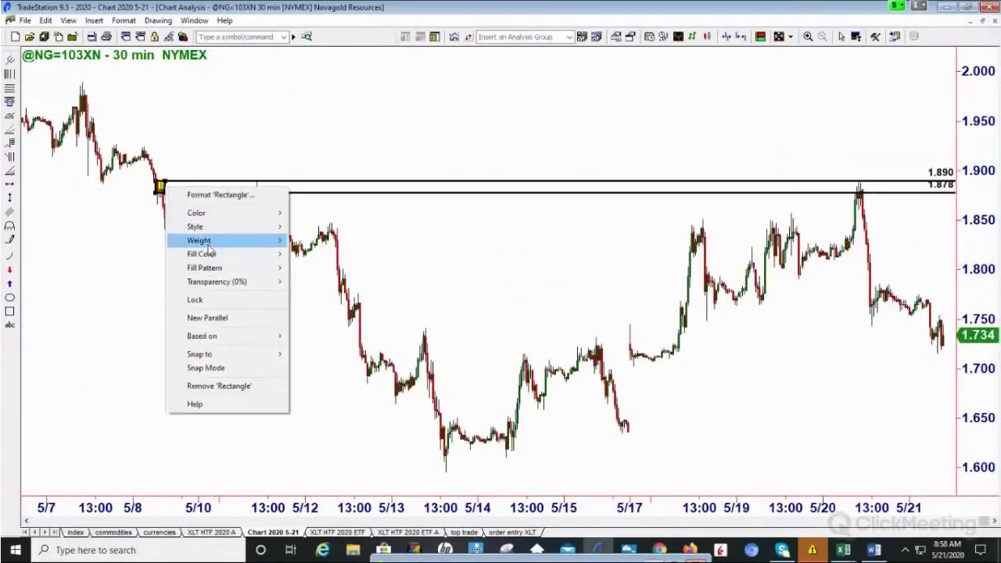
mouse_move(211, 258)
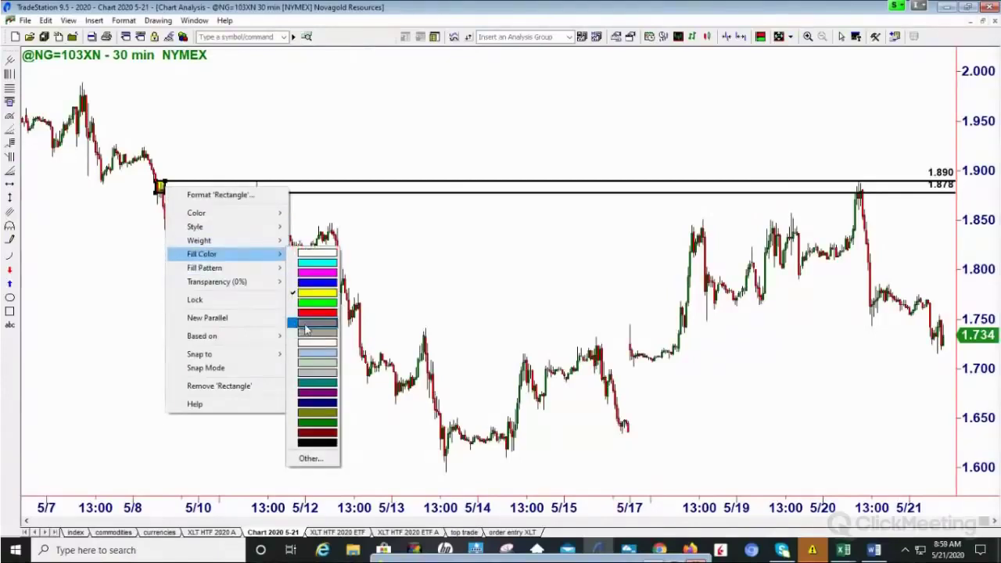
left_click(309, 329)
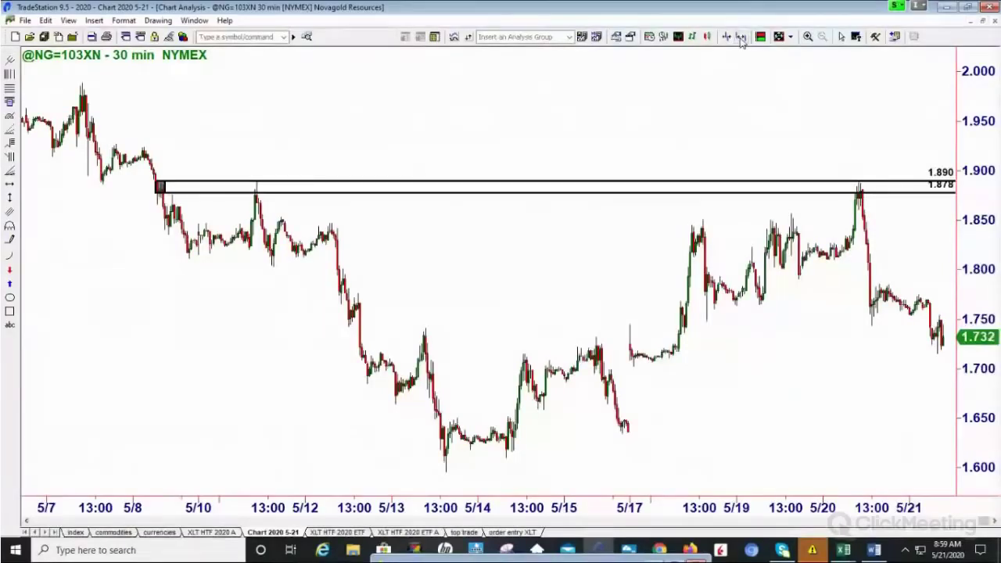
scroll(885, 164, "up", 2)
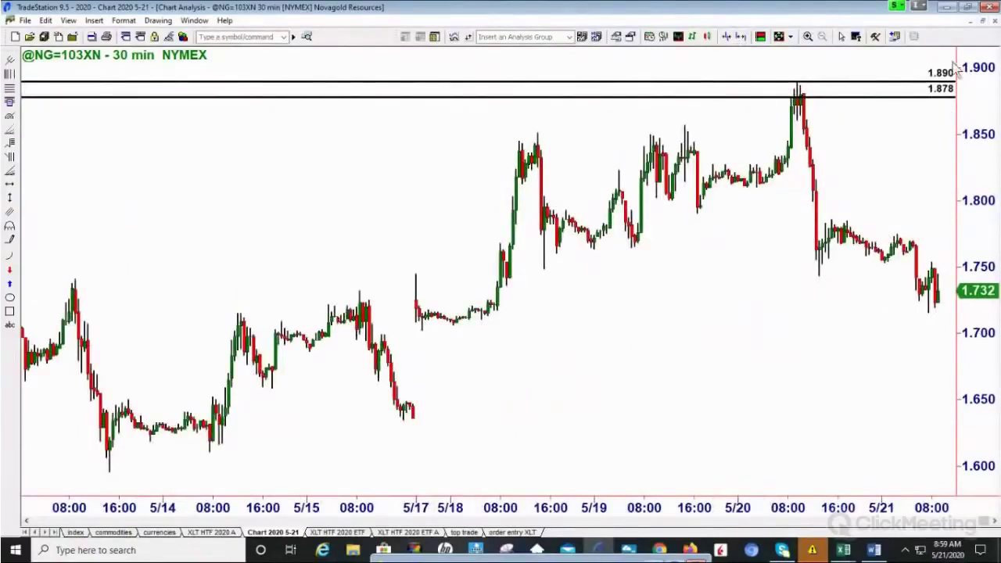
left_click(983, 24)
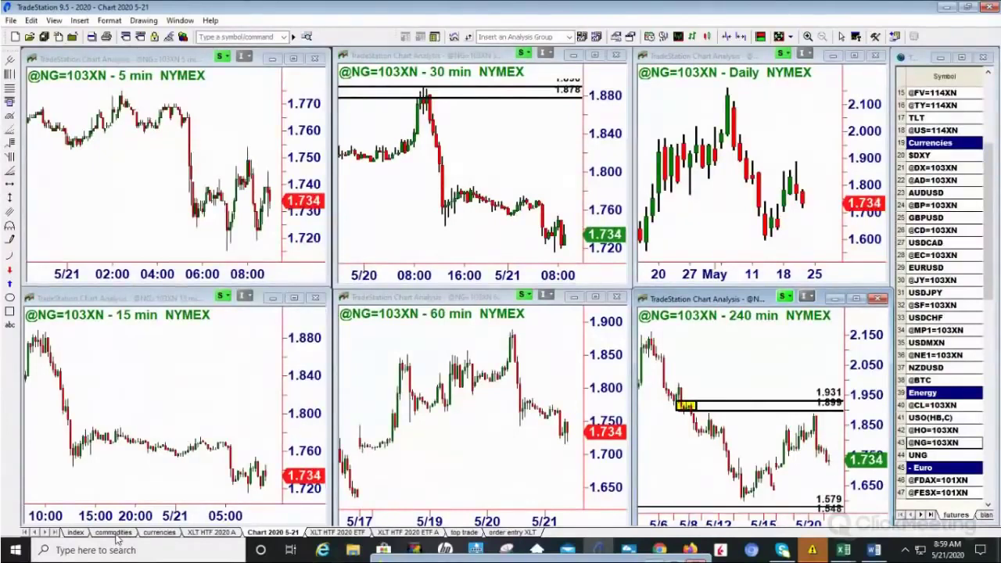
left_click(113, 533)
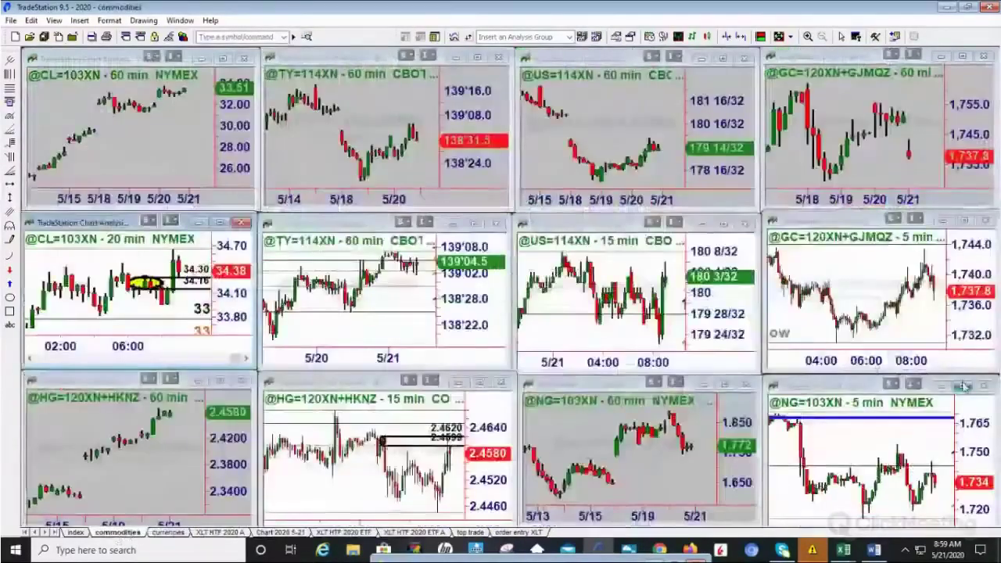
left_click(965, 387)
left_click(964, 386)
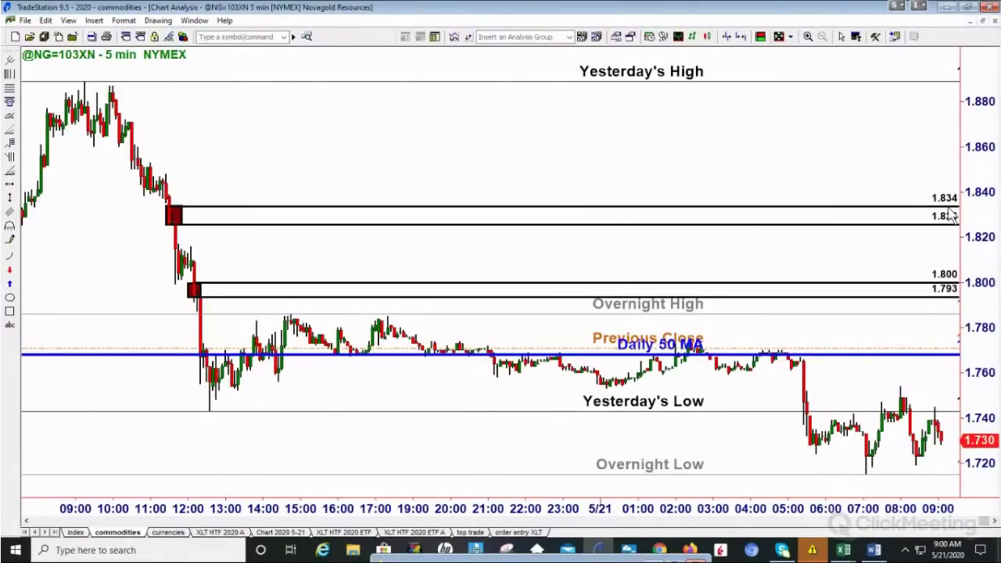
left_click(279, 533)
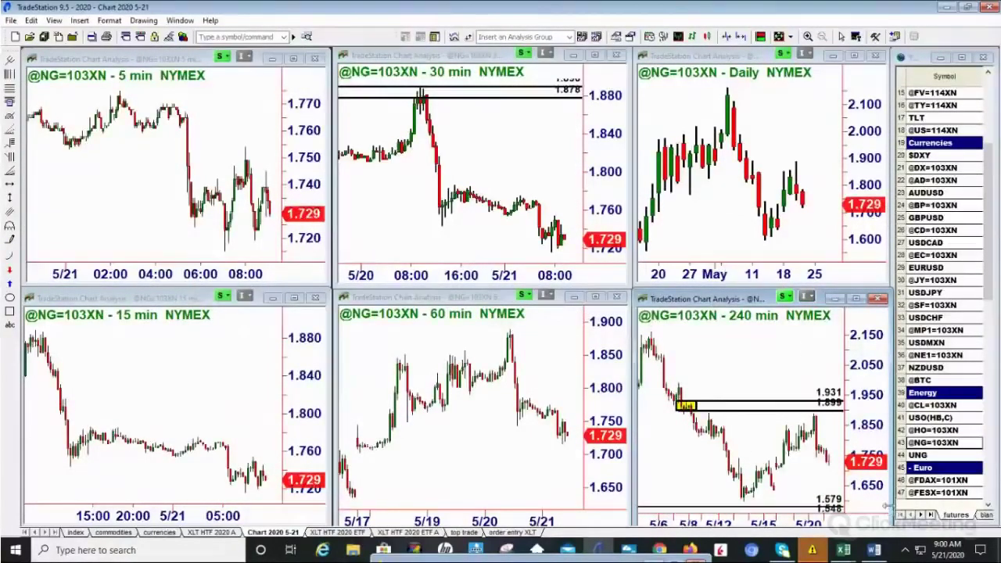
scroll(939, 432, "down", 1)
scroll(939, 432, "down", 5)
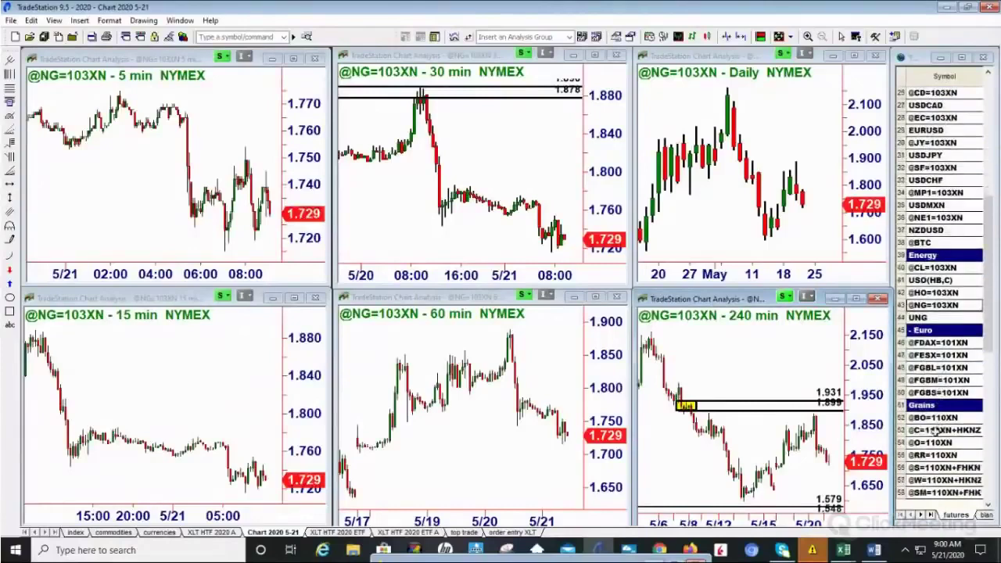
scroll(936, 432, "down", 3)
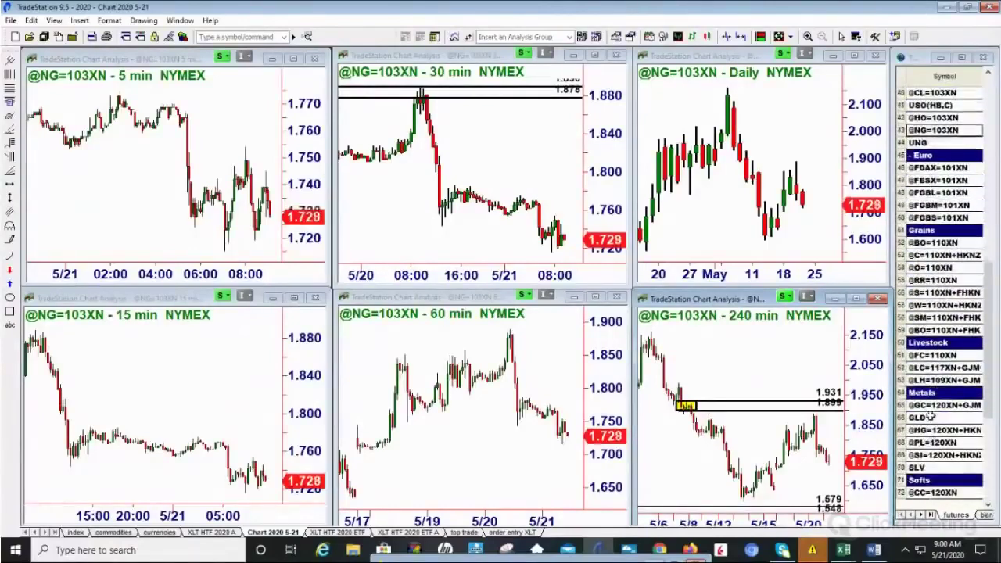
left_click(930, 408)
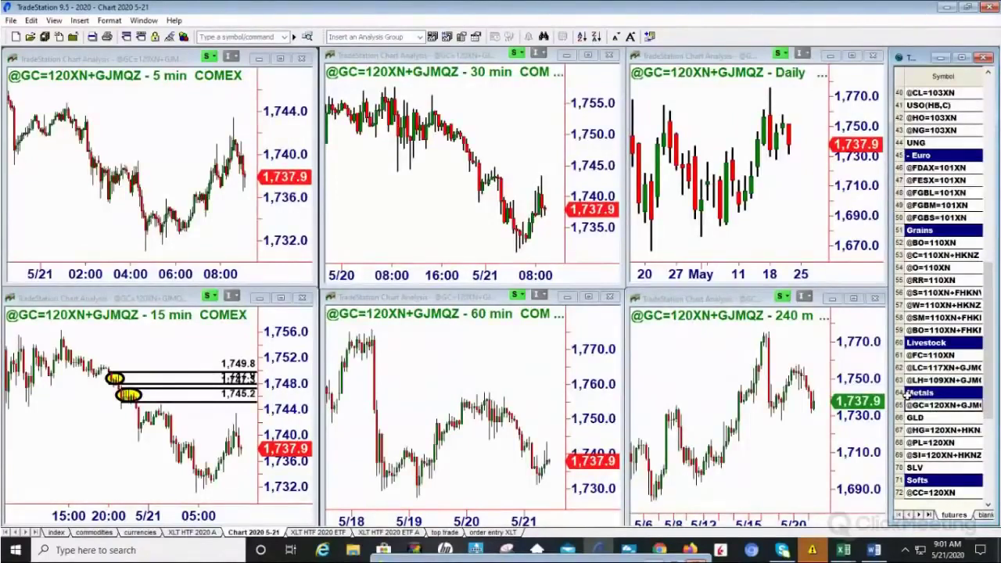
left_click(853, 57)
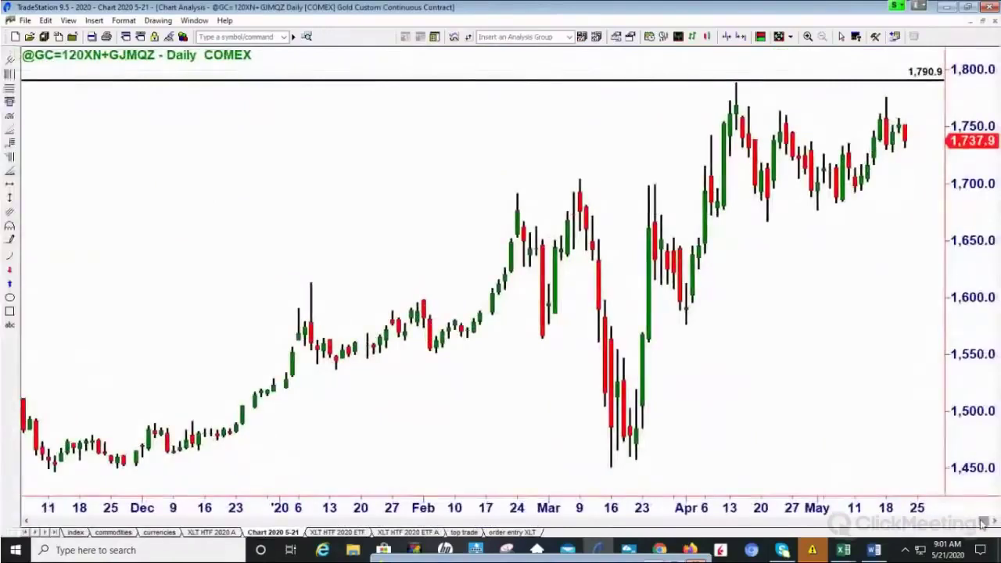
left_click_drag(984, 523, 135, 554)
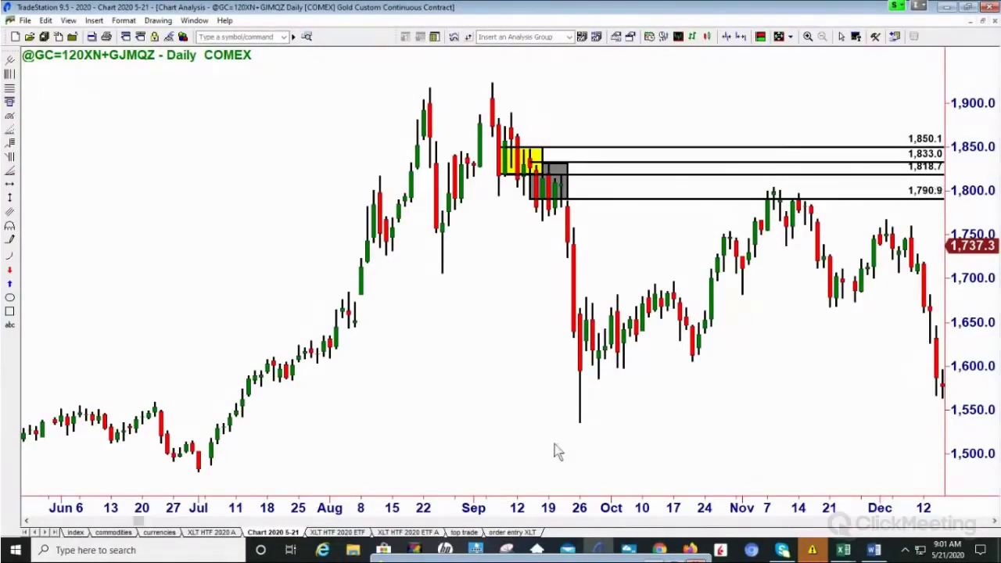
key("ctrl+F4")
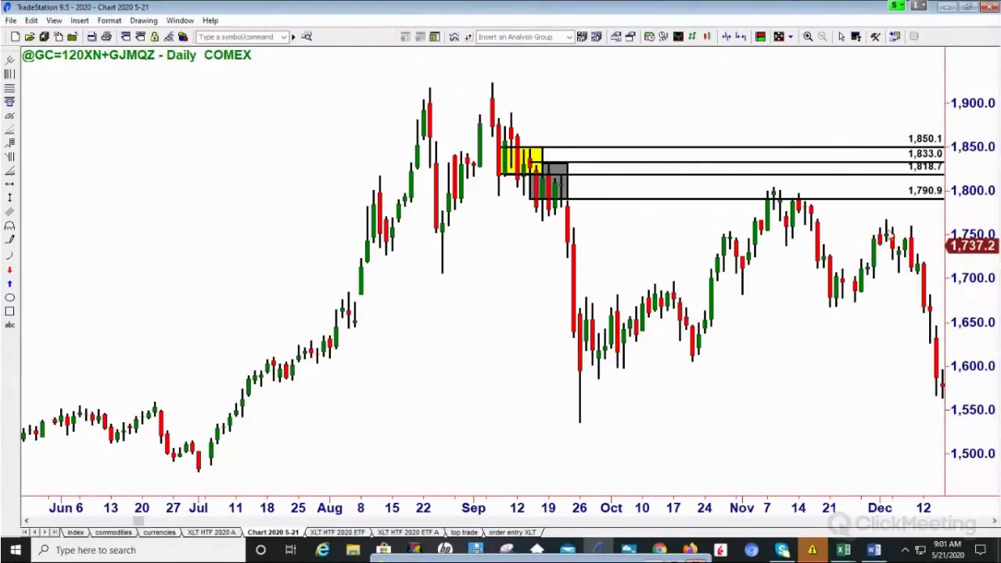
left_click(856, 300)
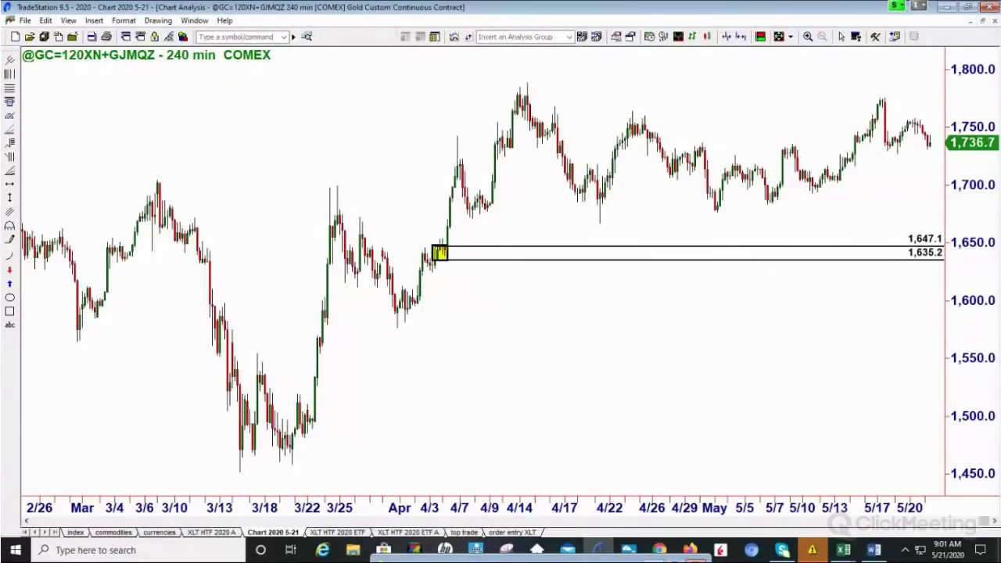
left_click(985, 21)
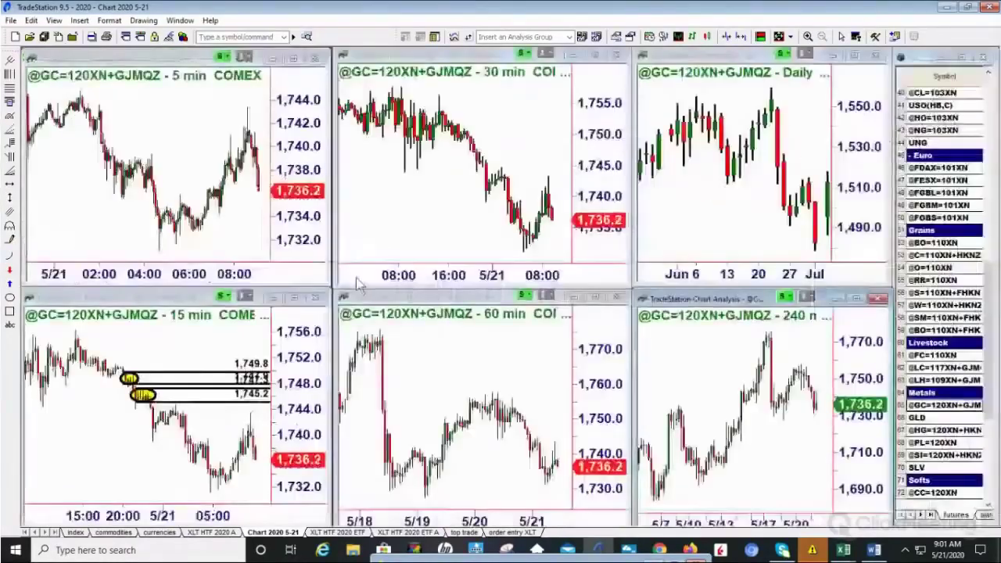
key("ctrl+Tab")
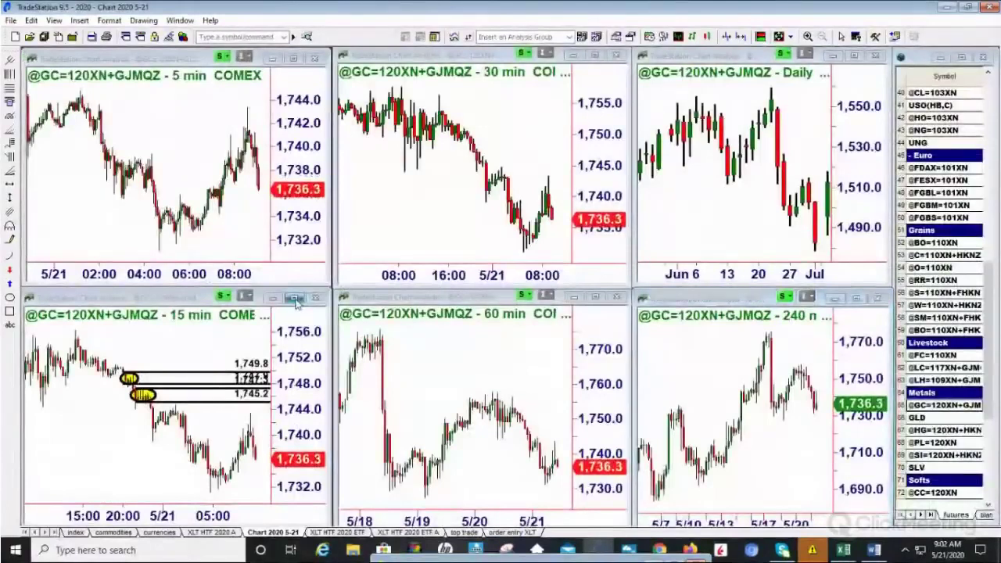
key("ctrl+F10")
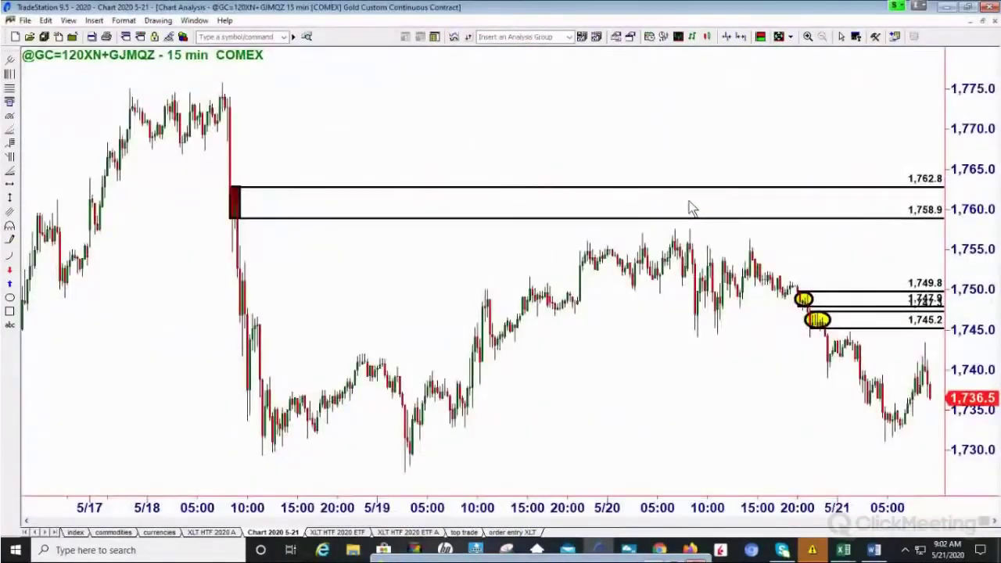
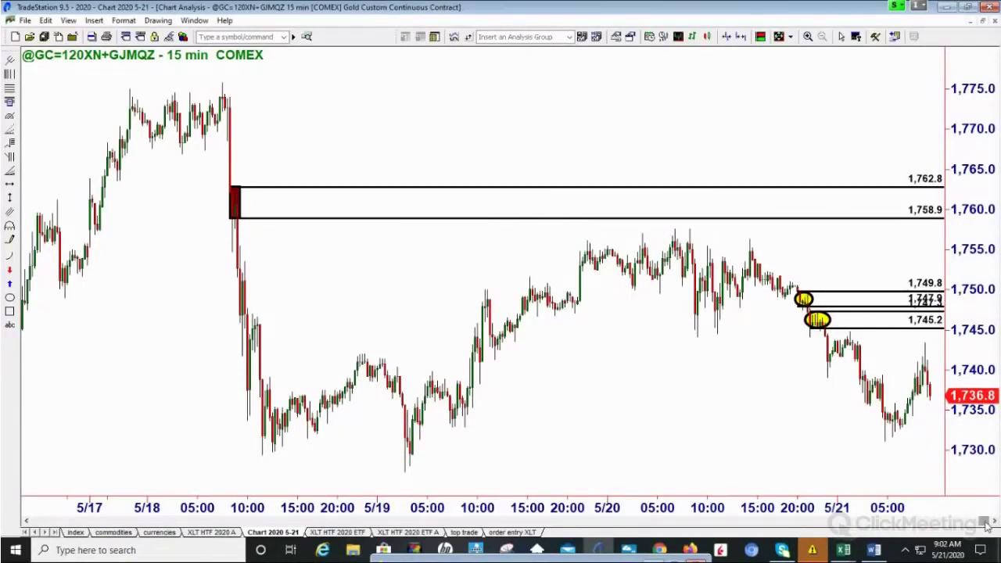
left_click_drag(984, 523, 57, 523)
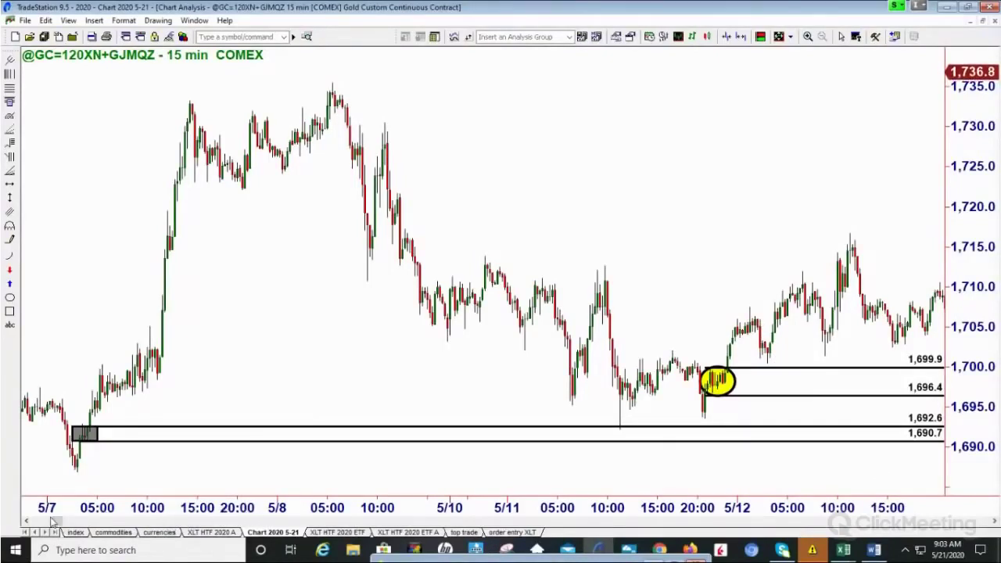
left_click_drag(53, 520, 984, 521)
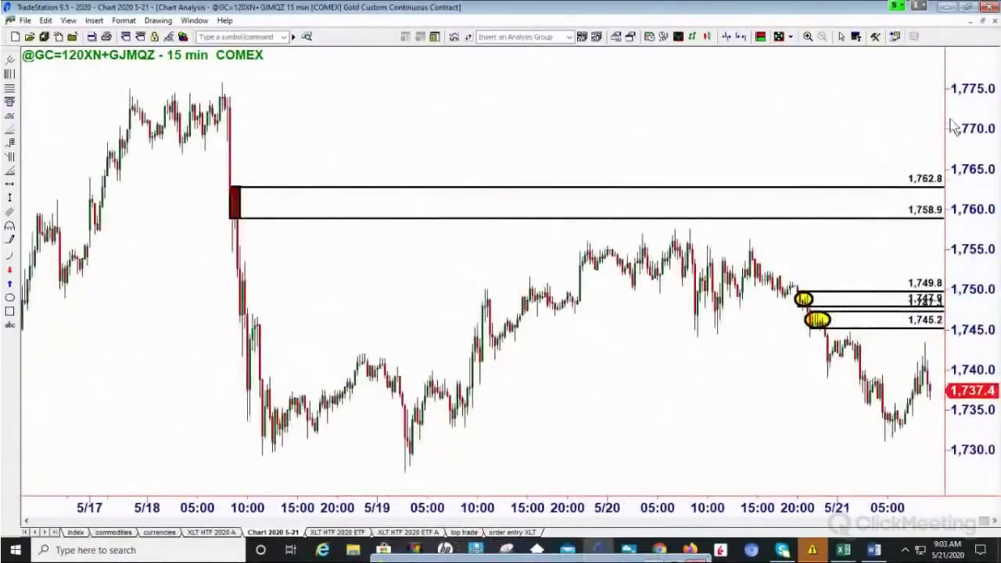
left_click(985, 23)
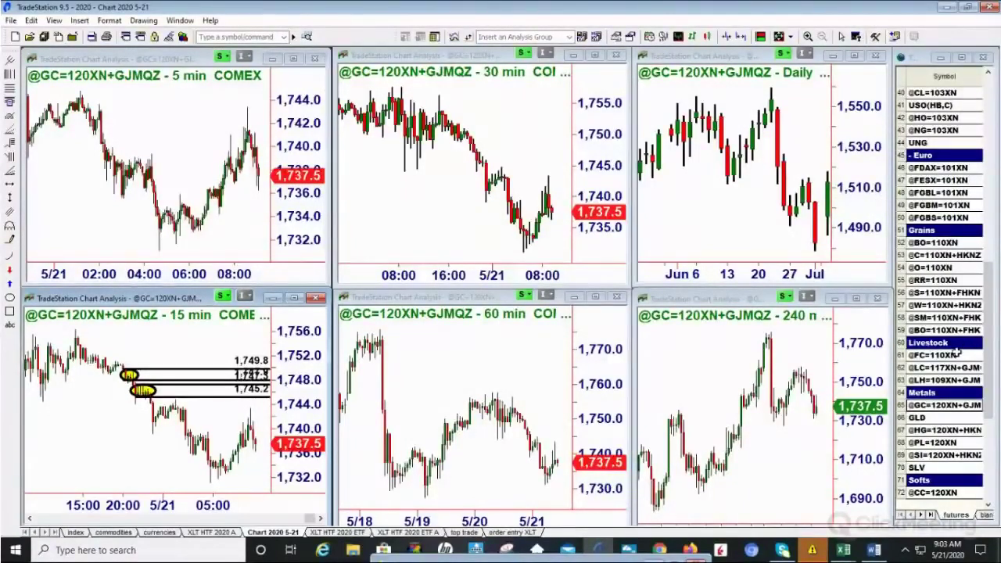
scroll(956, 354, "up", 7)
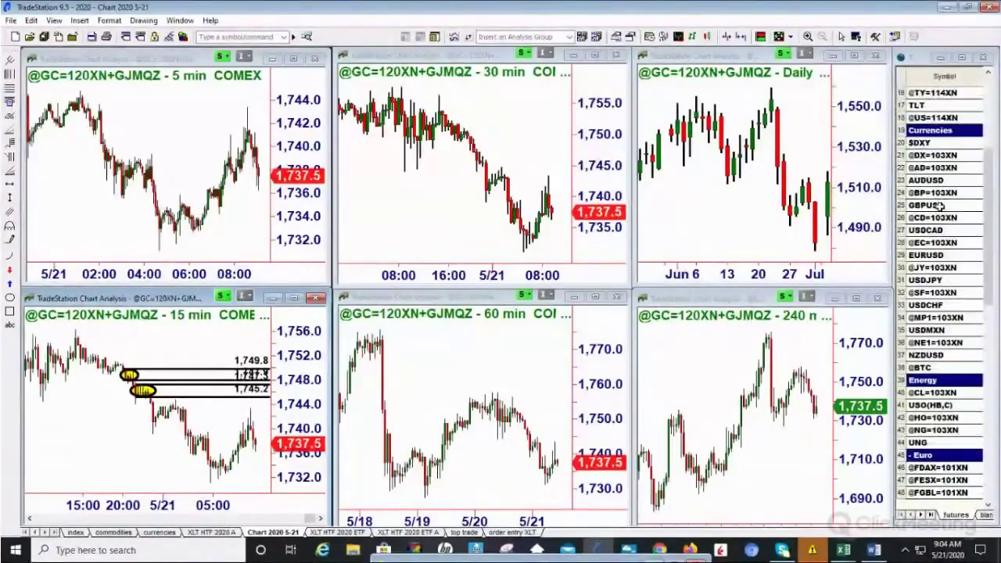
scroll(943, 217, "down", 5)
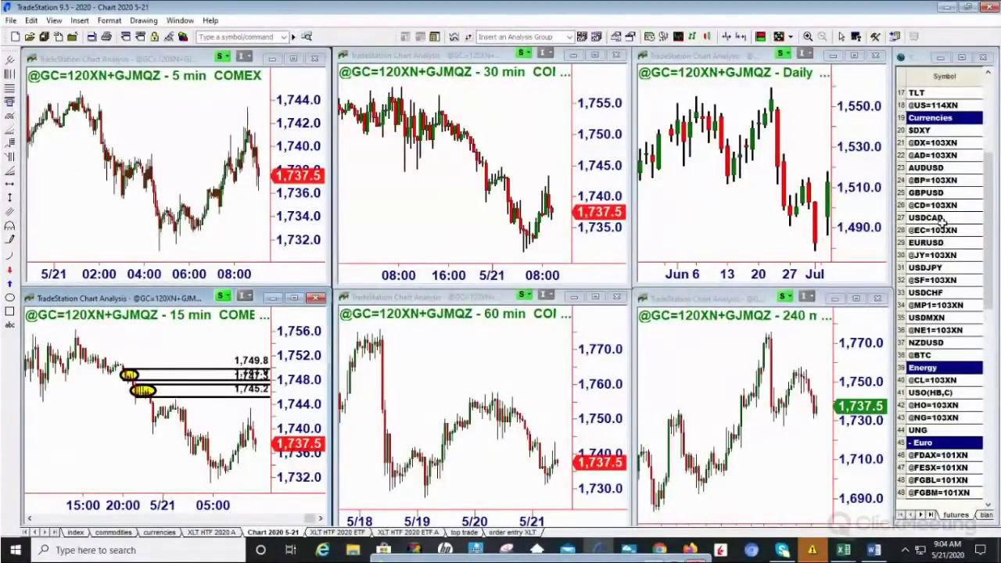
scroll(939, 386, "down", 7)
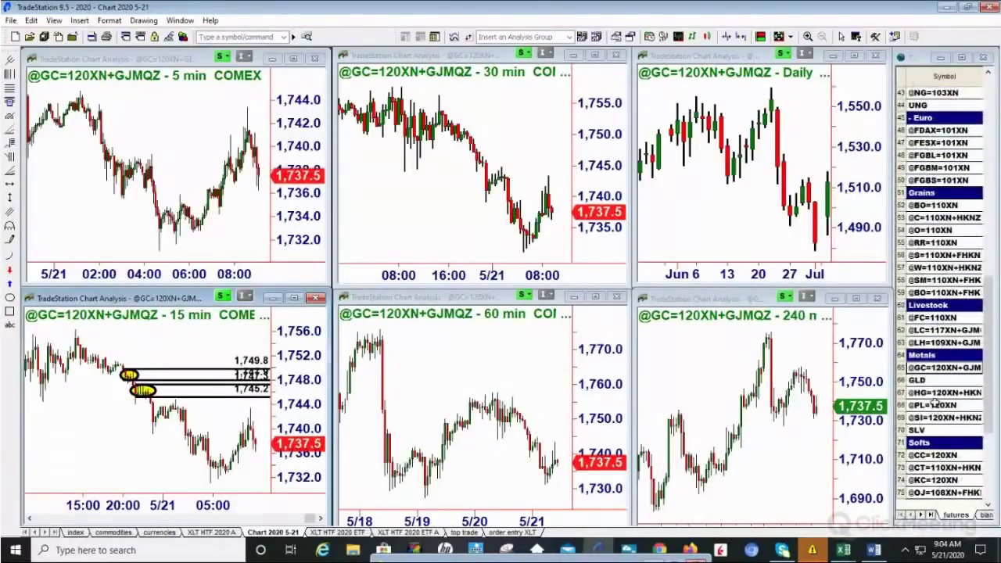
left_click(935, 393)
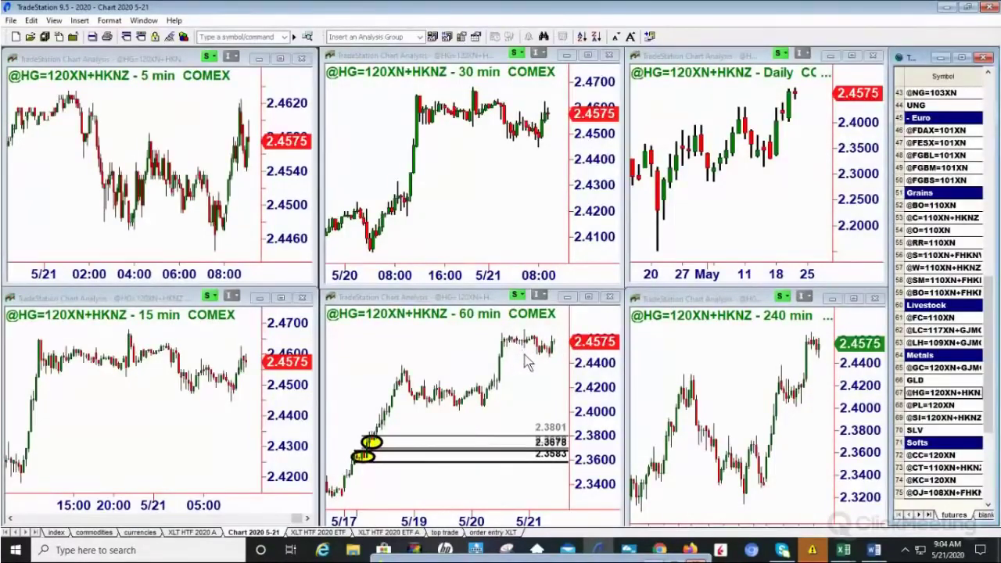
left_click(591, 298)
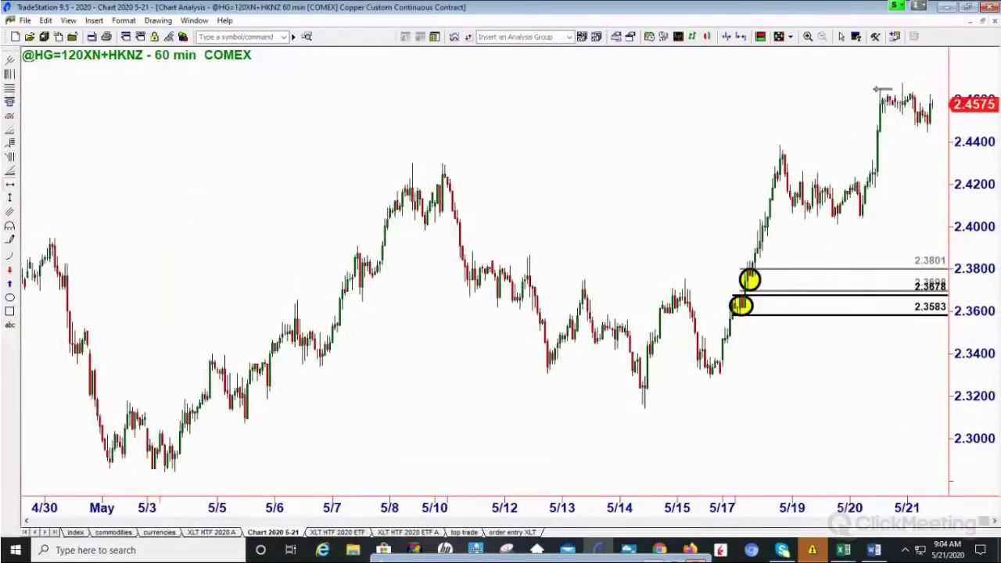
left_click(881, 82)
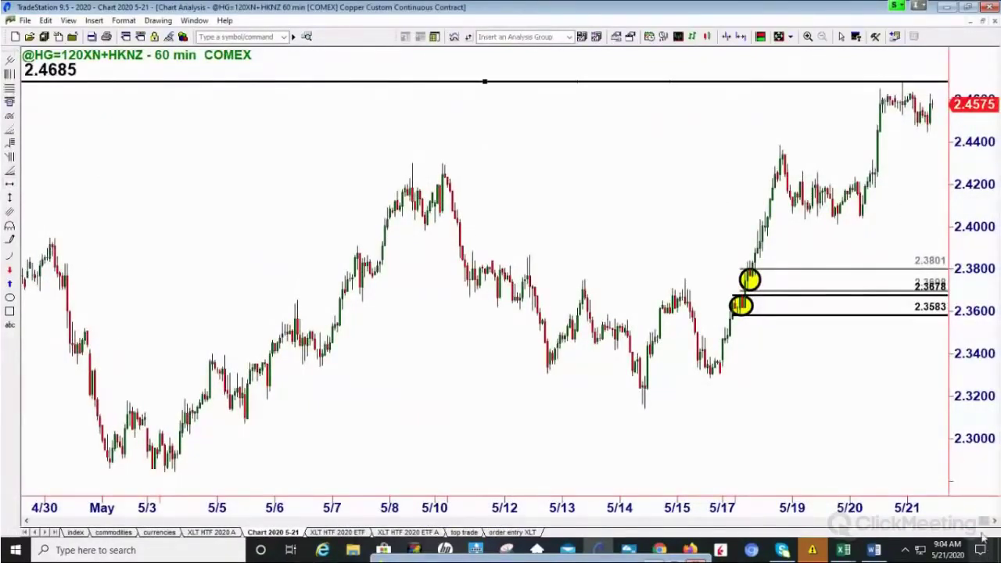
left_click_drag(984, 522, 912, 538)
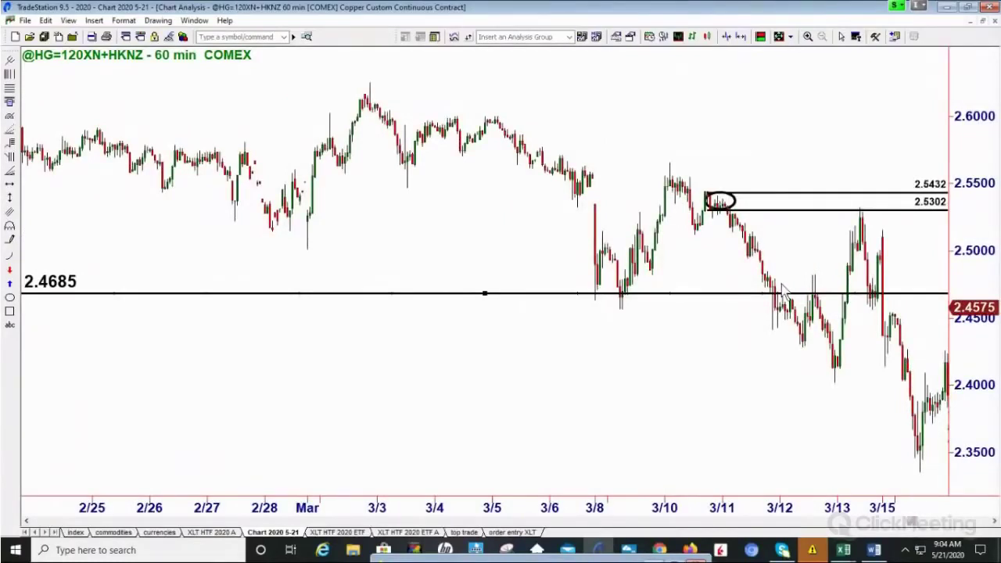
right_click(718, 293)
left_click(796, 471)
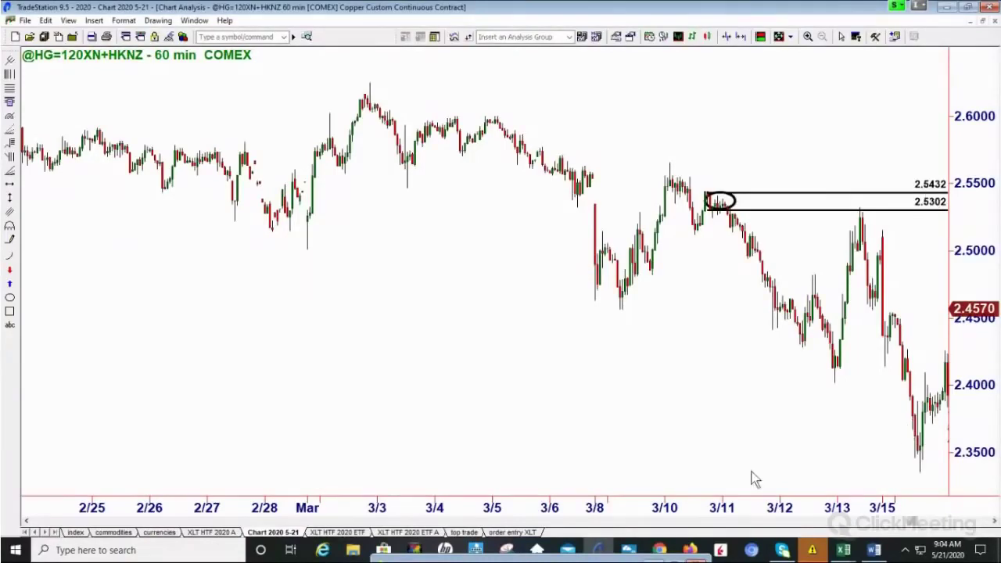
left_click_drag(916, 526, 984, 521)
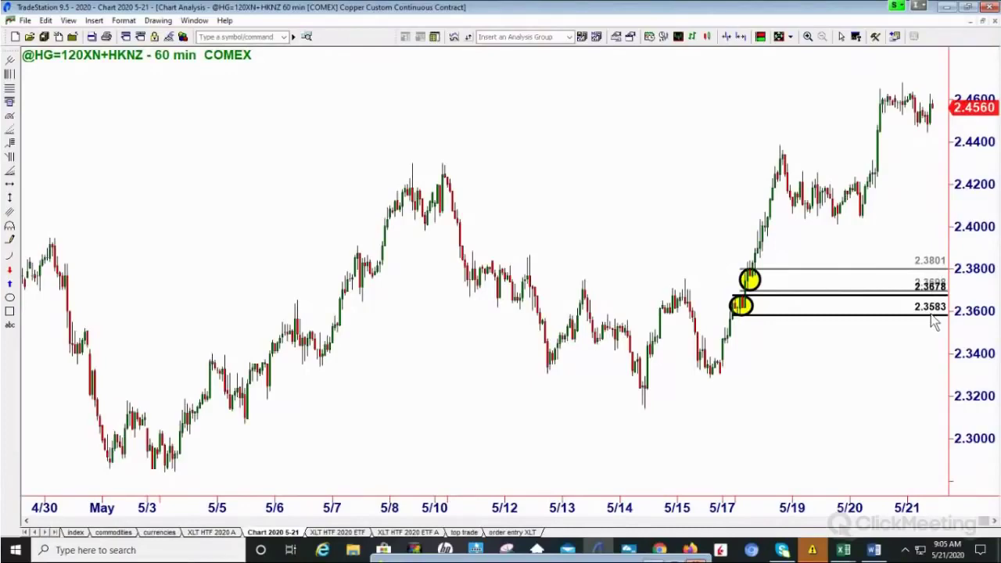
left_click(985, 22)
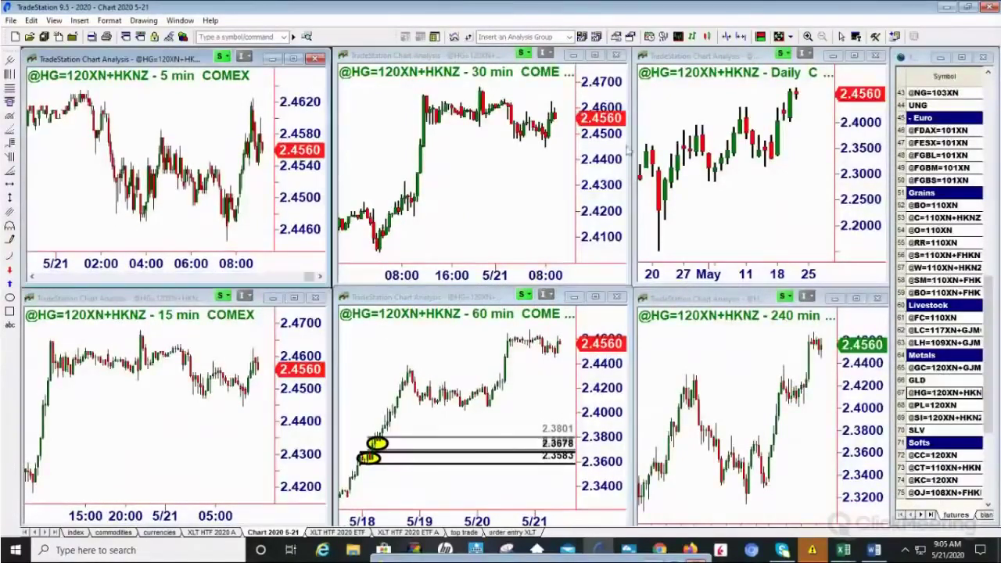
left_click(294, 59)
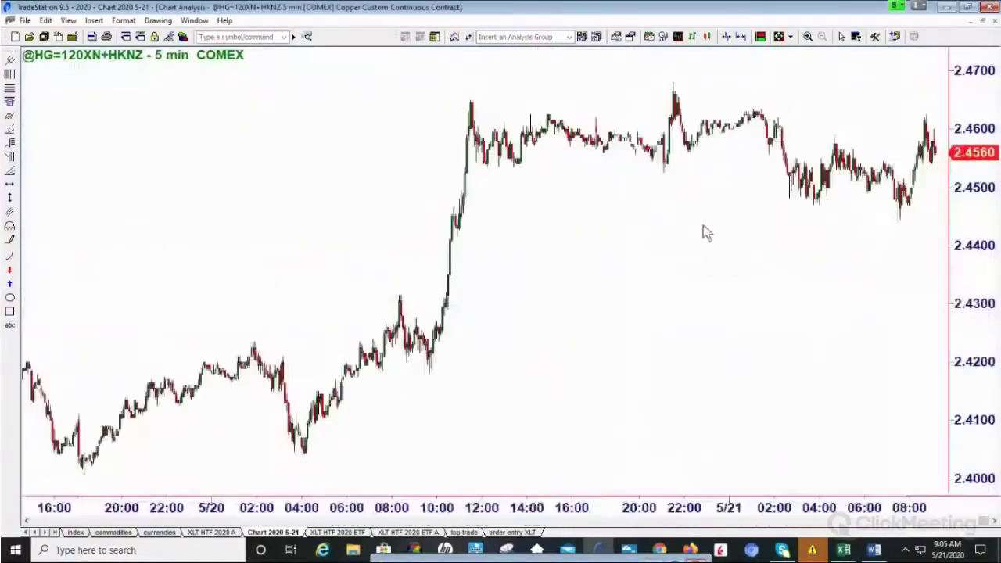
left_click(740, 39)
left_click(740, 39)
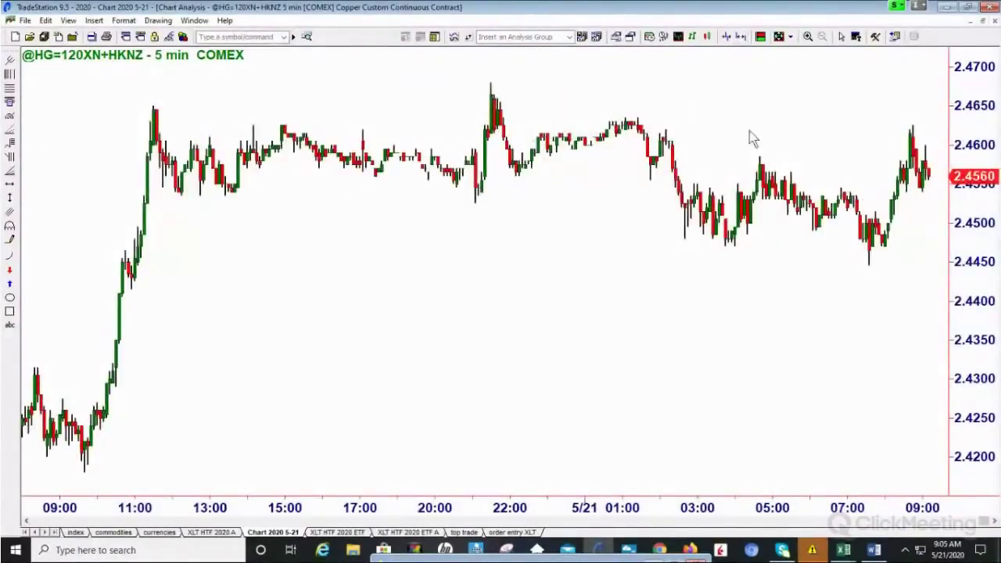
left_click(10, 92)
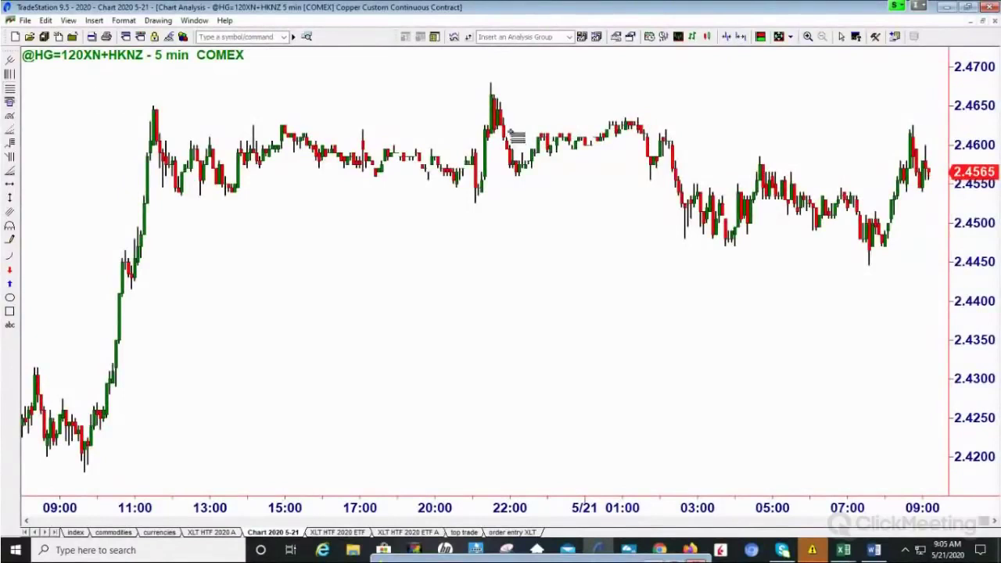
left_click(493, 92)
left_click(498, 130)
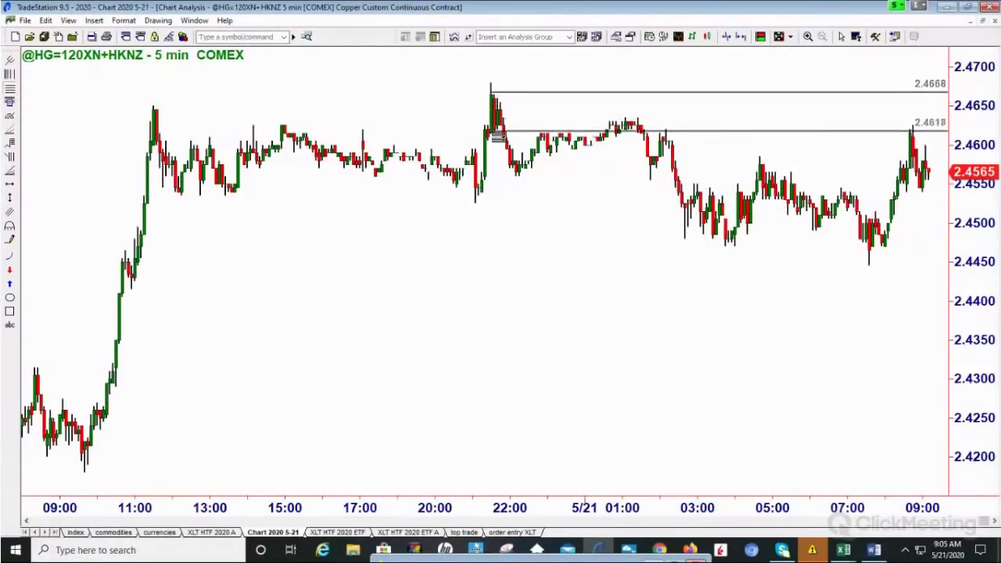
left_click_drag(498, 131, 498, 127)
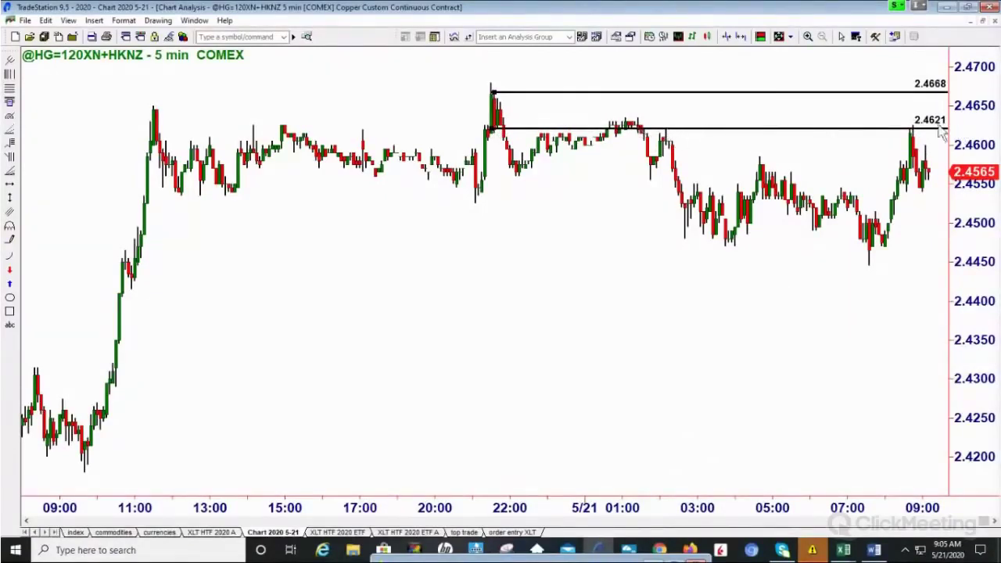
right_click(666, 128)
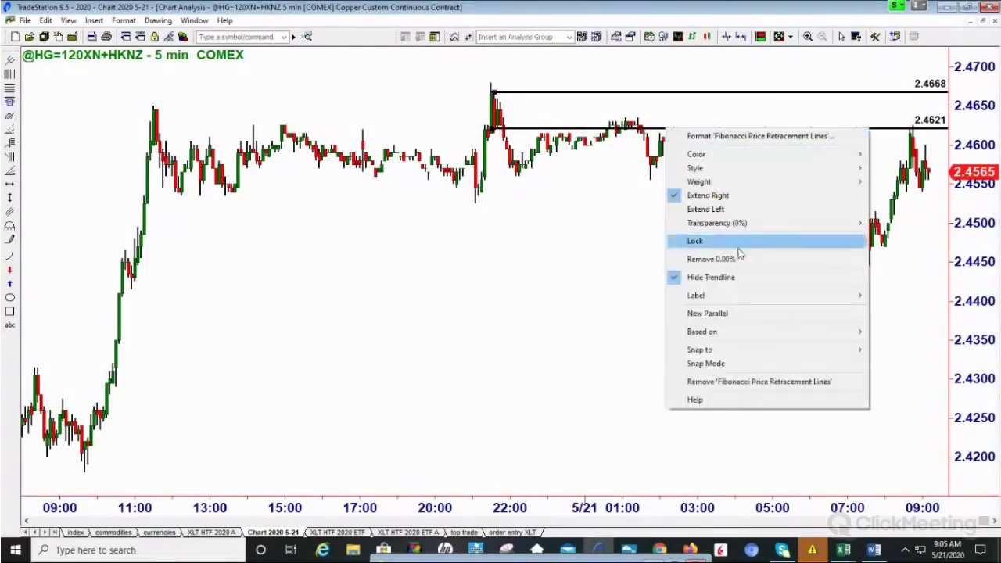
left_click(763, 382)
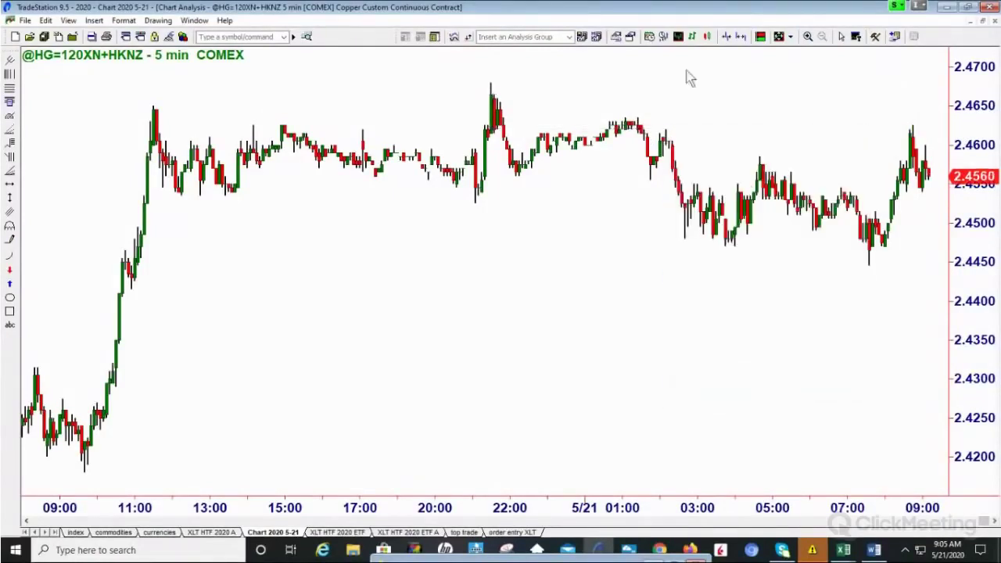
left_click(727, 37)
left_click(727, 37)
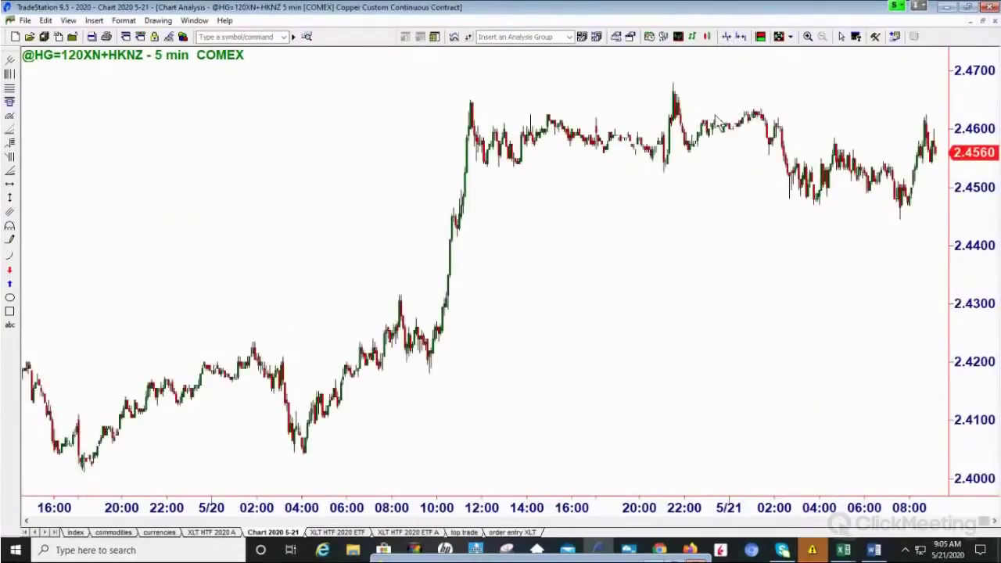
left_click(983, 22)
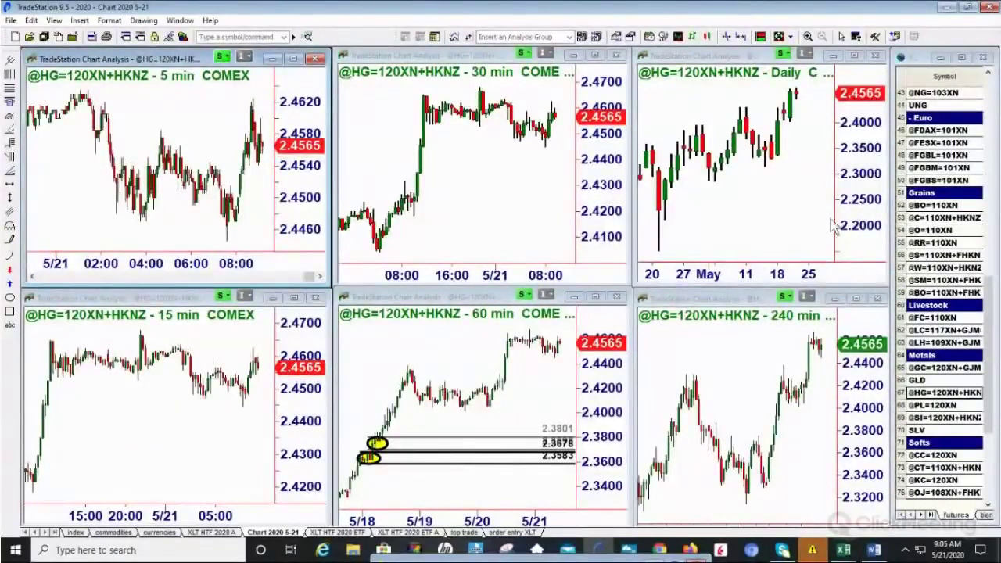
Look through the futures watchlist from the Metals and Softs groups back up to the index symbols
scroll(942, 180, "up", 5)
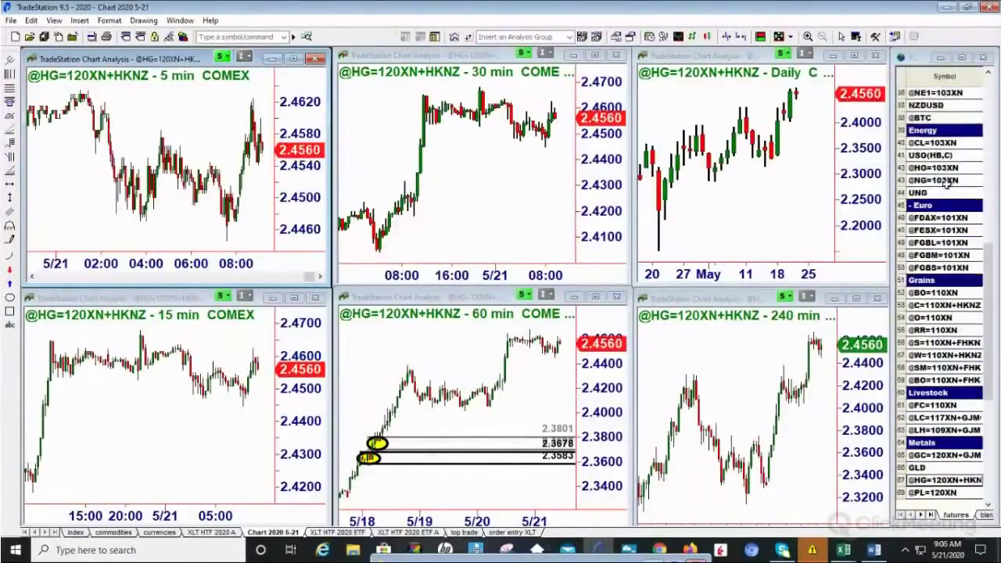
scroll(953, 181, "up", 3)
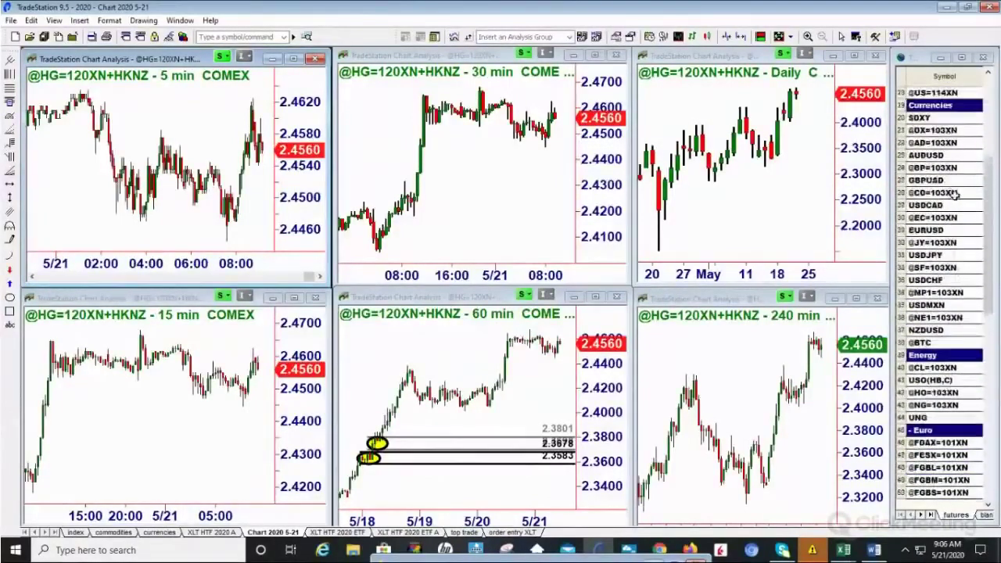
scroll(957, 202, "down", 3)
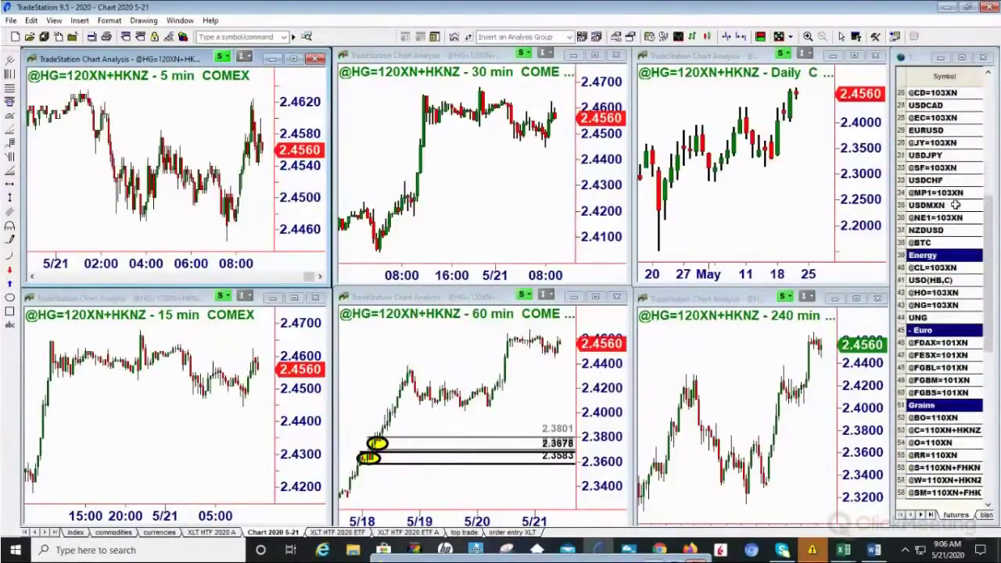
scroll(953, 234, "down", 4)
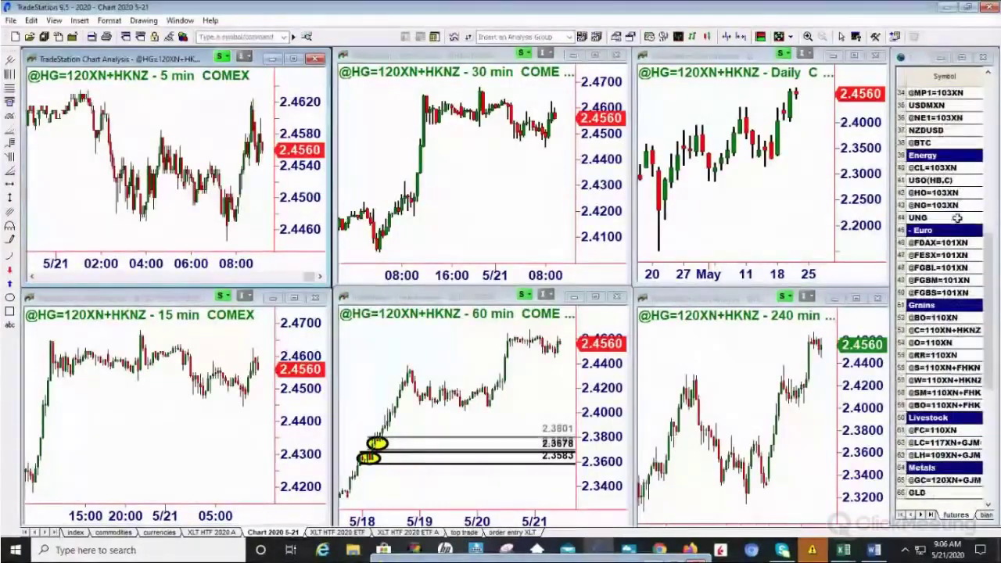
scroll(945, 272, "down", 2)
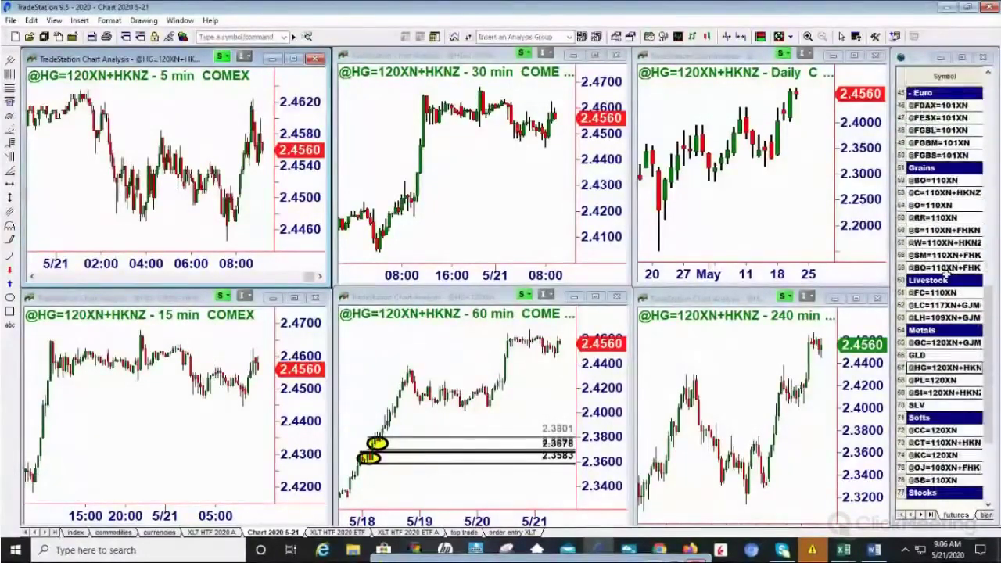
scroll(947, 272, "down", 1)
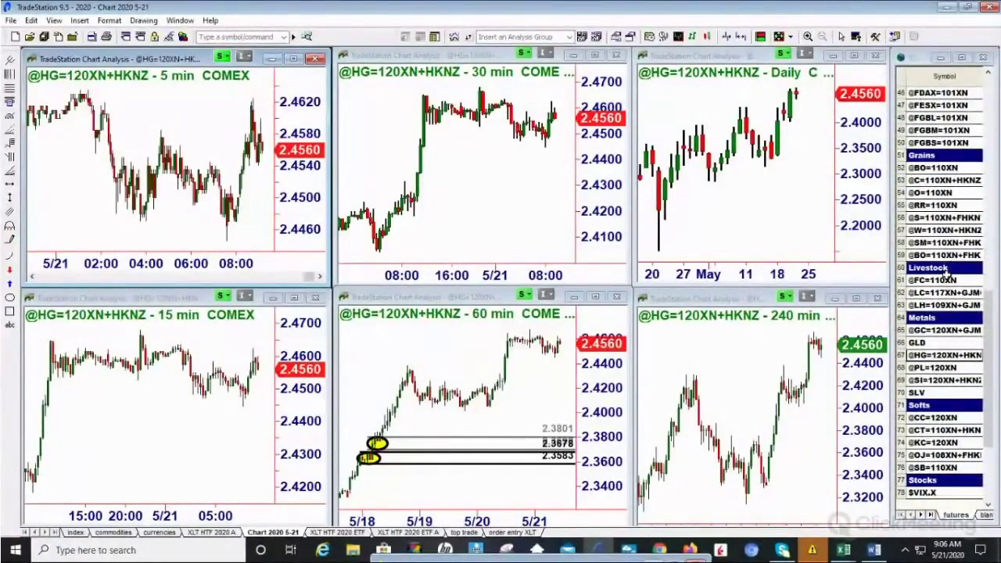
scroll(947, 272, "up", 4)
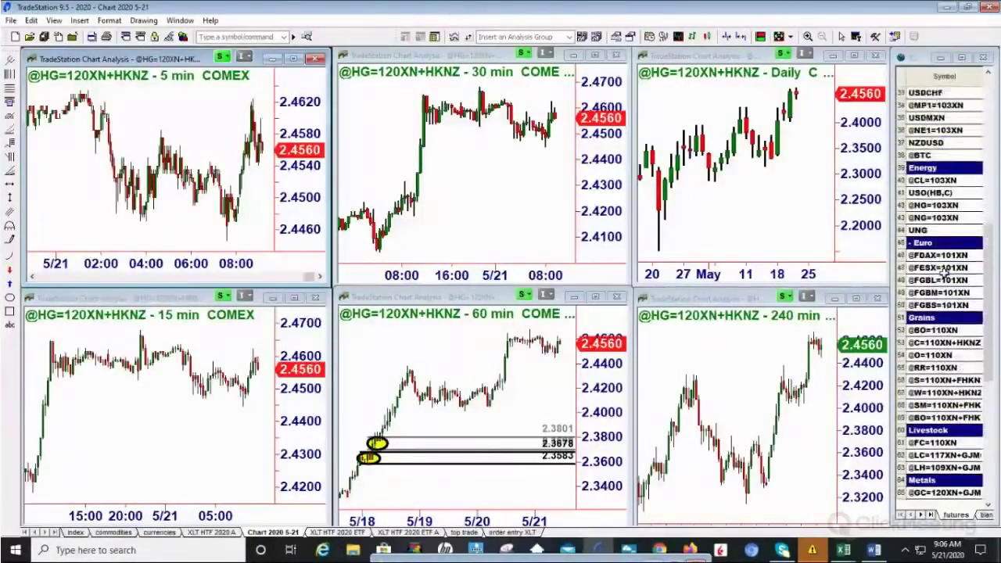
scroll(945, 271, "up", 6)
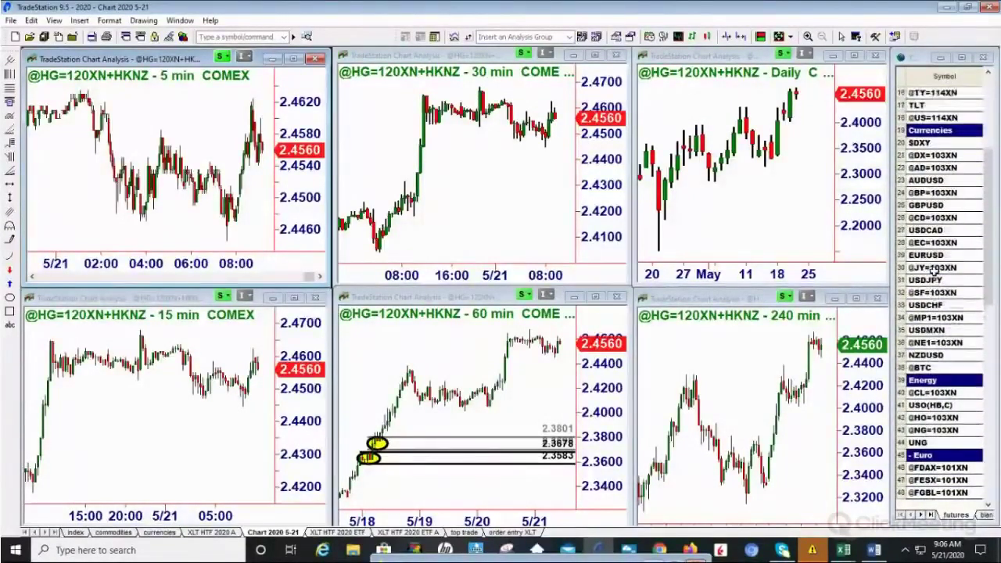
scroll(934, 270, "up", 4)
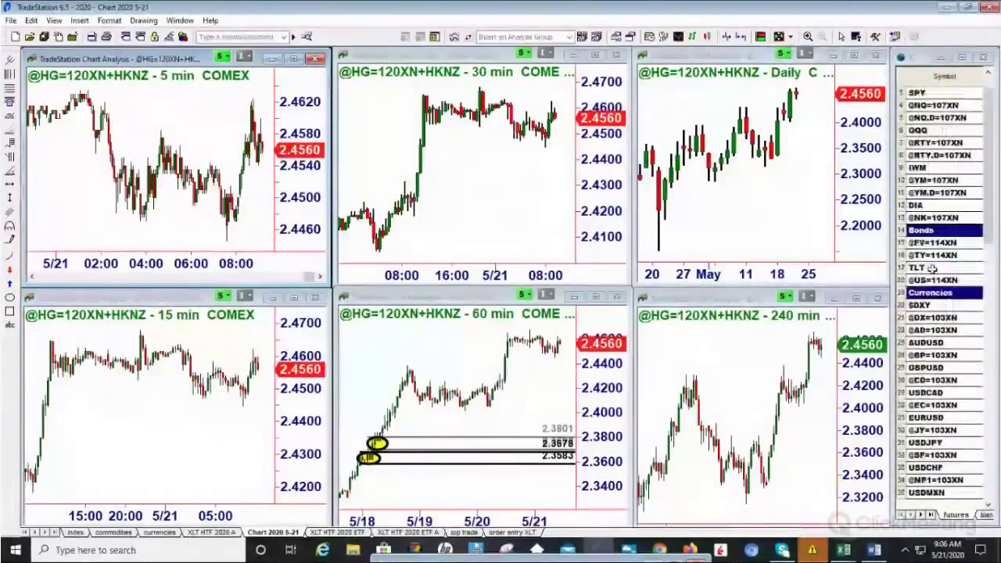
scroll(933, 270, "up", 1)
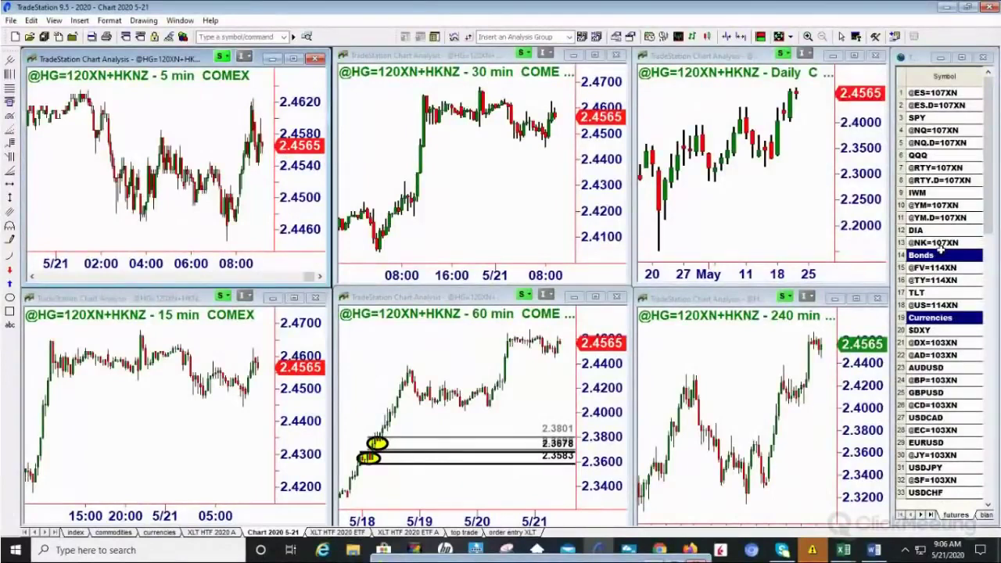
left_click(930, 356)
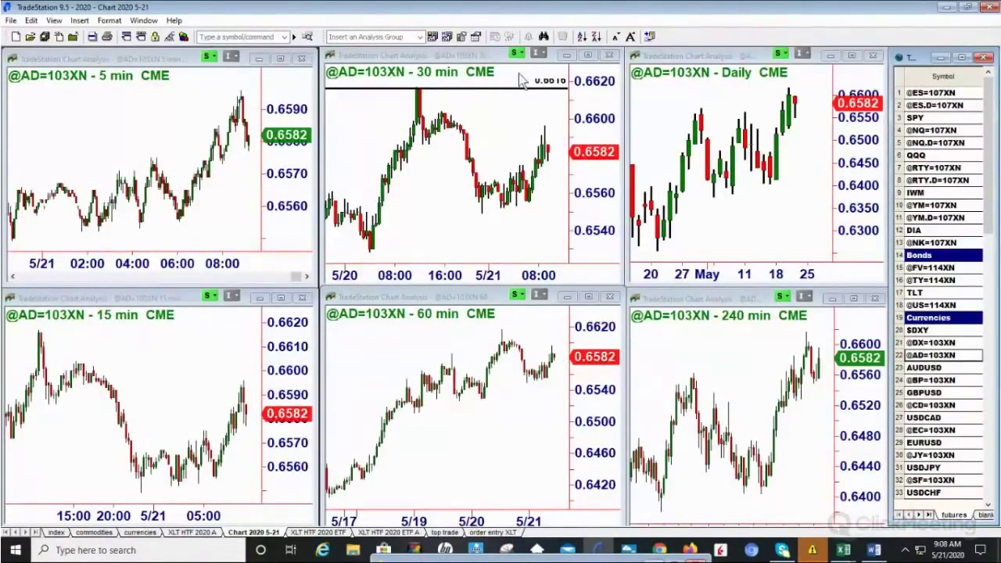
left_click(588, 57)
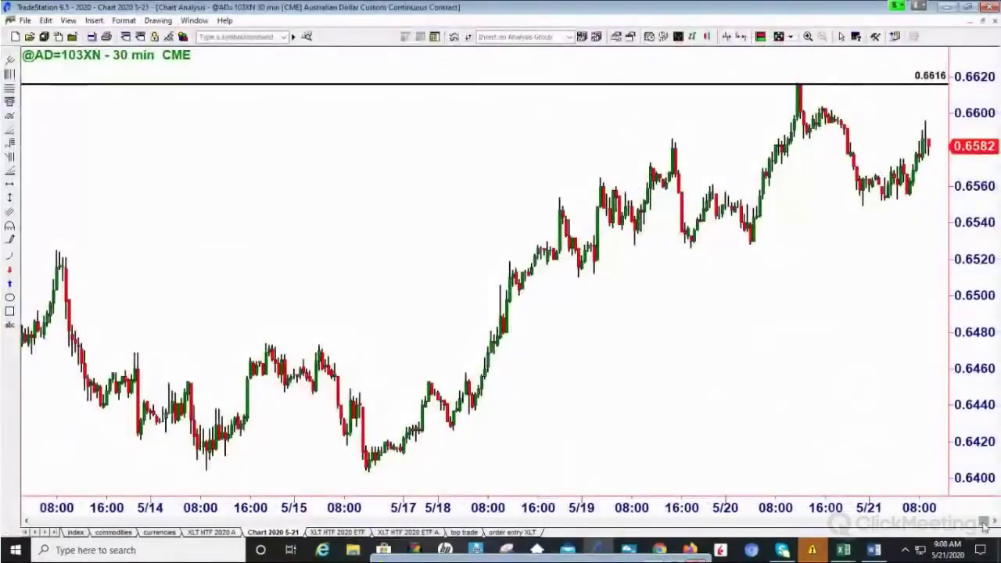
left_click_drag(985, 526, 837, 532)
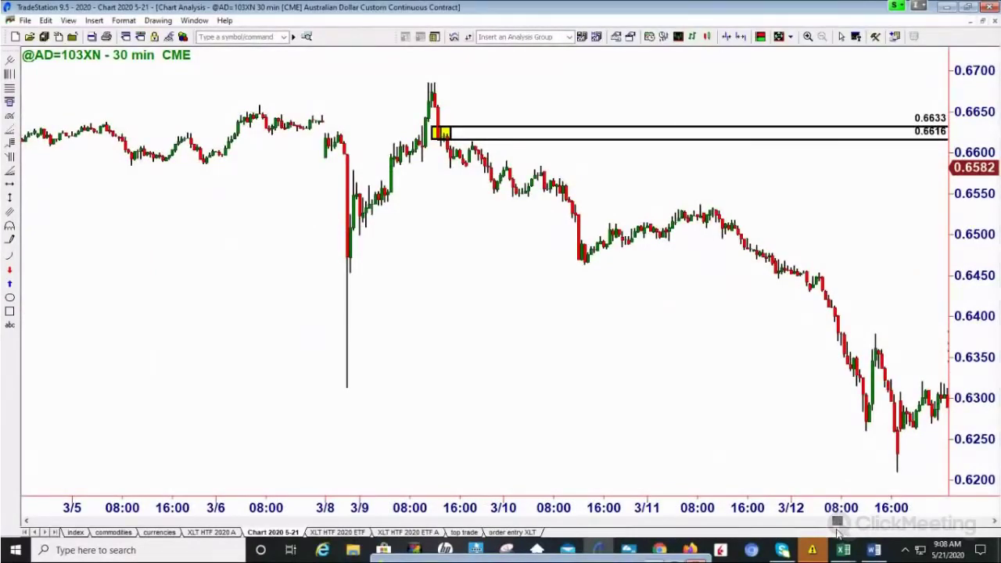
left_click_drag(838, 532, 964, 524)
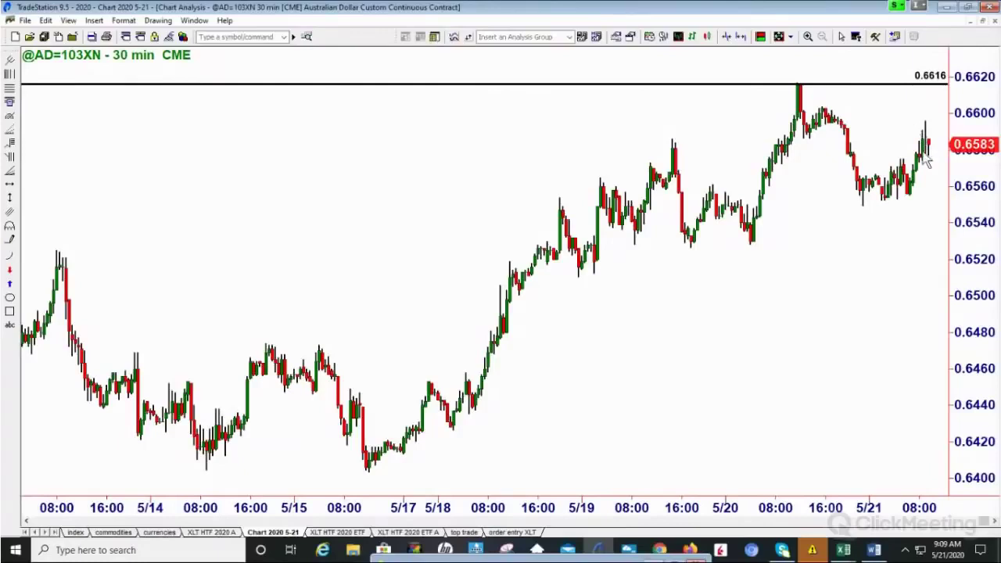
left_click(983, 28)
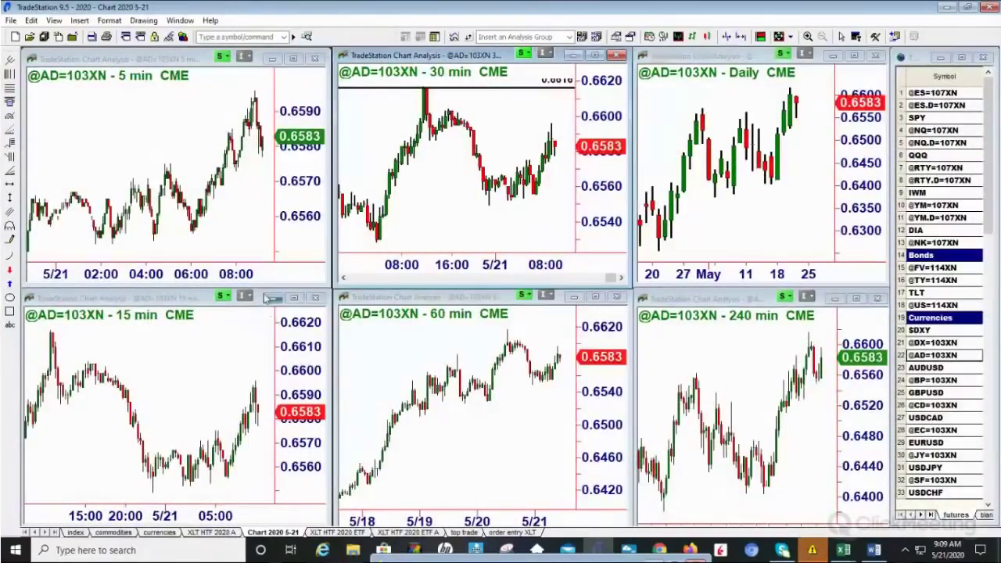
left_click(293, 301)
left_click(293, 299)
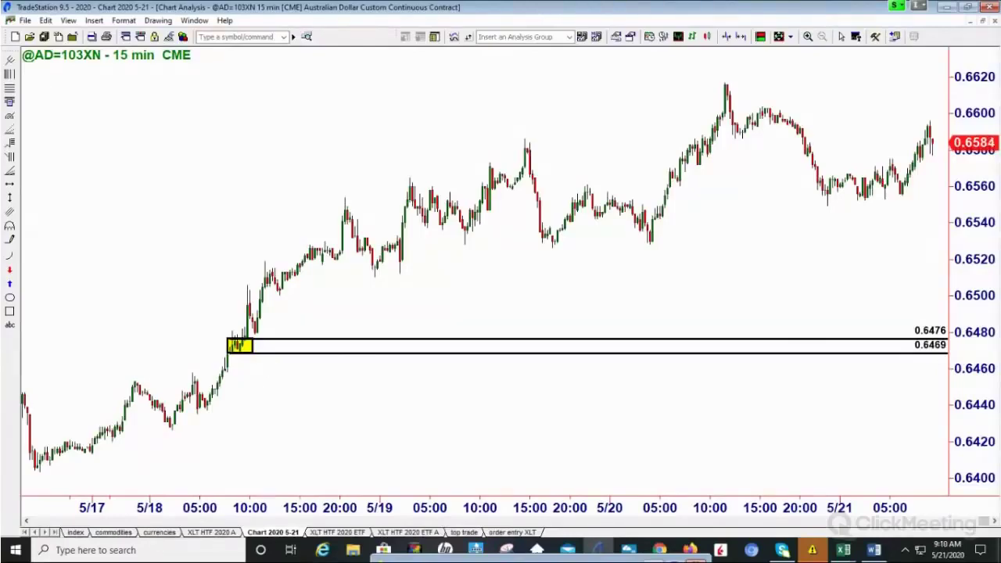
left_click(983, 21)
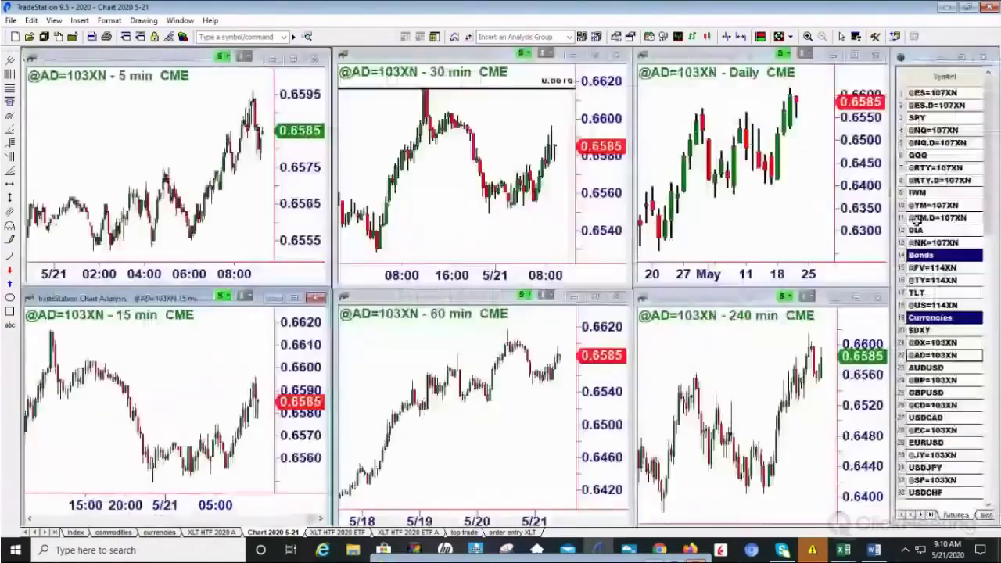
Load AUDUSD into the linked charts and trace the 0.66170–0.66309 supply zone to its March origin on the 30-minute chart, returning to the grid
left_click(927, 368)
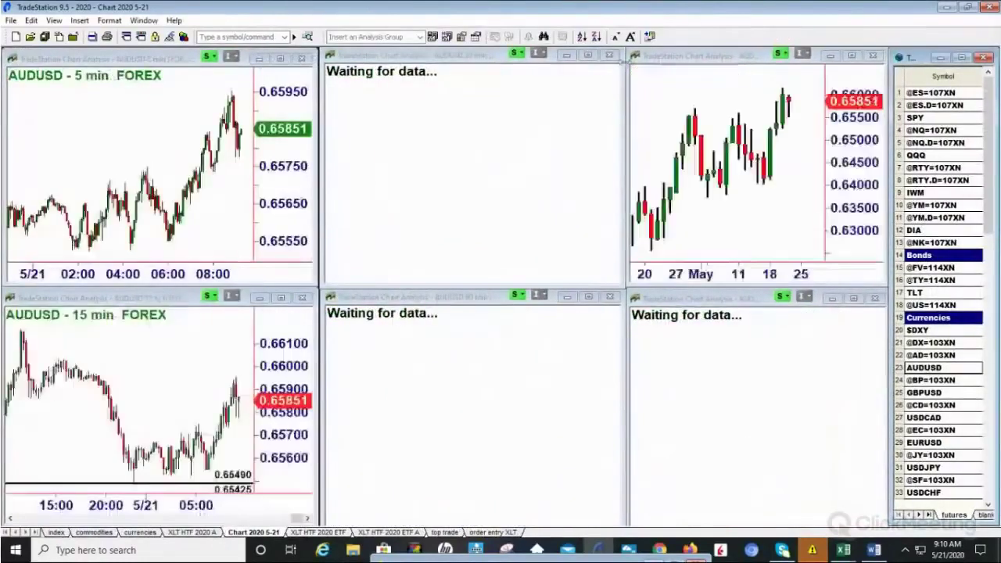
left_click(589, 57)
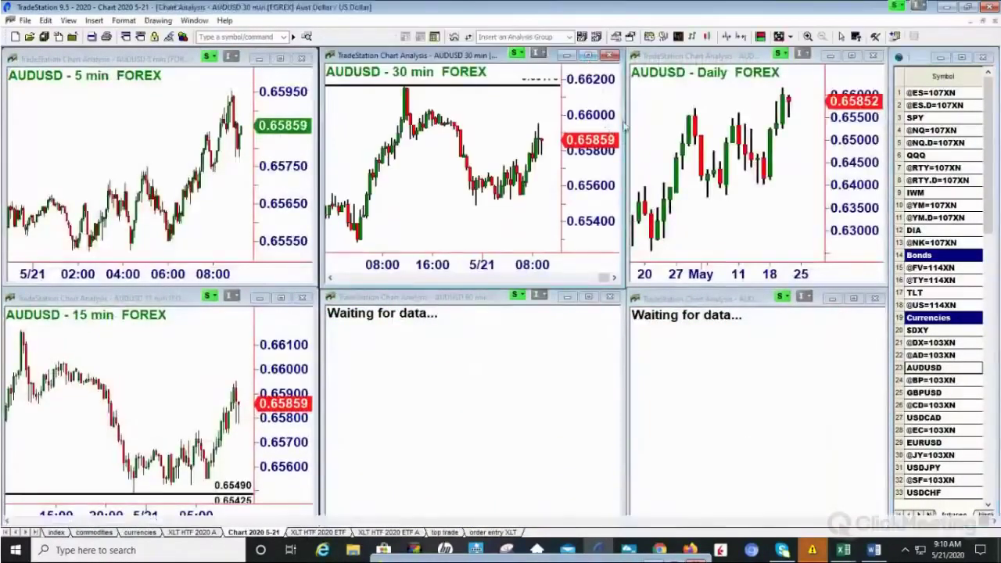
left_click(589, 57)
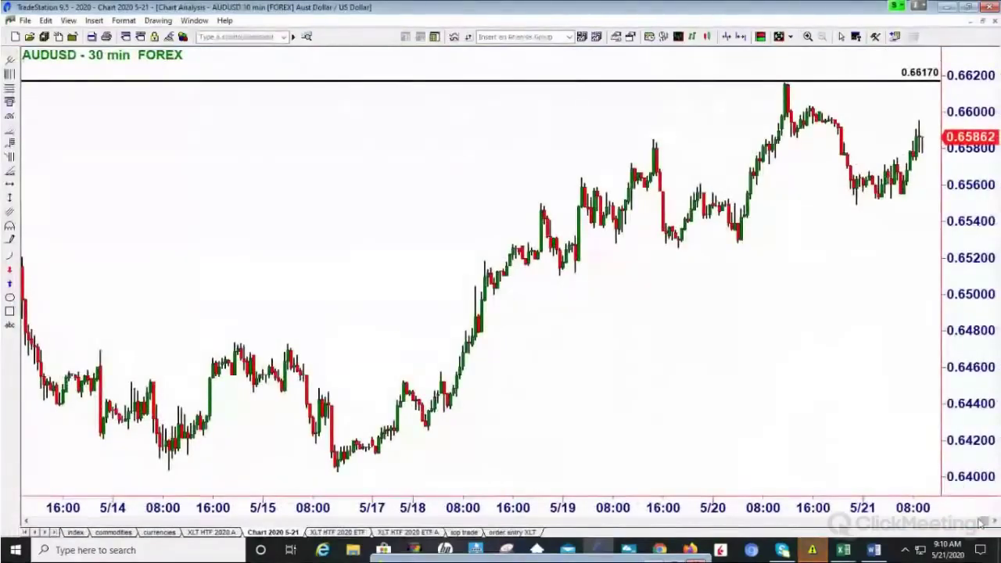
mouse_move(984, 522)
left_mouse_down()
mouse_move(840, 529)
mouse_move(840, 540)
left_mouse_up()
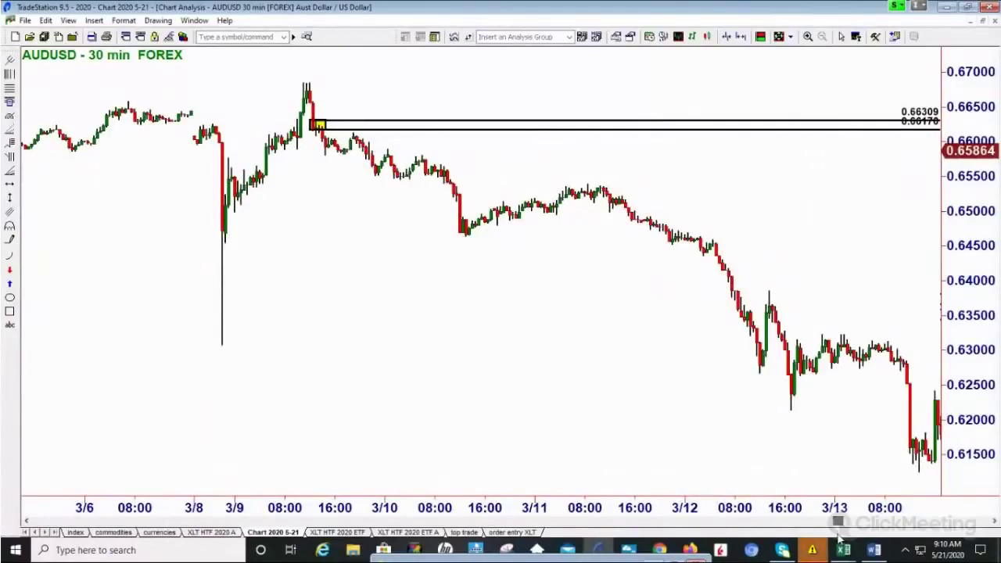
left_click_drag(839, 538, 978, 538)
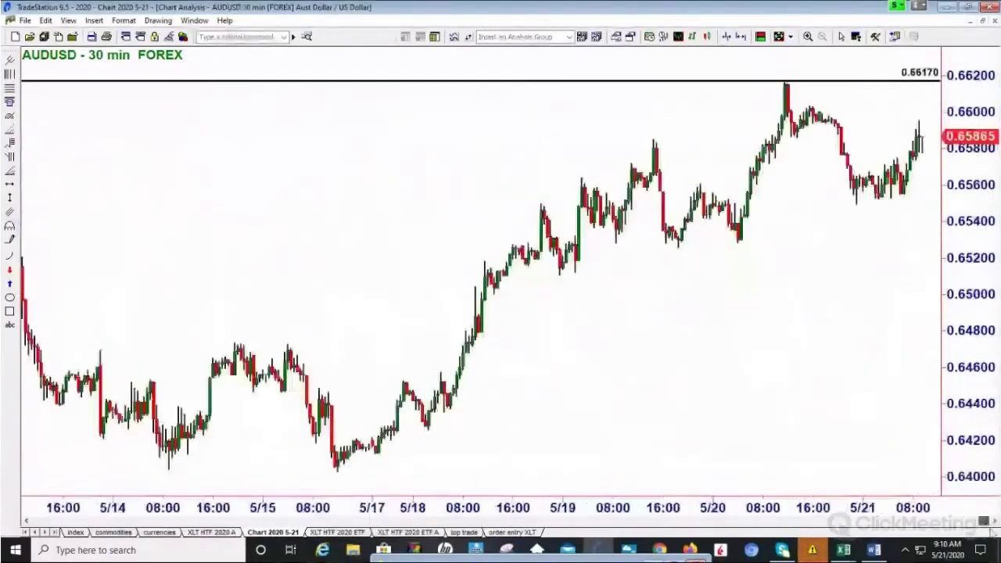
left_click(984, 22)
Inspect the 0.65425–0.65490 and 0.64670–0.64746 demand zones on the enlarged AUDUSD 15-minute chart and return to the grid
left_click(740, 36)
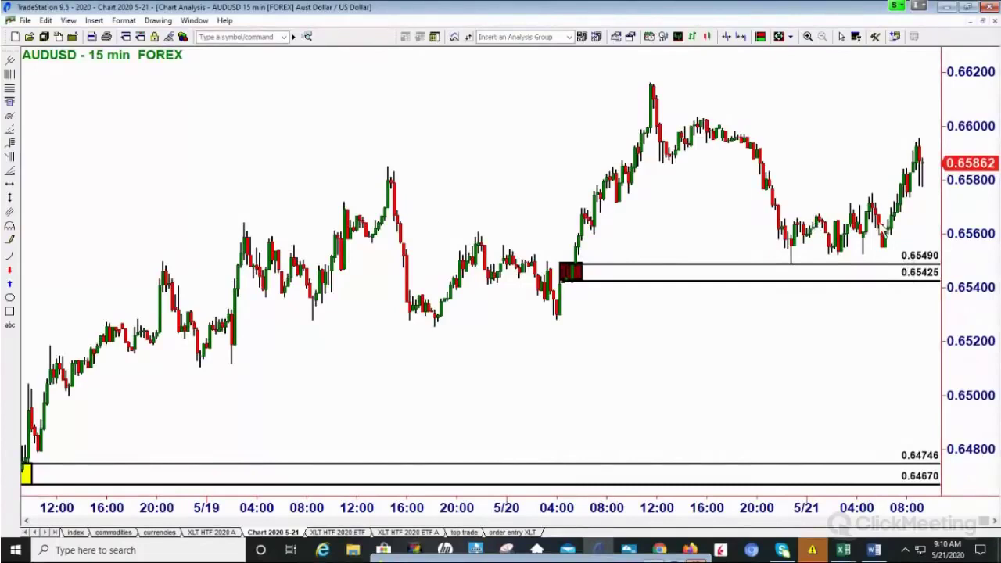
left_click(732, 37)
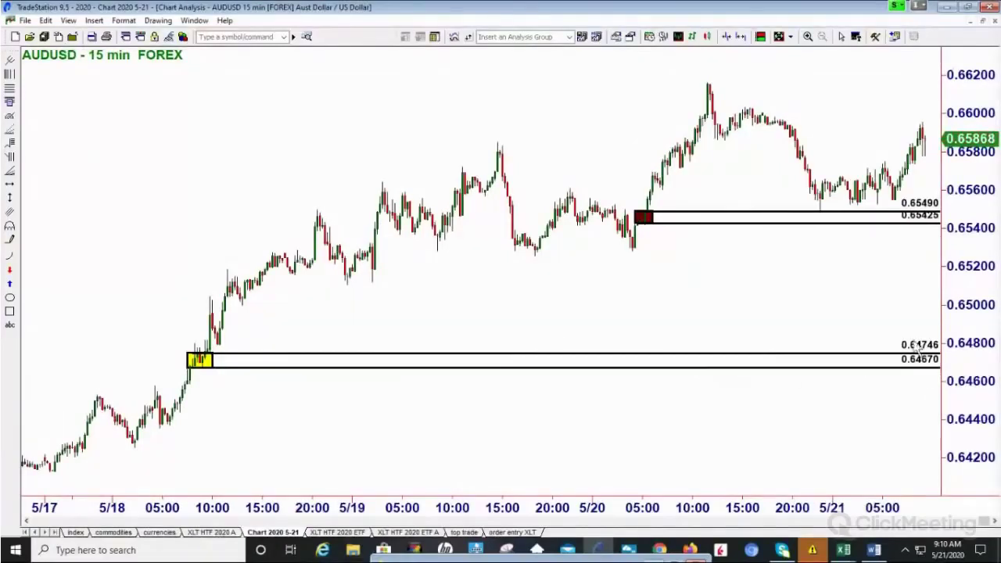
left_click(984, 23)
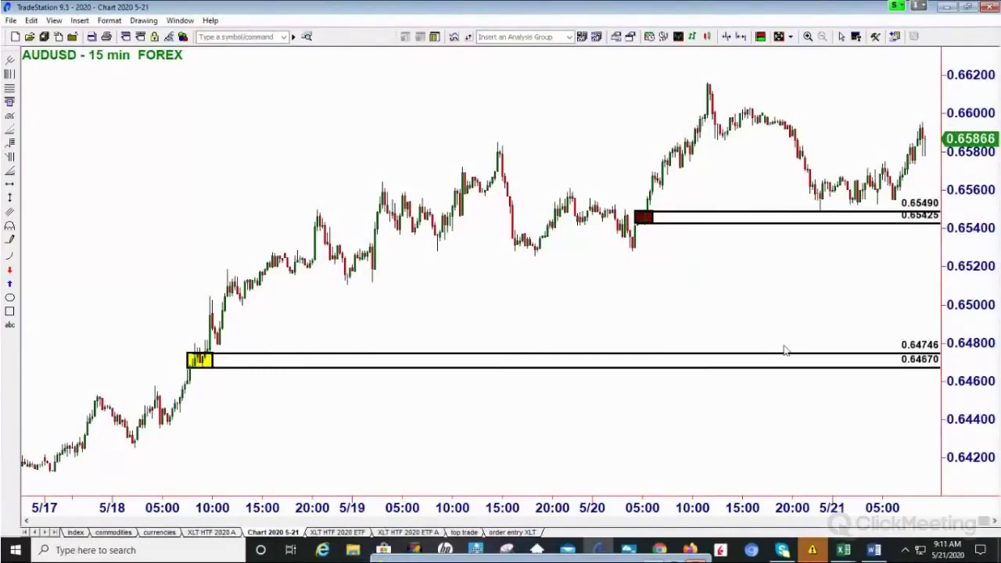
Inspect the AUDUSD 240-minute demand zones at 0.61929–0.62455 and 0.60553–0.60998 and trace the overhead supply zones to their January–February origins, returning to the grid
left_click(857, 299)
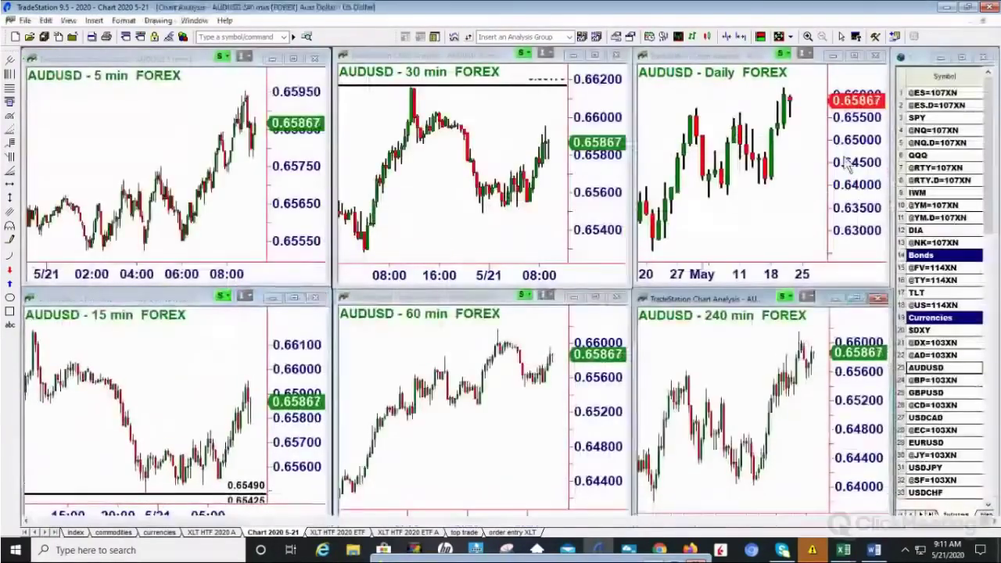
left_click(727, 37)
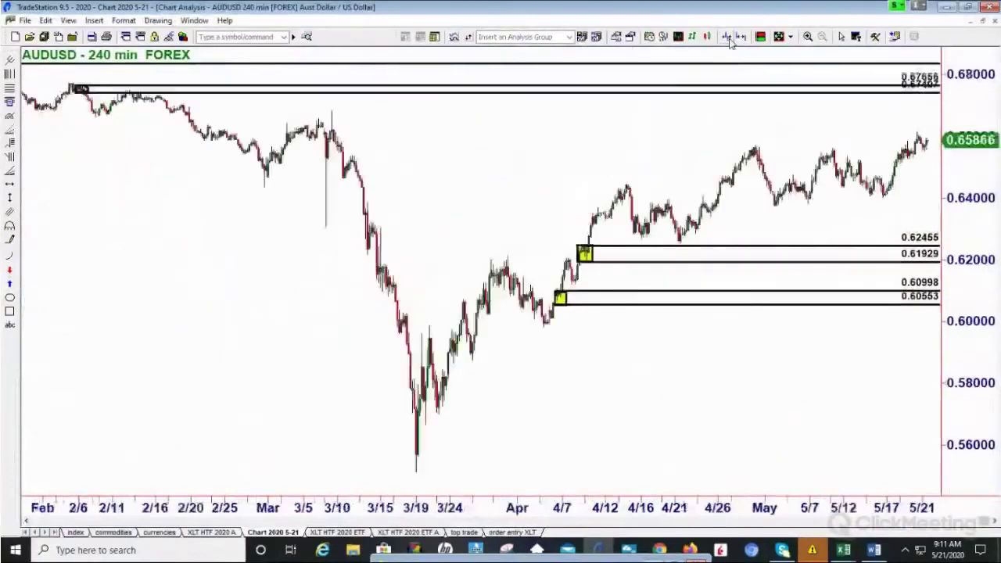
left_click(727, 37)
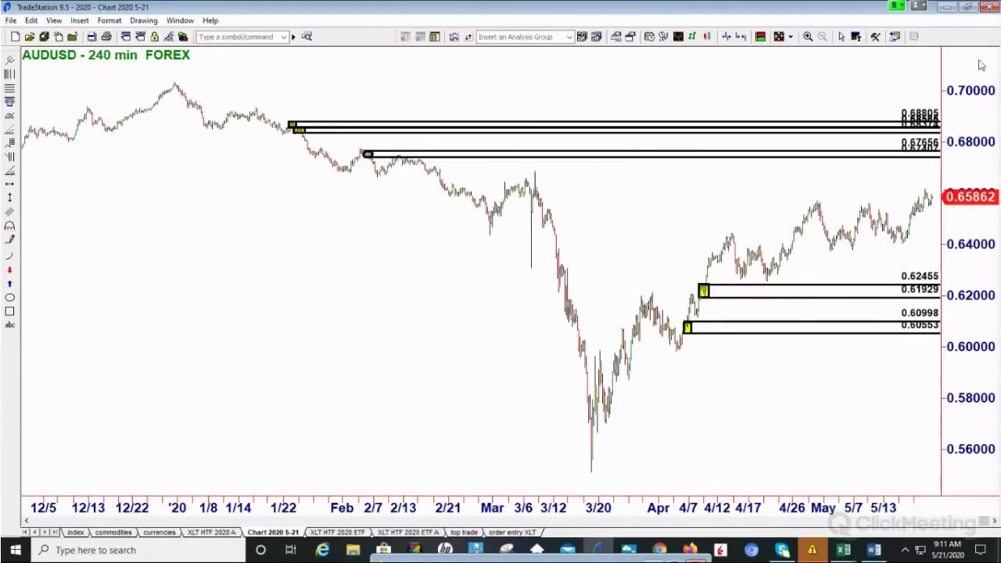
left_click(983, 22)
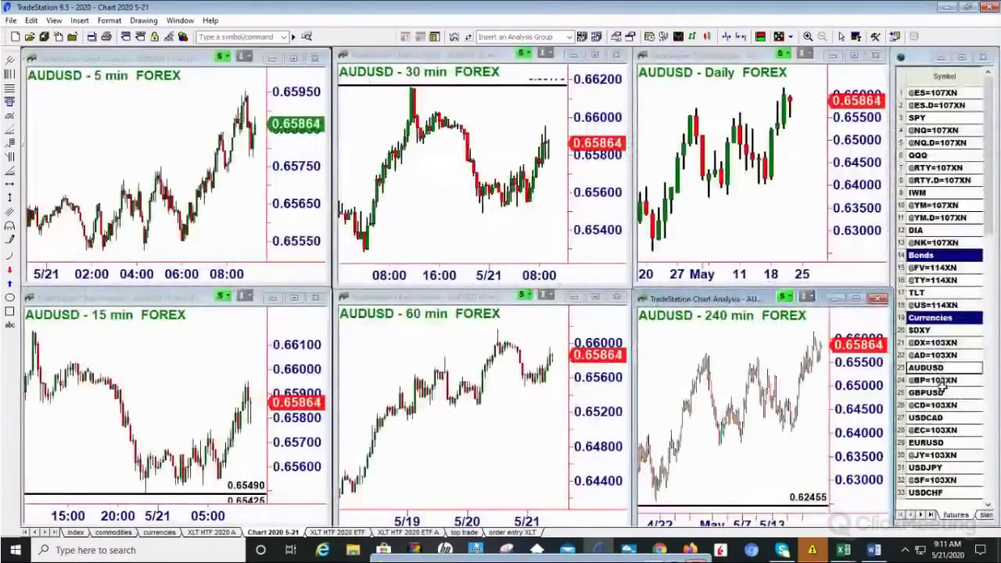
left_click(935, 405)
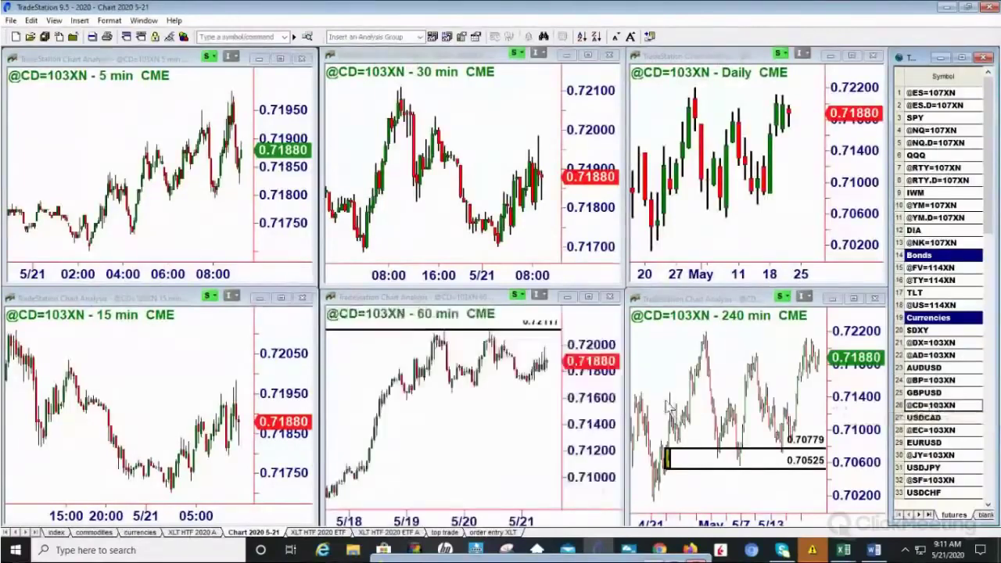
left_click(852, 299)
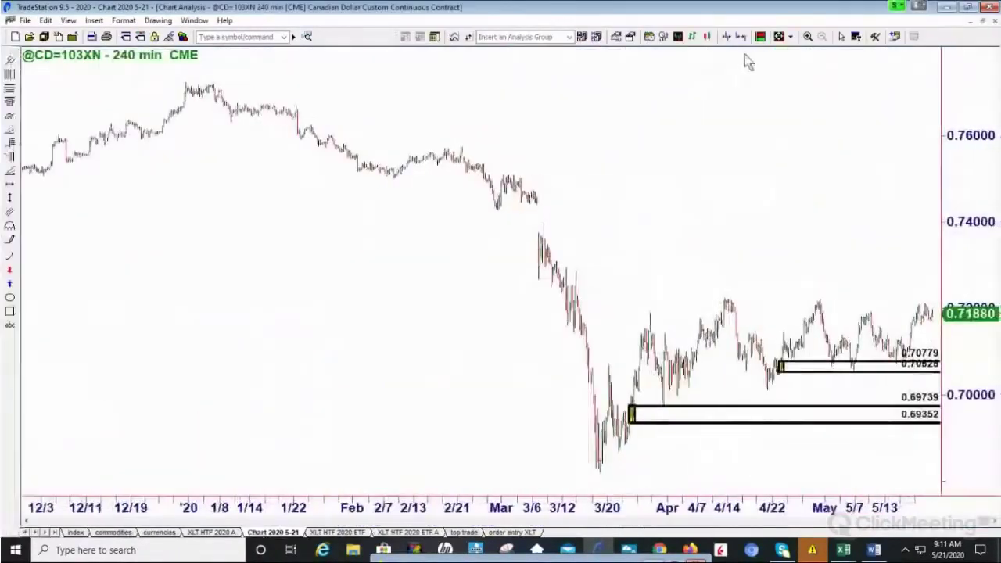
left_click(741, 38)
left_click(742, 37)
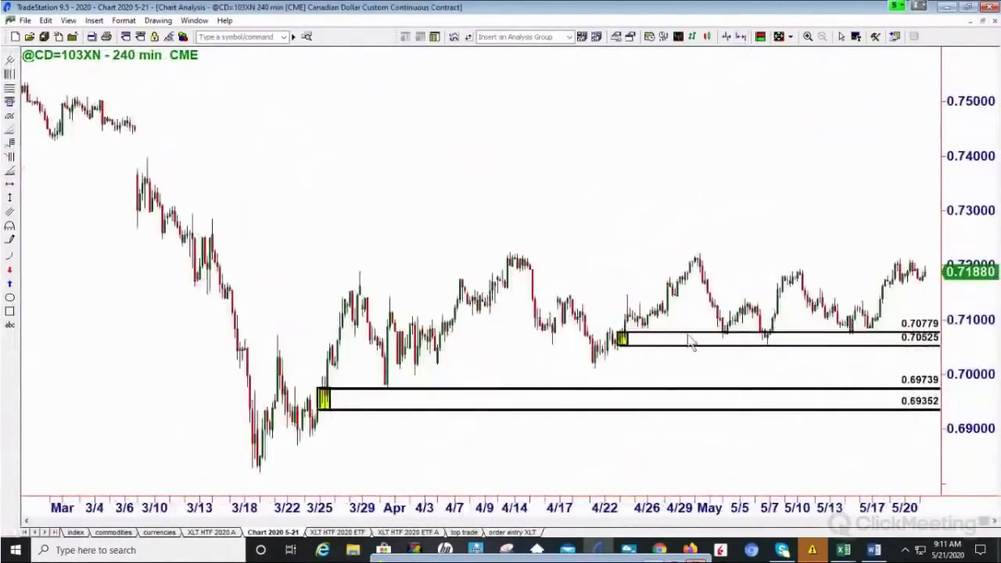
right_click(630, 344)
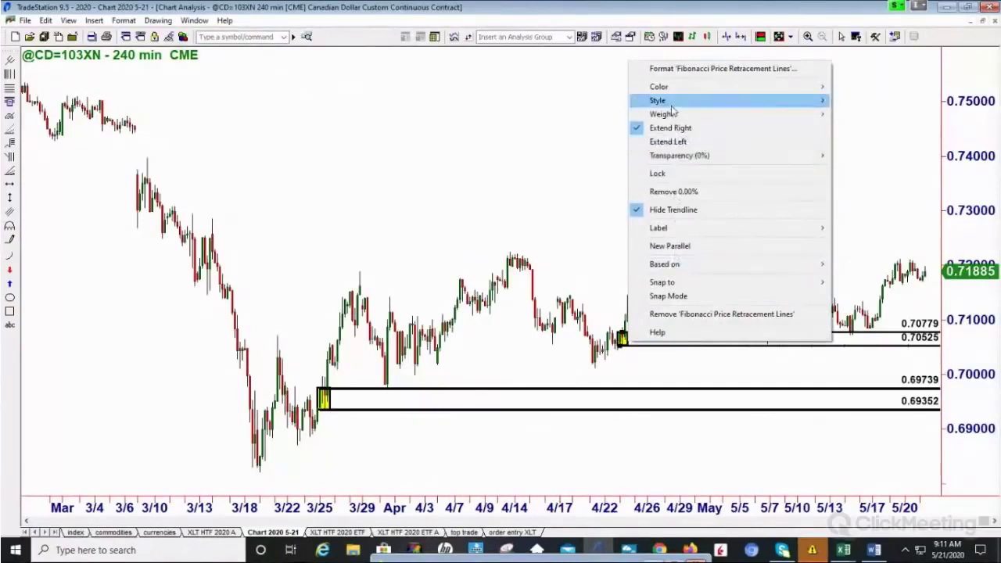
mouse_move(672, 93)
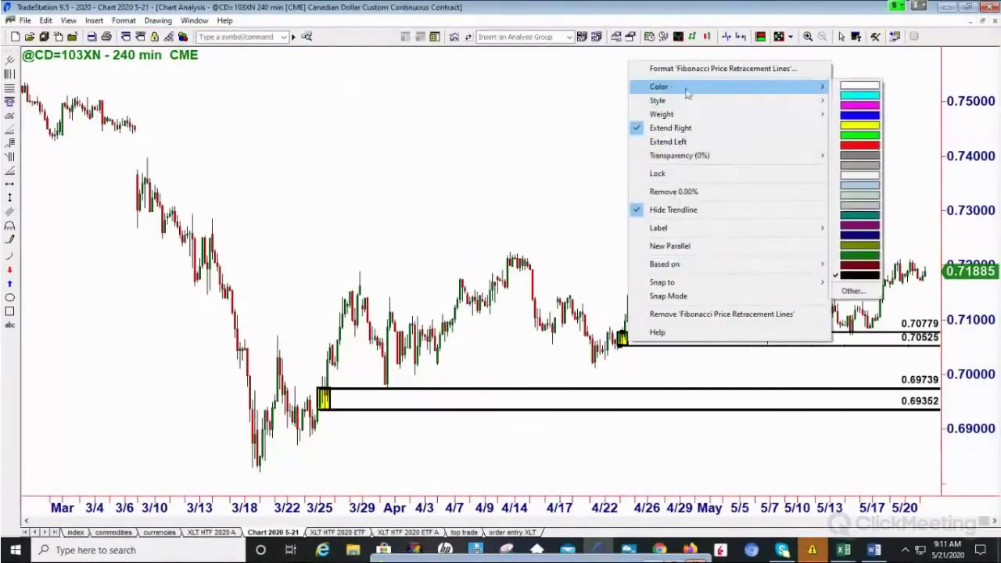
left_click(860, 216)
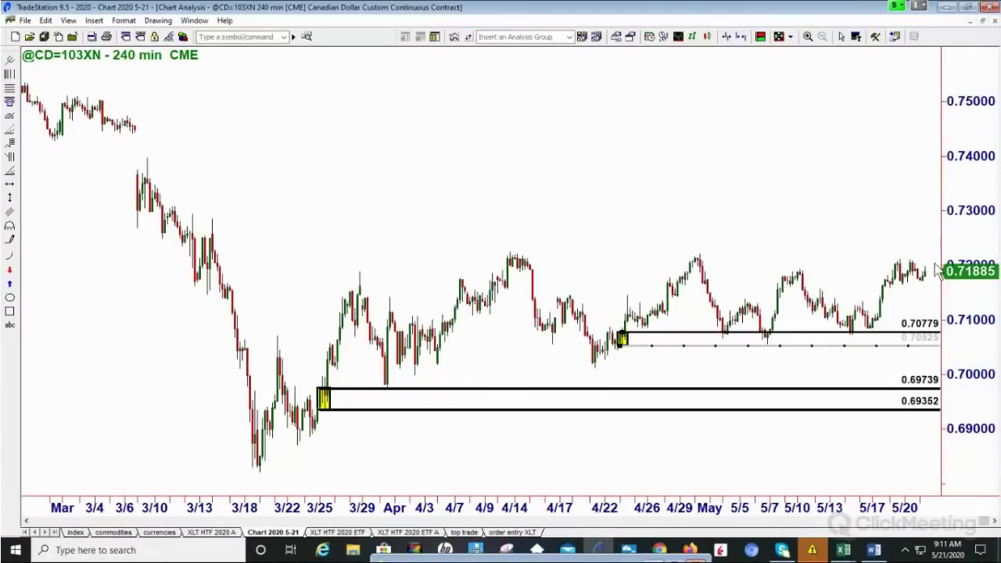
left_click(983, 22)
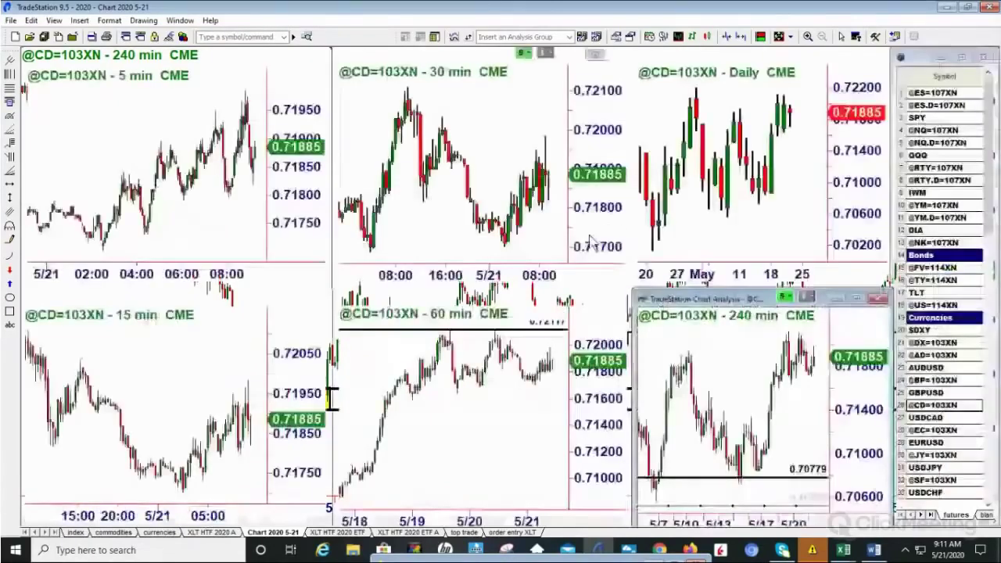
left_click(596, 297)
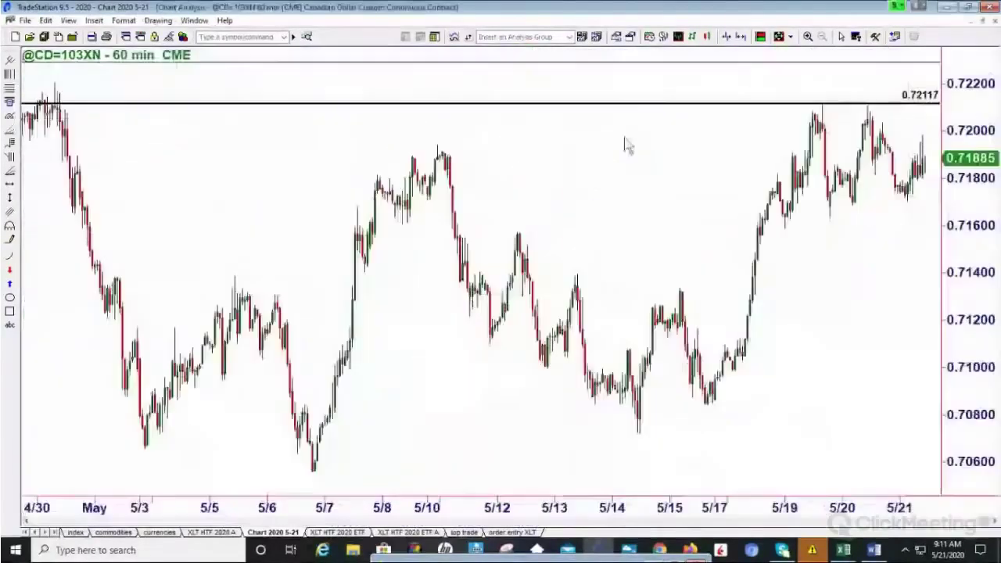
left_click(727, 37)
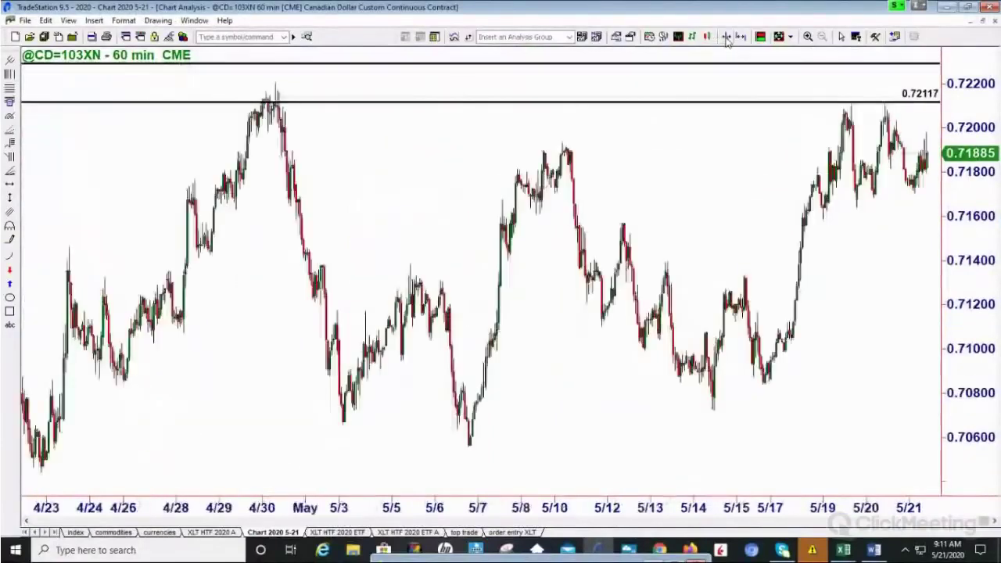
left_click(727, 37)
left_click(726, 38)
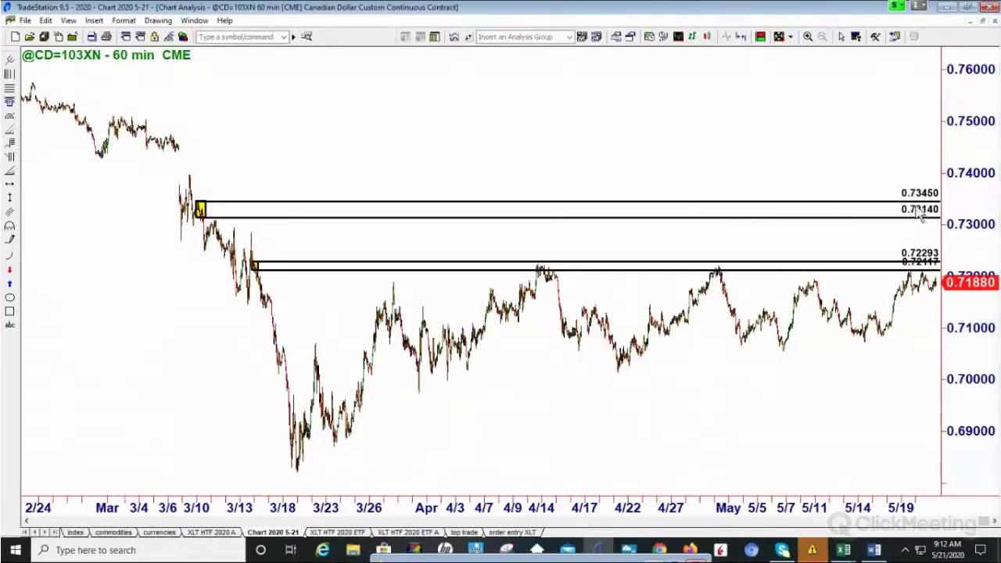
left_click(981, 28)
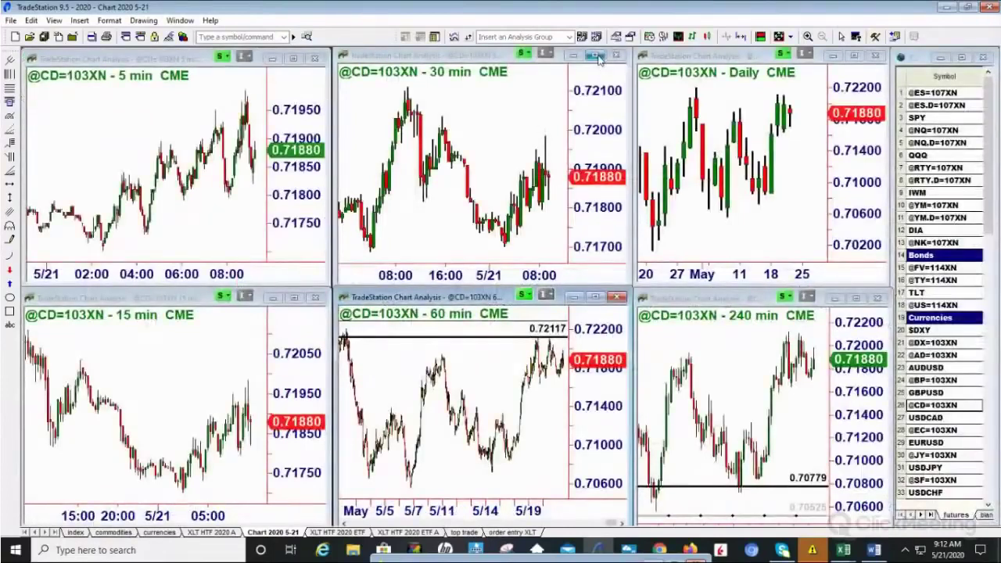
left_click(597, 57)
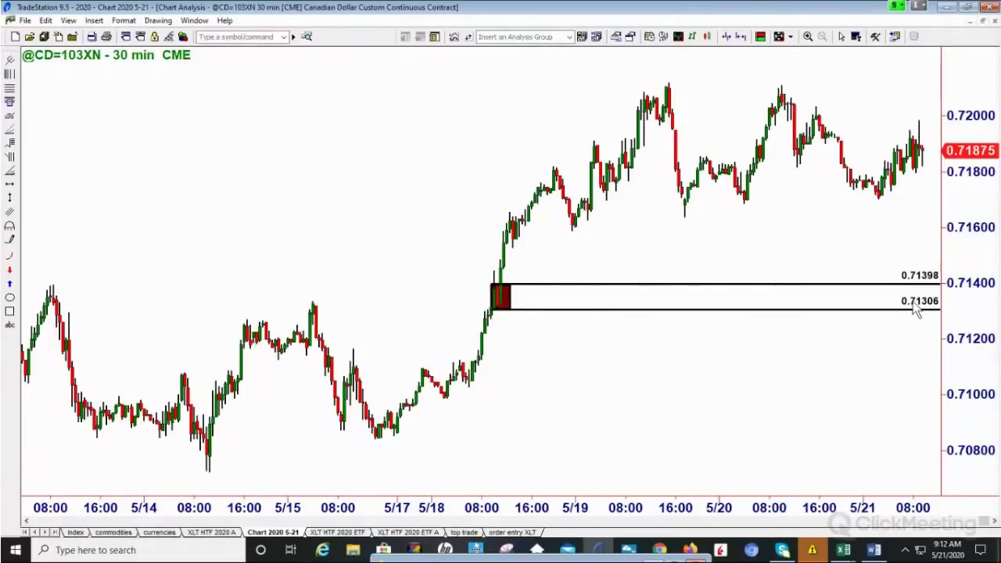
left_click(983, 20)
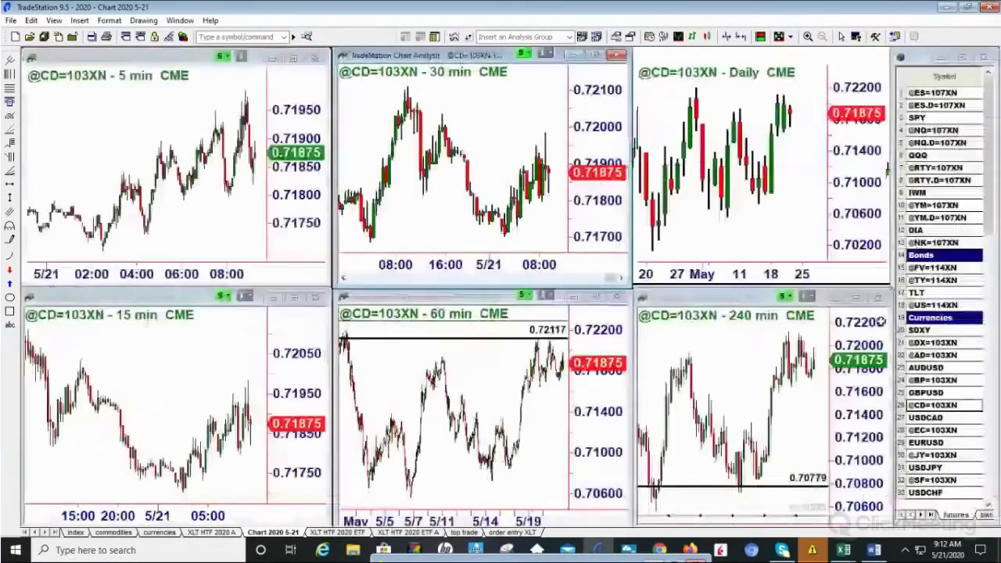
left_click(927, 455)
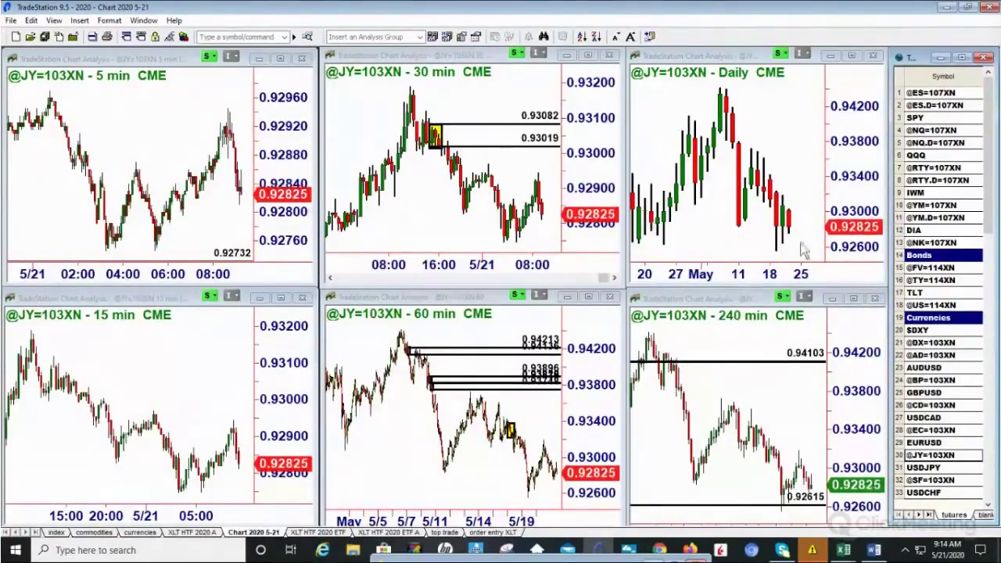
left_click(854, 298)
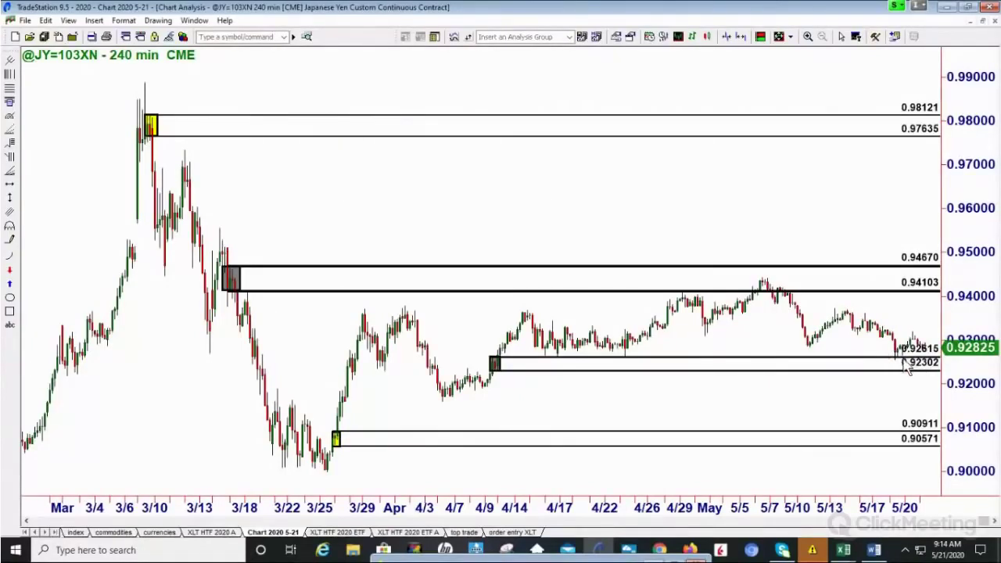
left_click(984, 21)
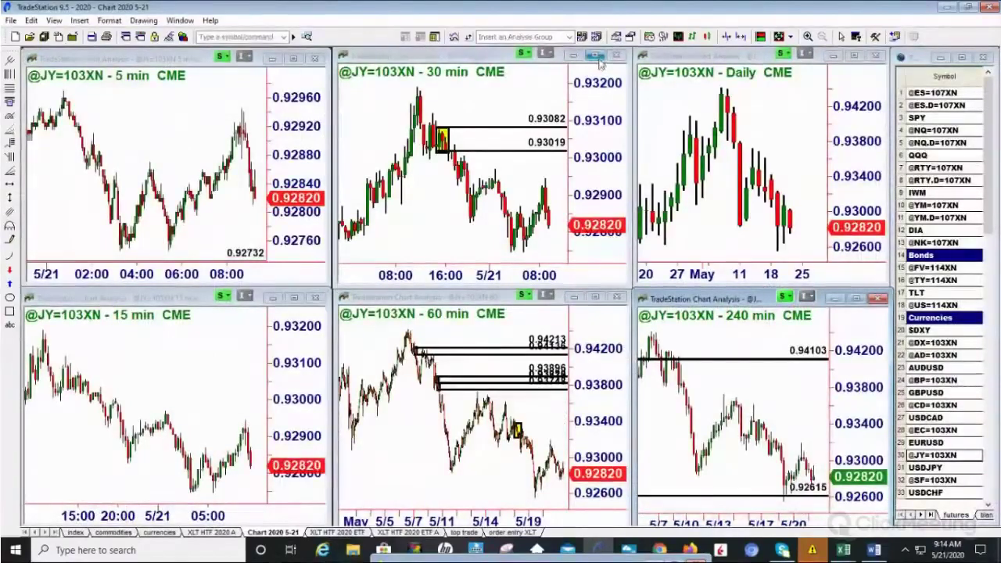
left_click(607, 90)
double_click(607, 90)
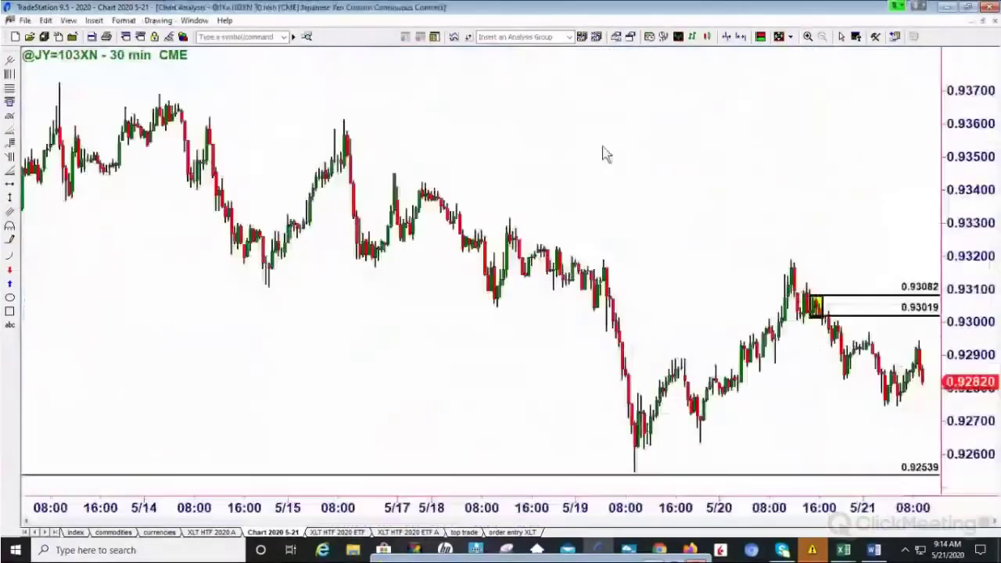
right_click(820, 305)
mouse_move(861, 372)
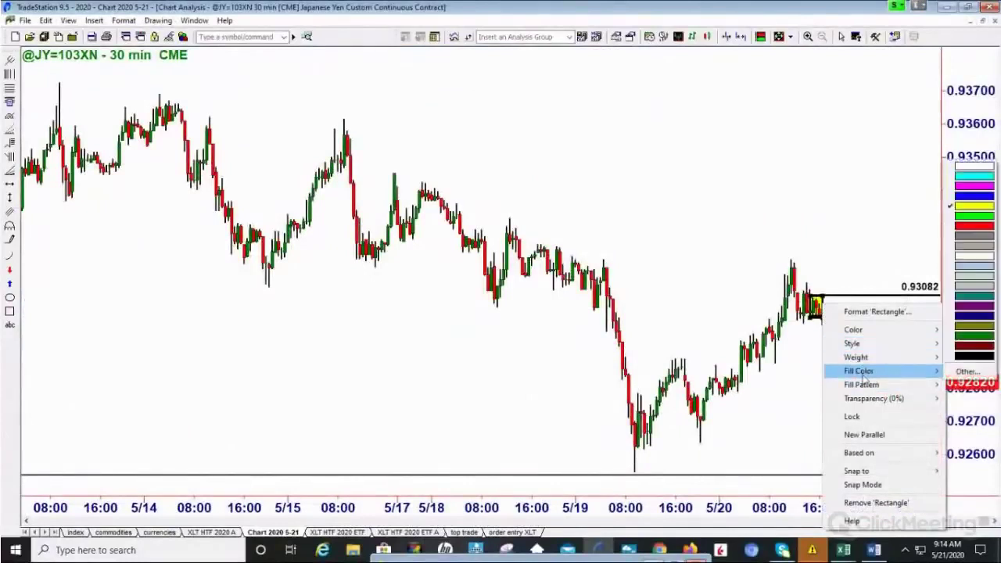
left_click(974, 345)
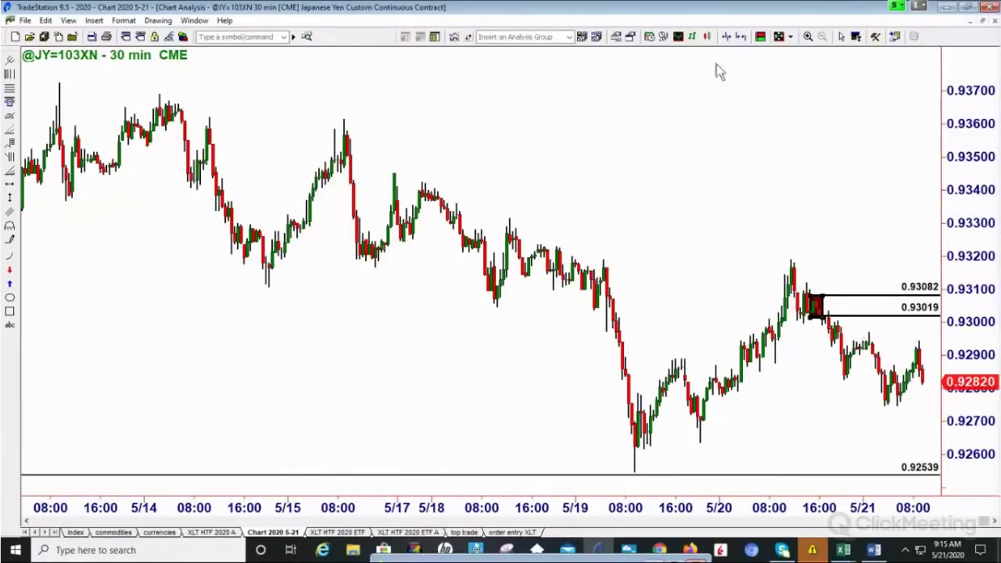
left_click(740, 37)
left_click(741, 37)
left_click(740, 37)
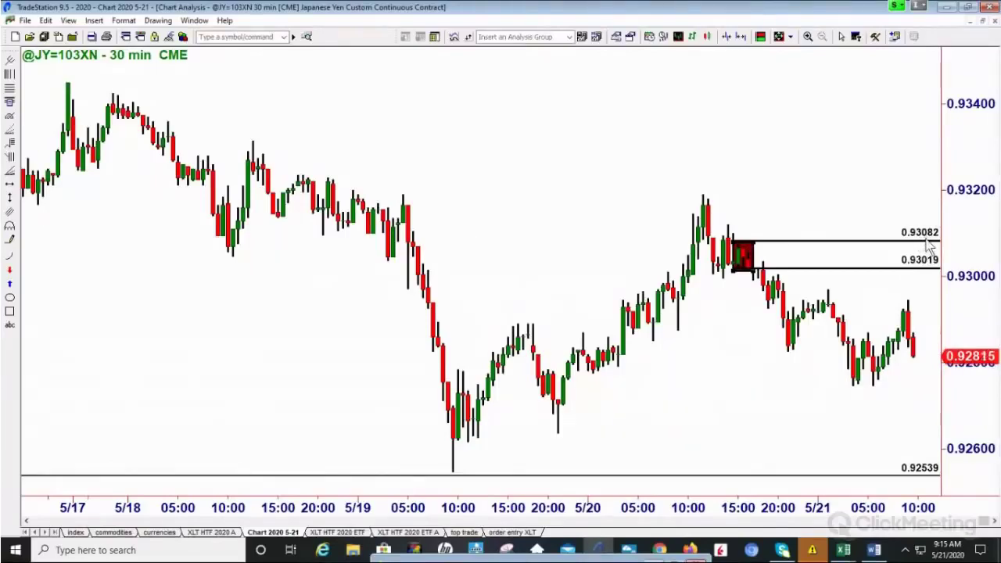
left_click(728, 39)
left_click(727, 39)
left_click(728, 39)
left_click(728, 39)
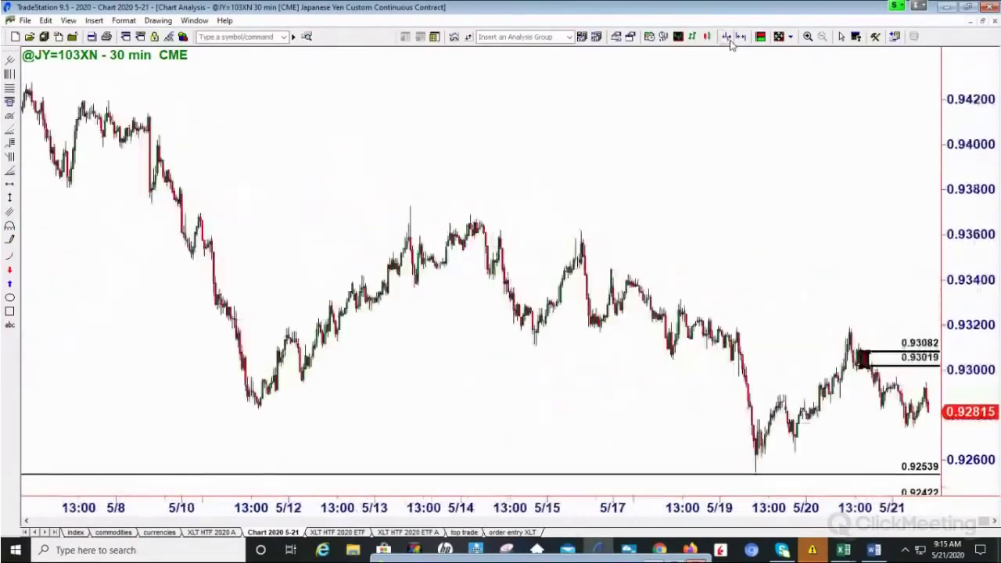
left_click(727, 39)
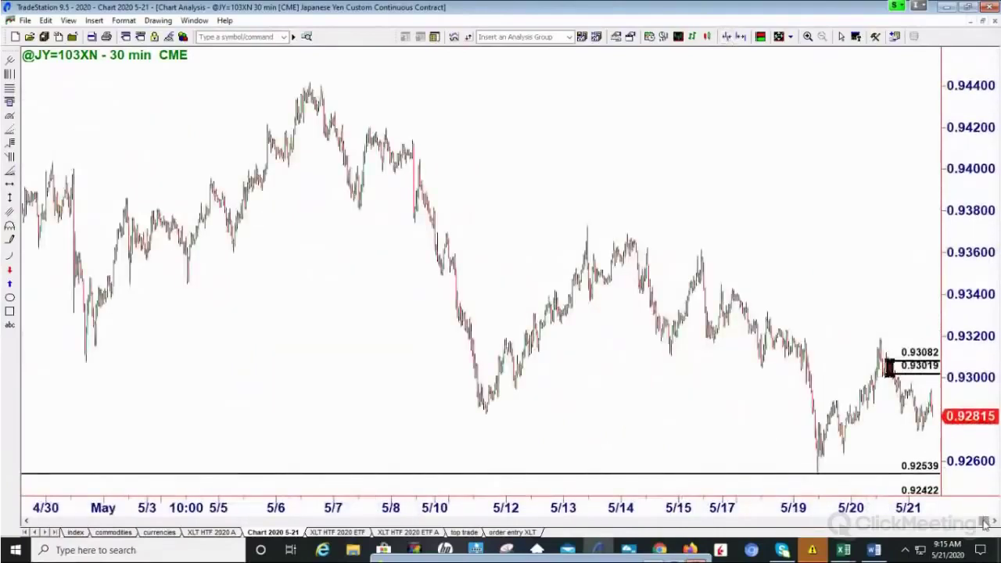
left_click_drag(986, 522, 933, 544)
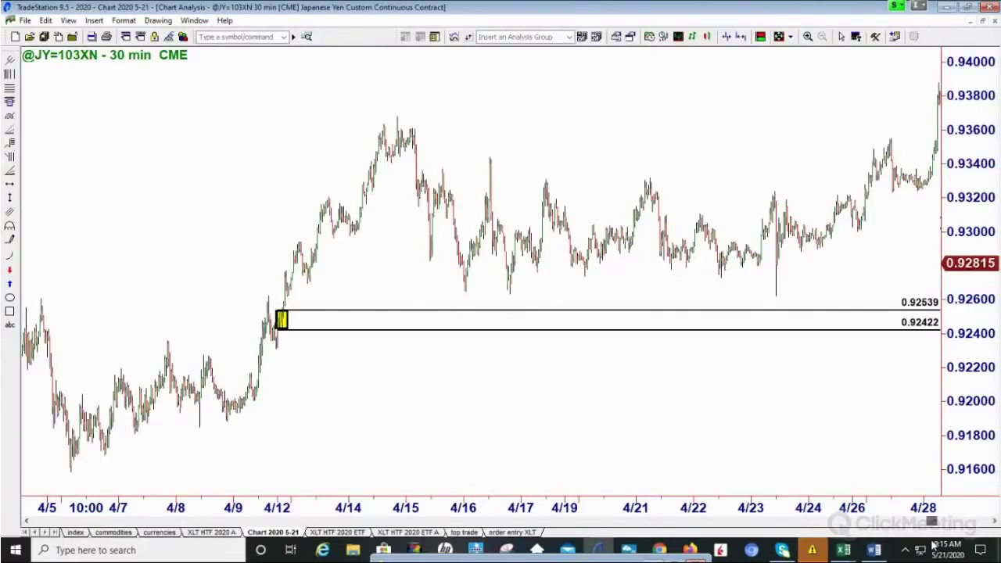
scroll(850, 351, "down", 10)
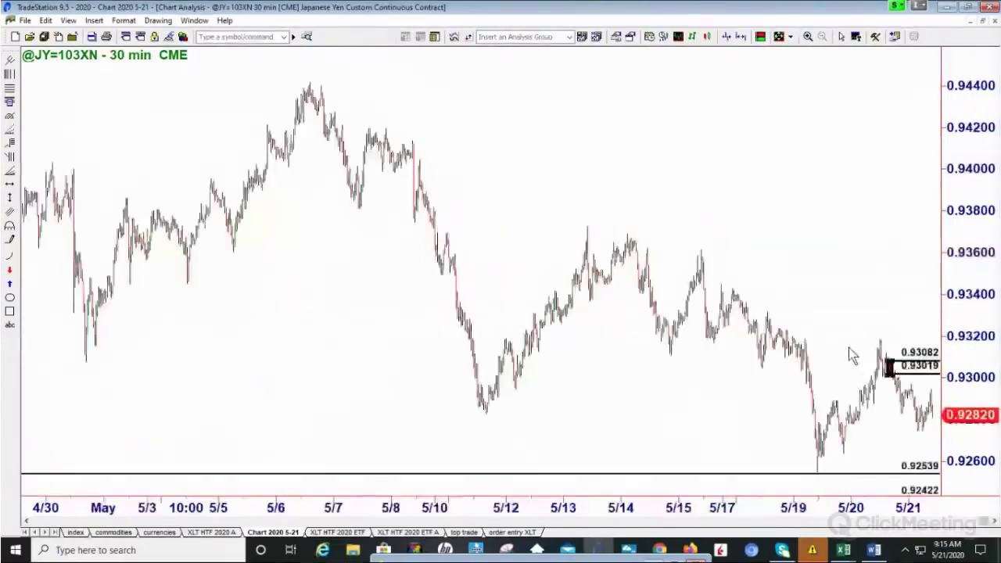
key("Up")
key("Up")
key("Up")
key("Up")
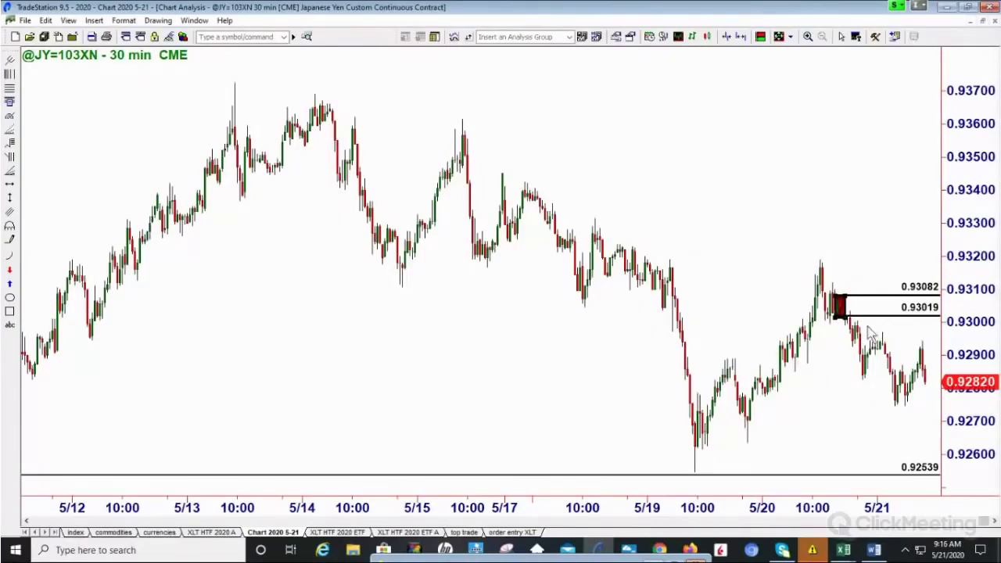
left_click(985, 22)
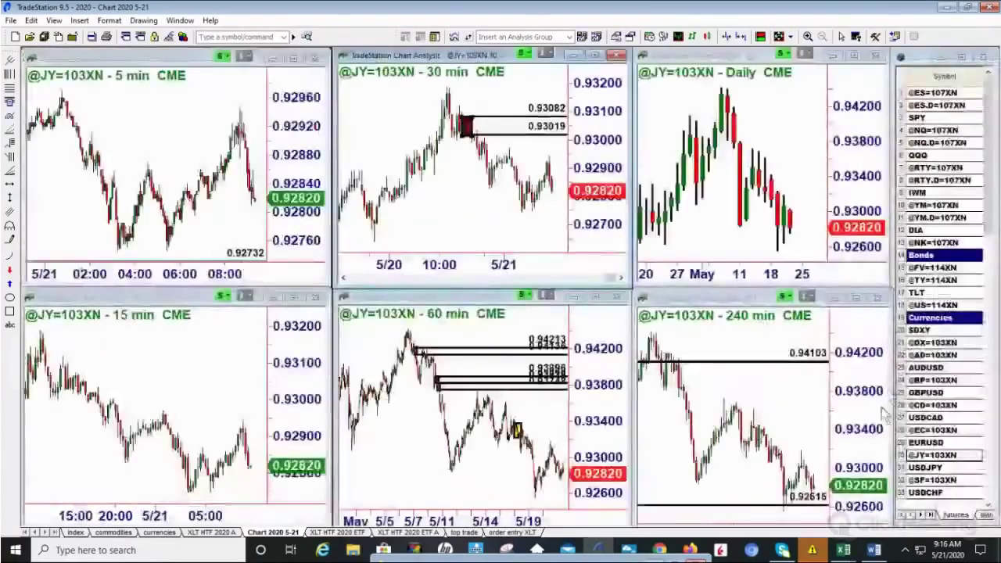
left_click(919, 430)
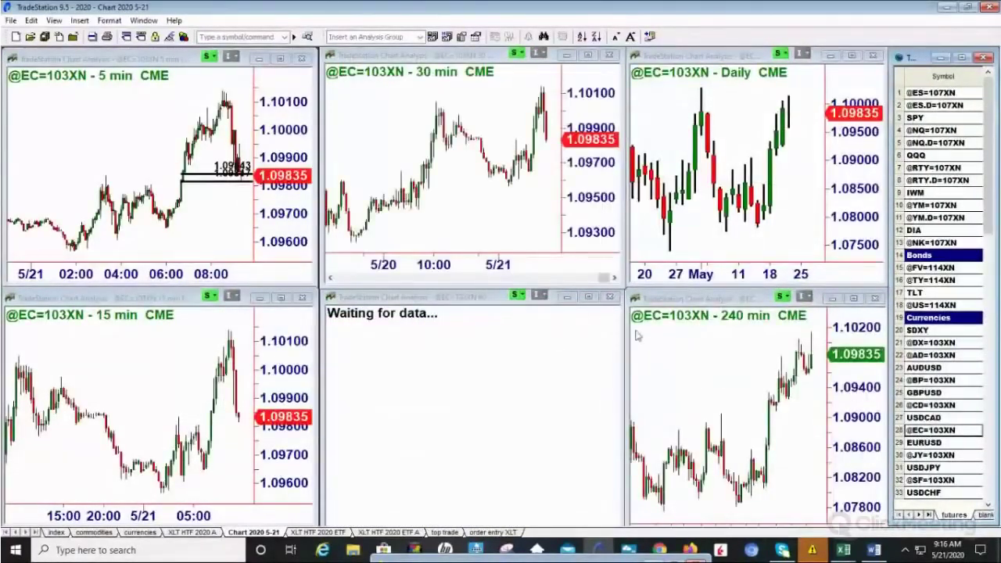
left_click(845, 299)
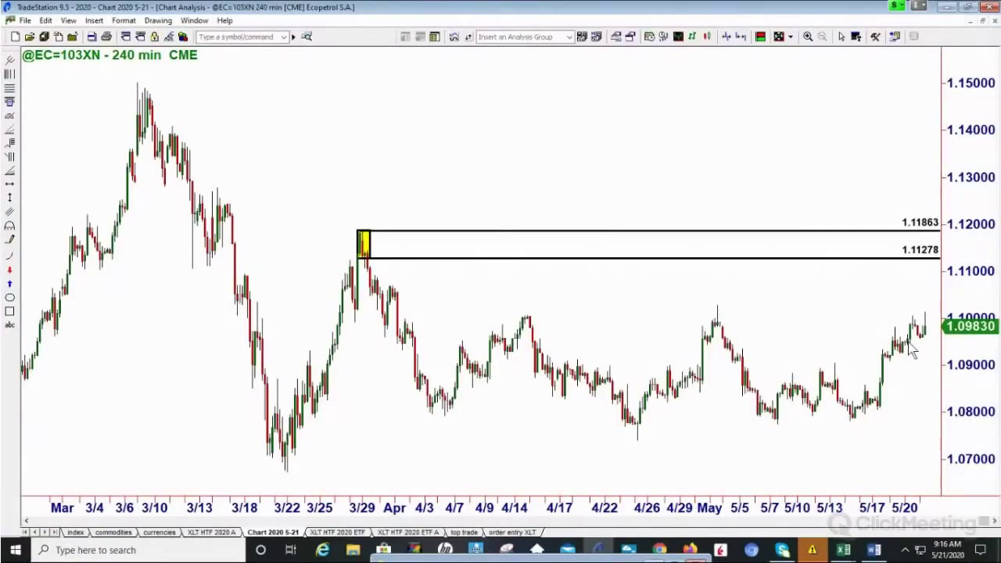
key("ctrl+F5")
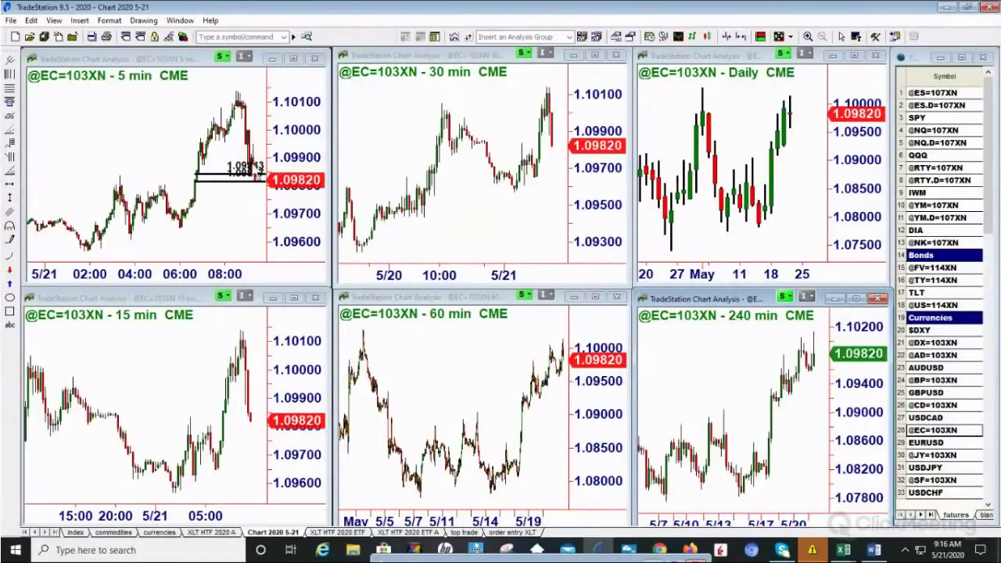
left_click(290, 301)
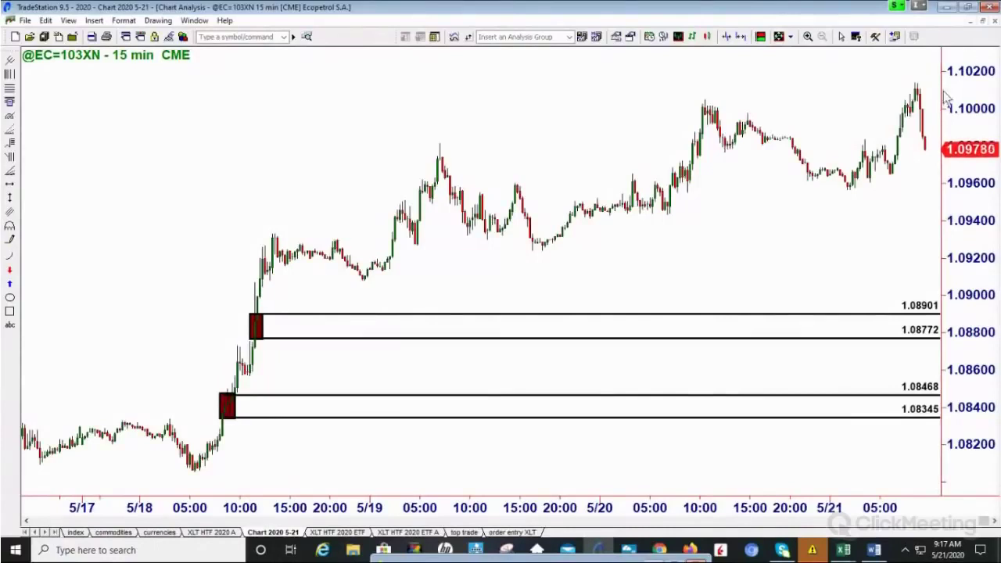
left_click(984, 22)
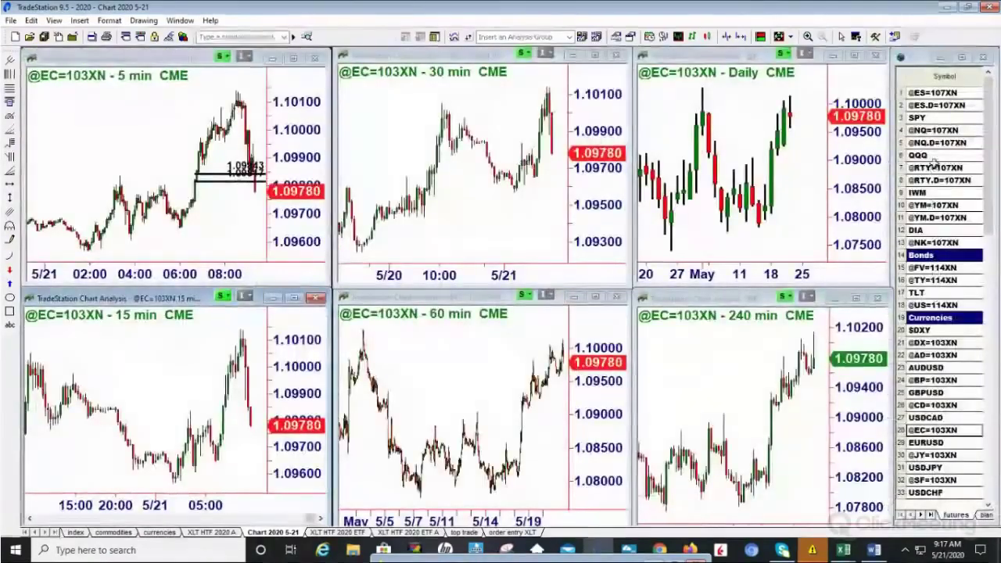
Load EURUSD into the linked charts and enlarge the 15-minute chart
scroll(939, 302, "down", 1)
scroll(943, 307, "down", 1)
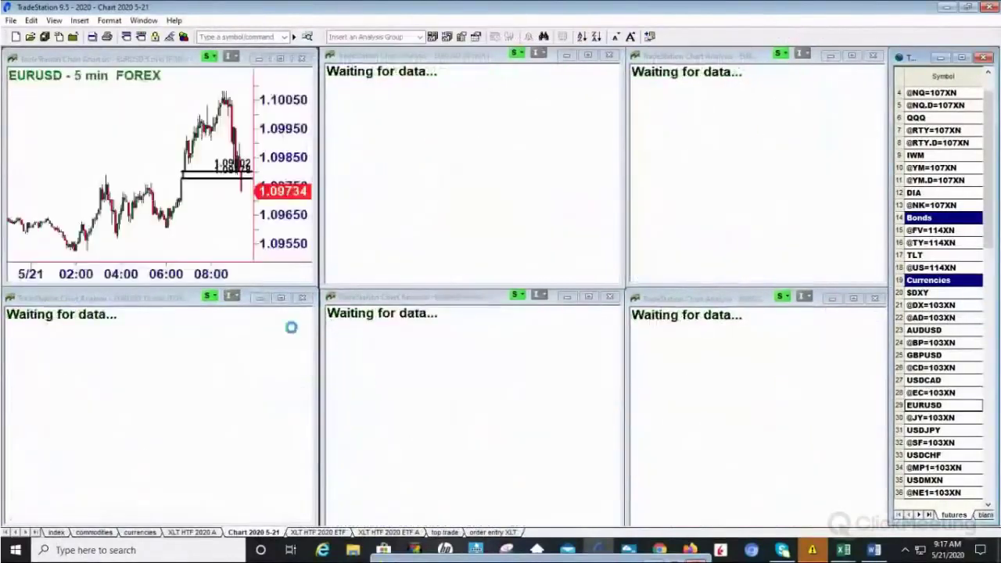
left_click(282, 299)
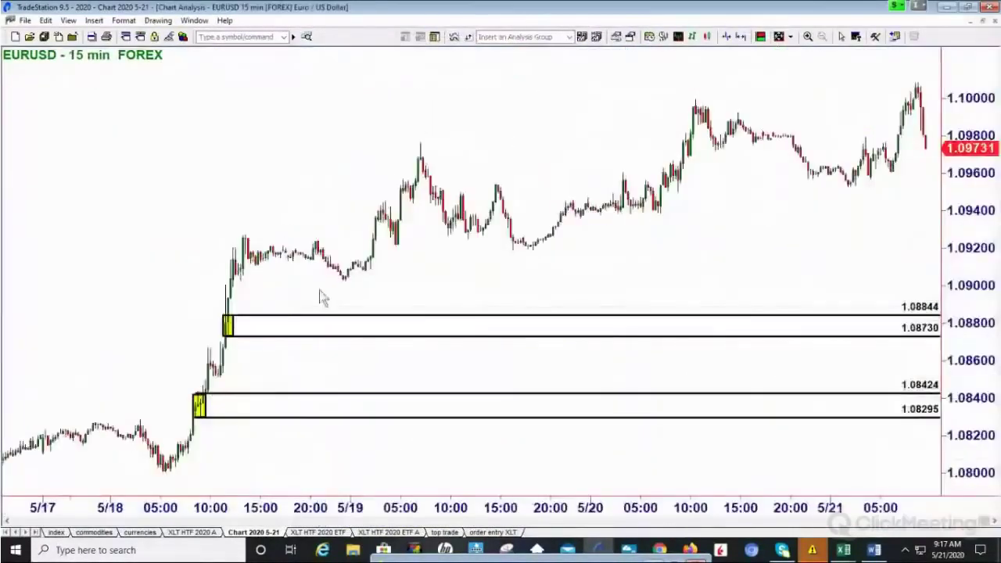
Change the fill of the 1.08730–1.08844 and 1.08295–1.08424 demand zones' rectangles to dark red on the EURUSD 15-minute chart
right_click(232, 322)
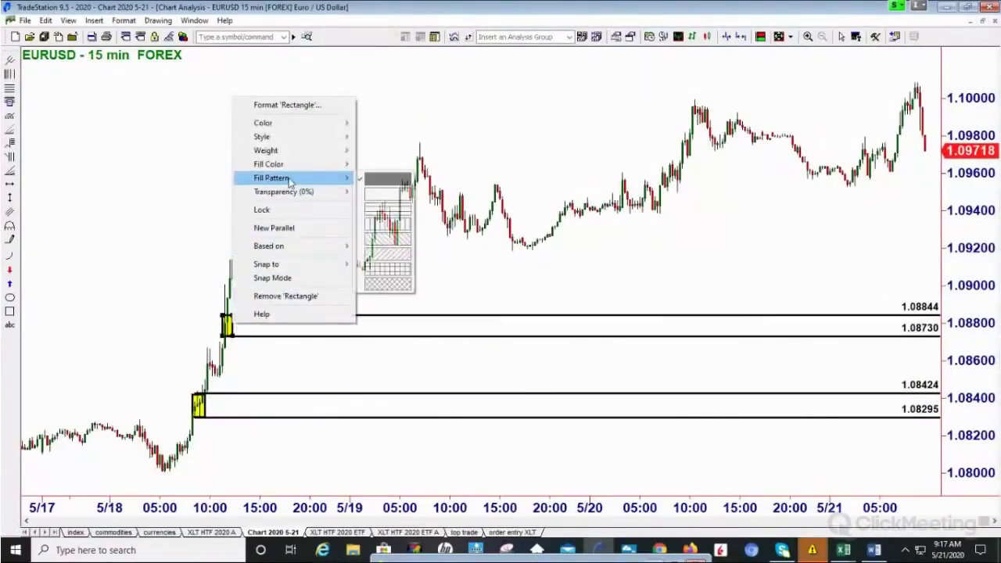
mouse_move(291, 168)
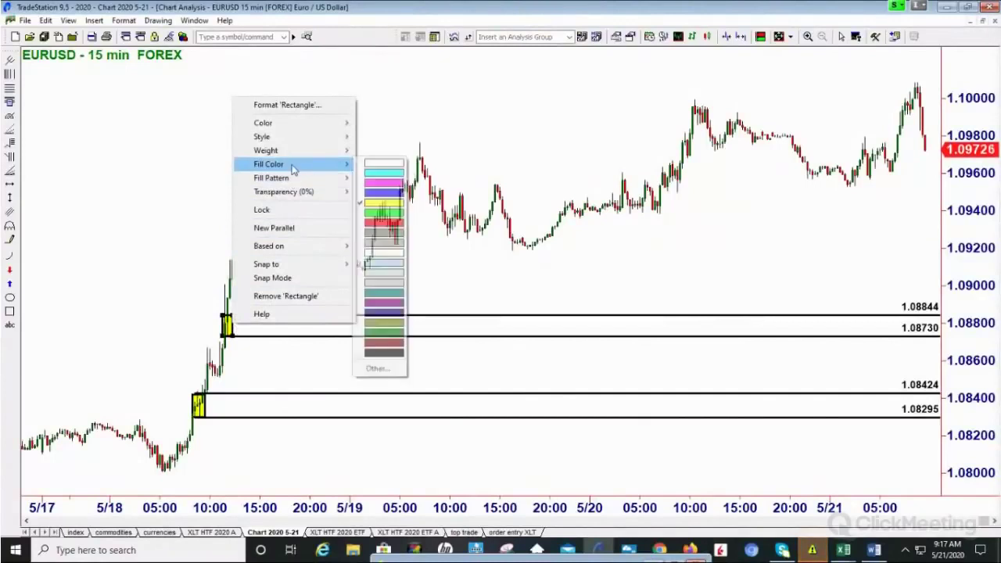
left_click(384, 338)
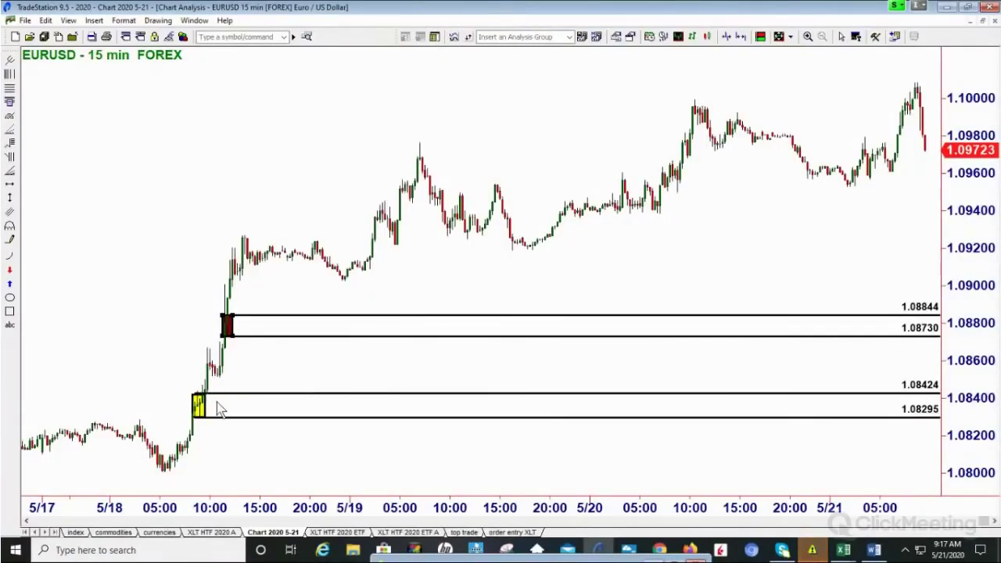
right_click(219, 409)
mouse_move(274, 243)
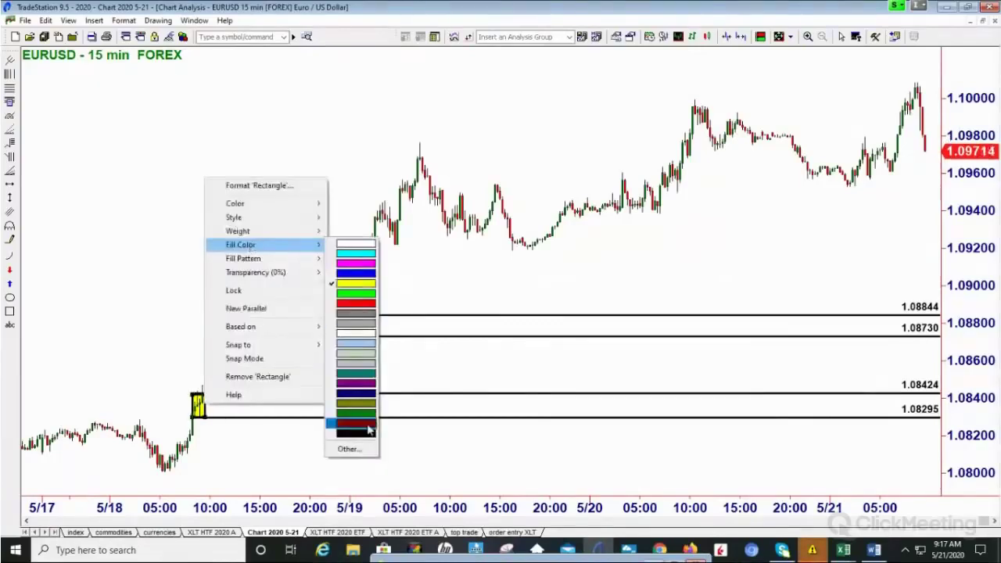
left_click(371, 429)
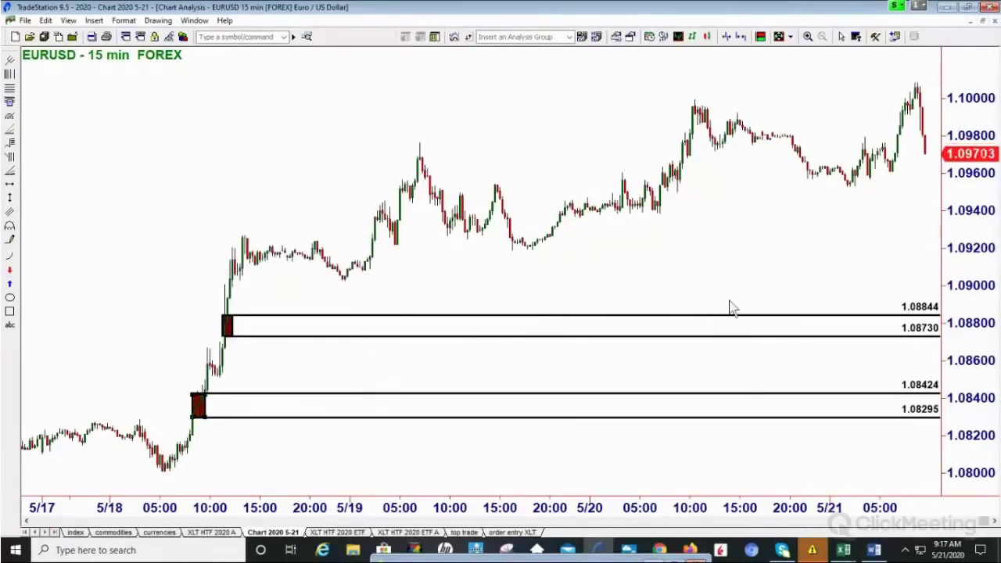